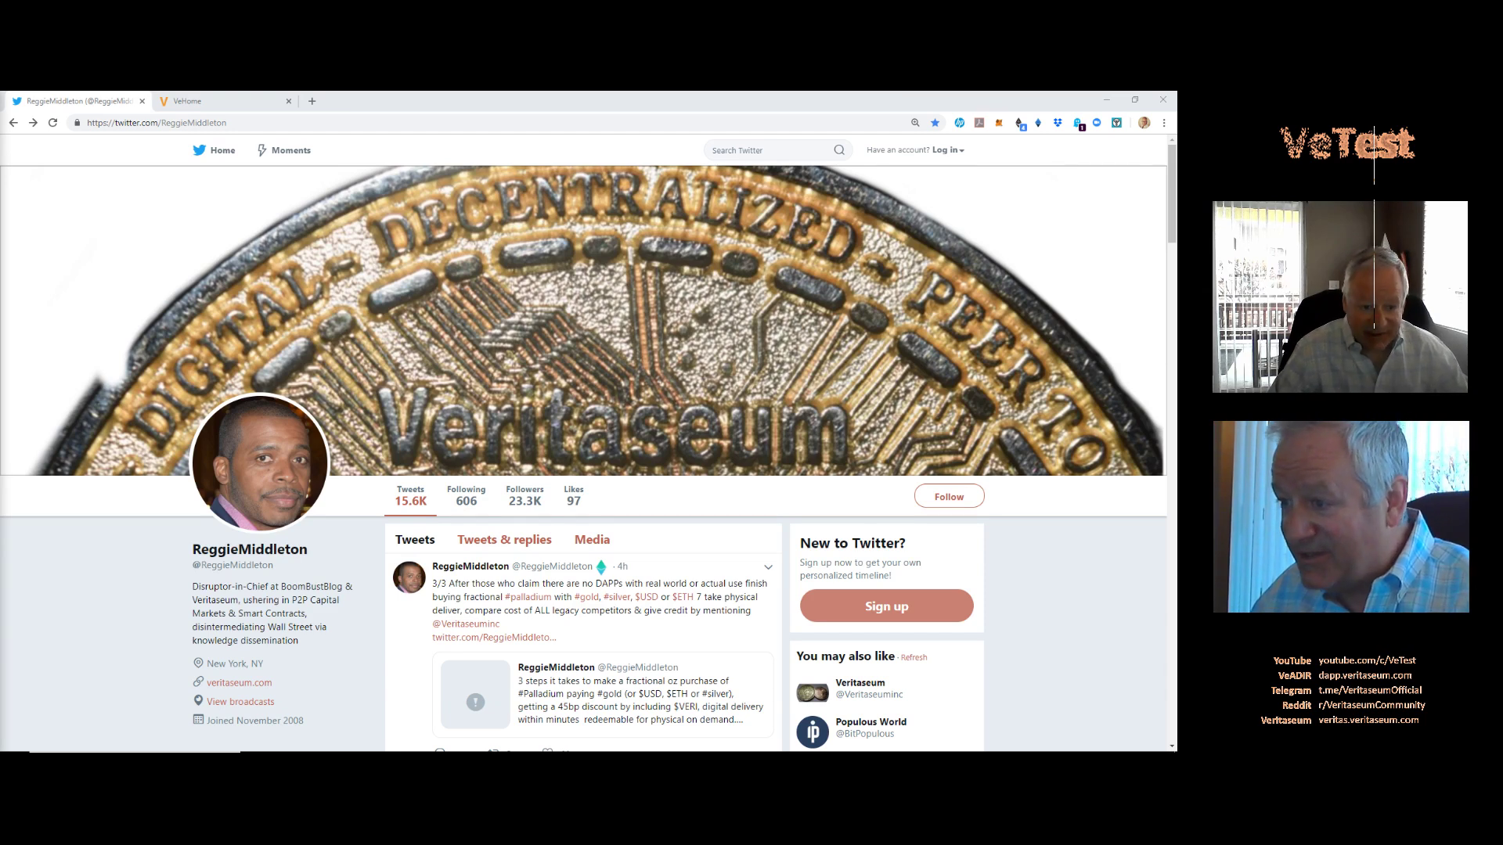
Step: Find the 1/3 tweet about buying 1/2 oz of silver (VSLHZ) in the profile's timeline and open it
scroll(69, 232, "down", 3)
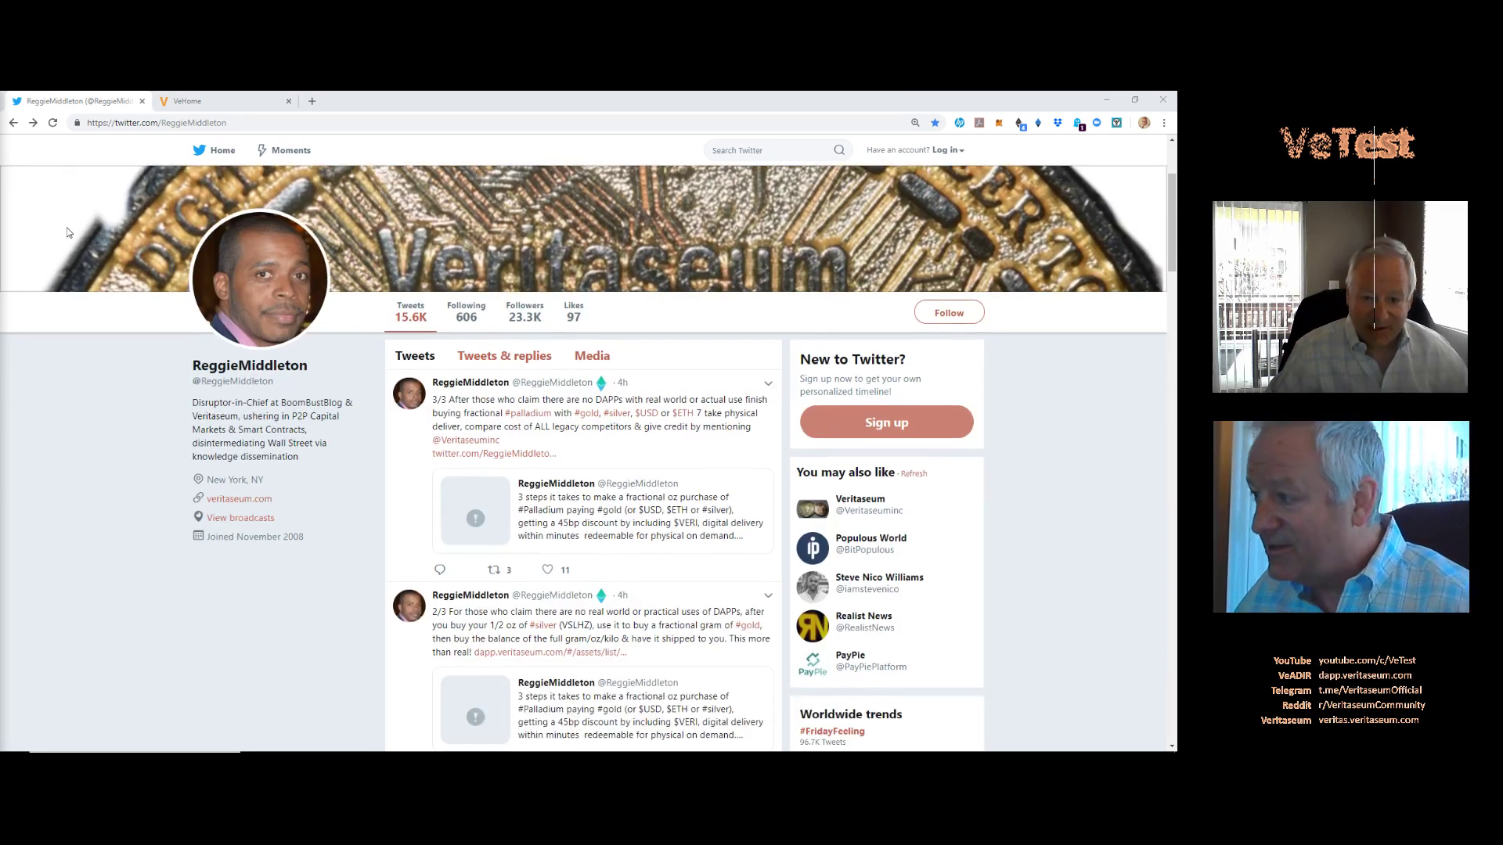
scroll(68, 232, "down", 5)
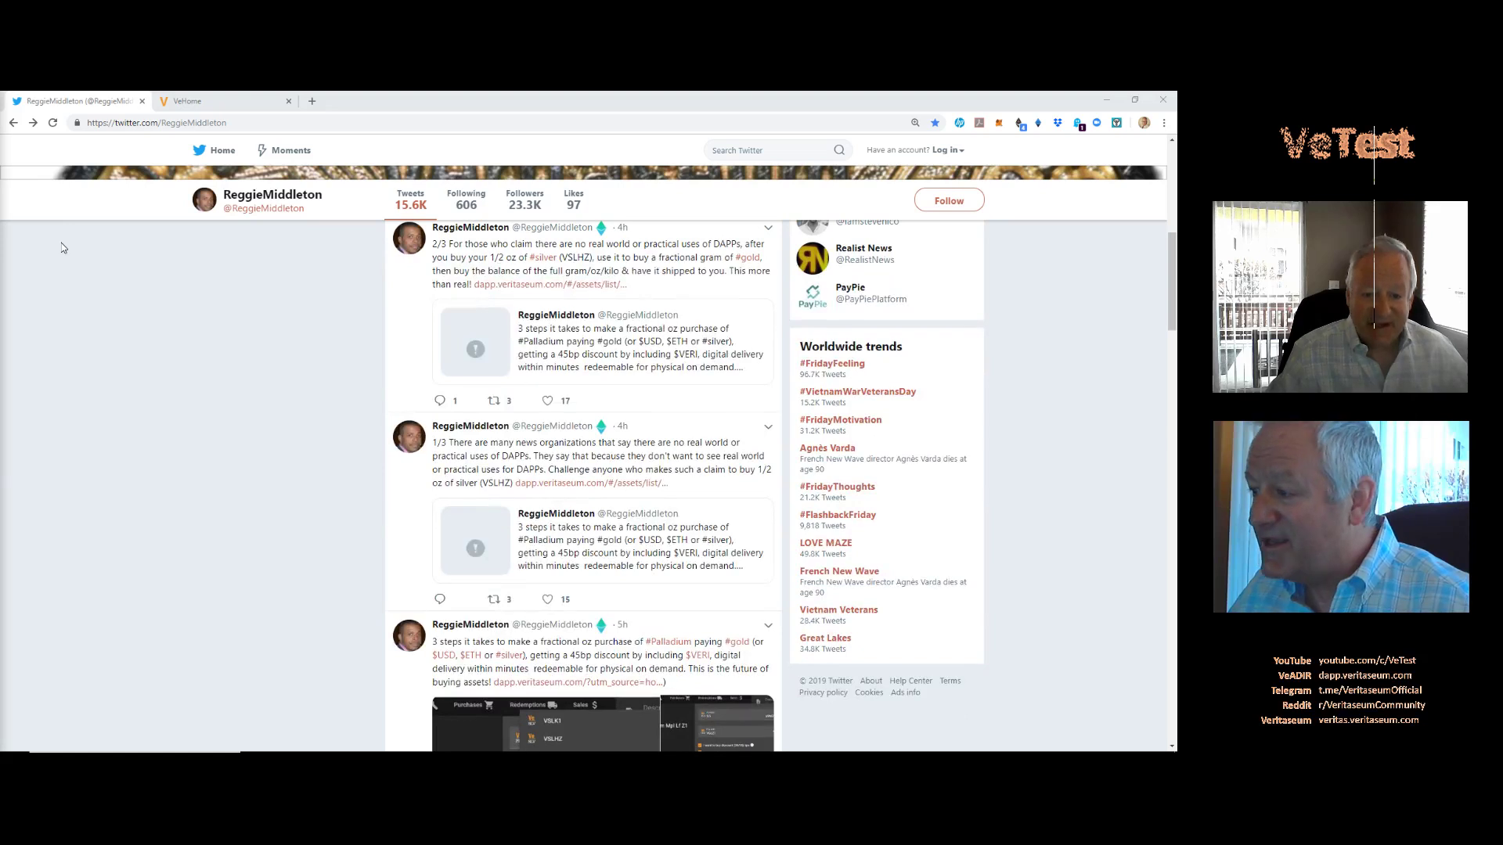
scroll(75, 241, "down", 1)
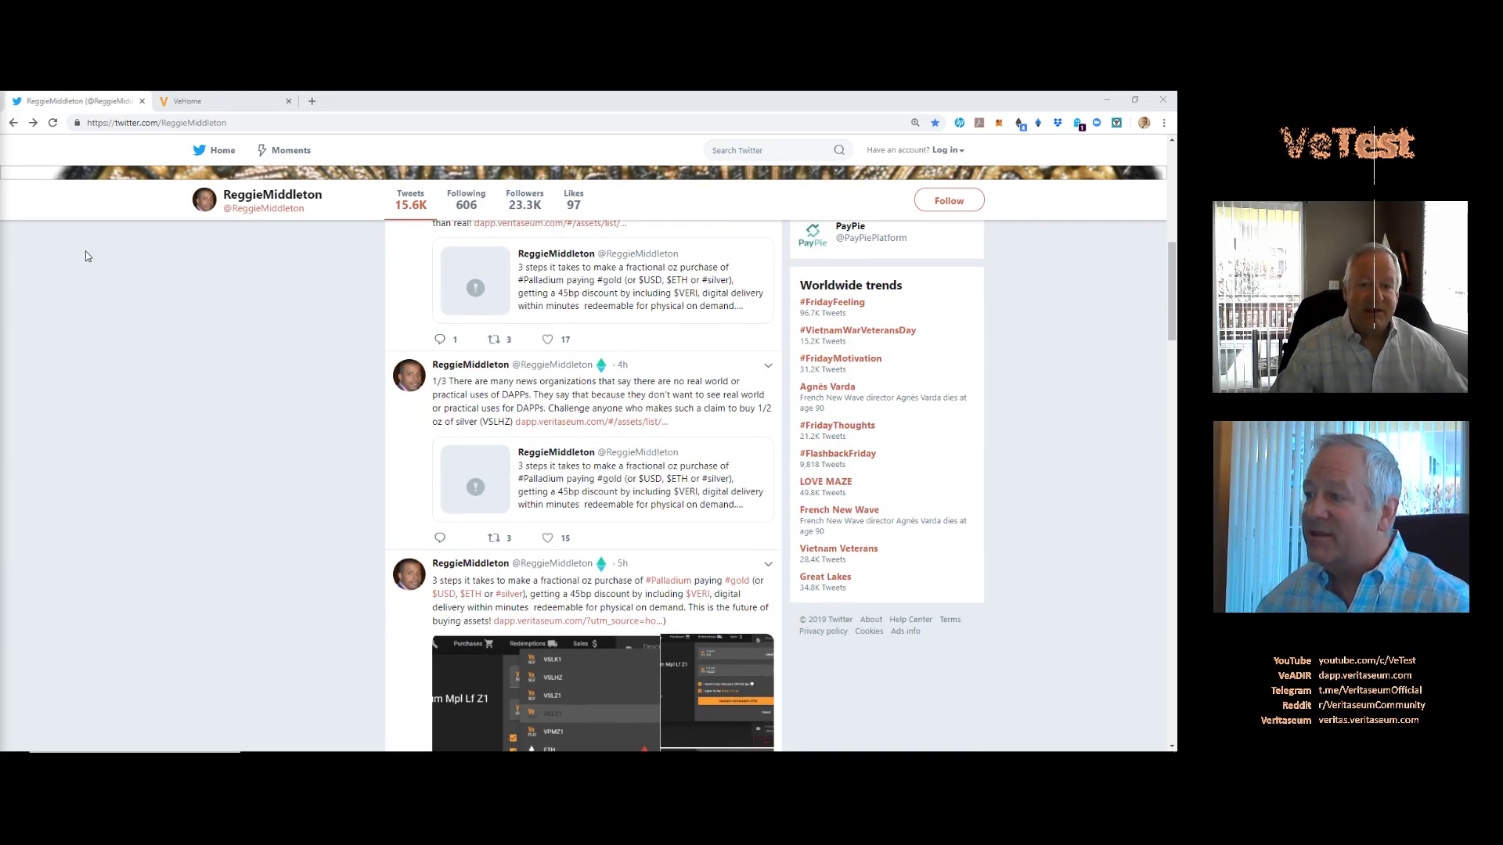
scroll(86, 251, "down", 2)
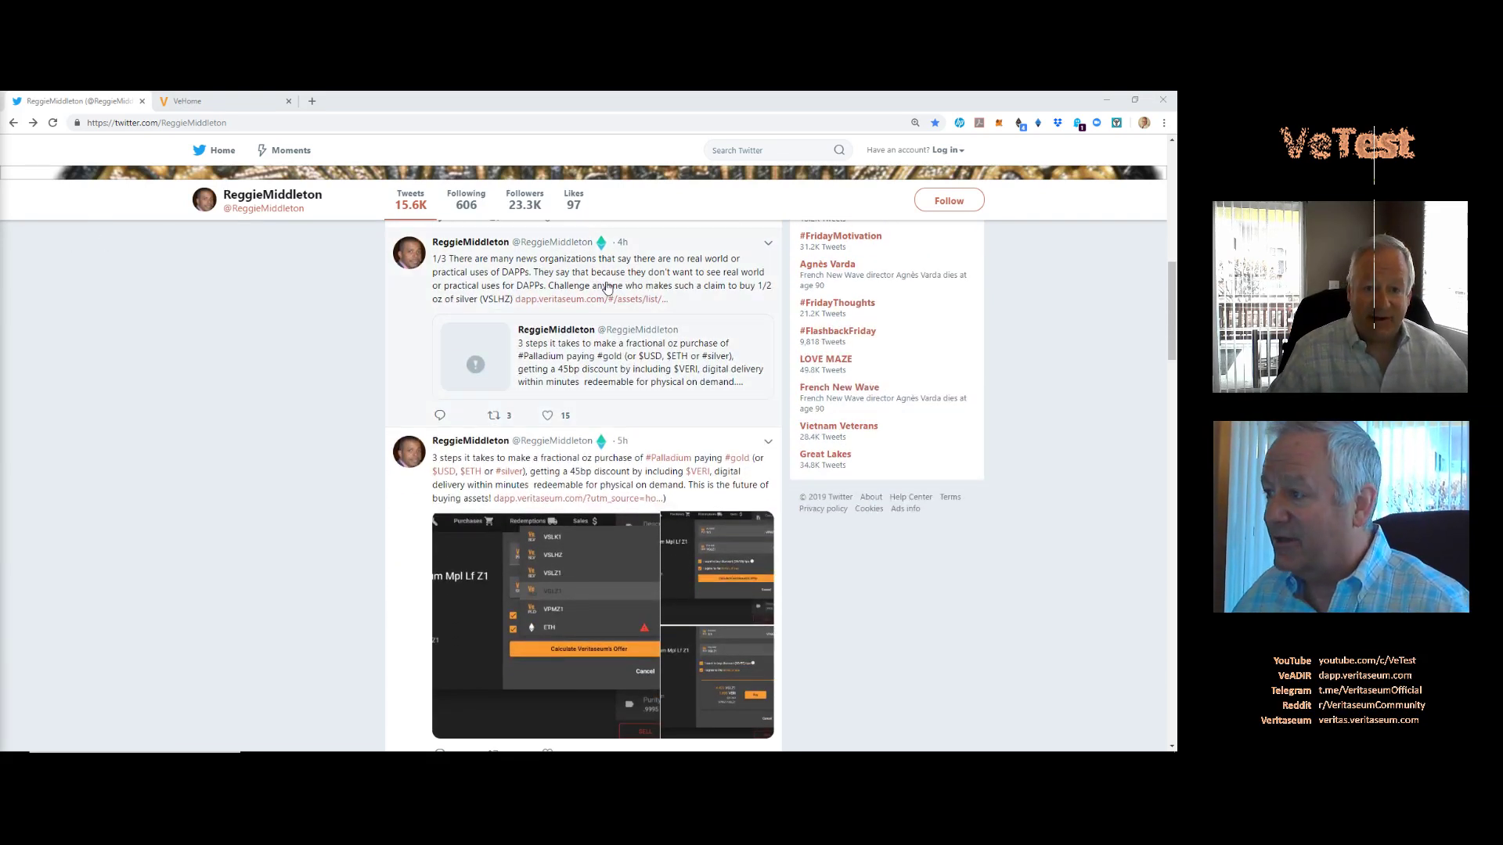
left_click(736, 309)
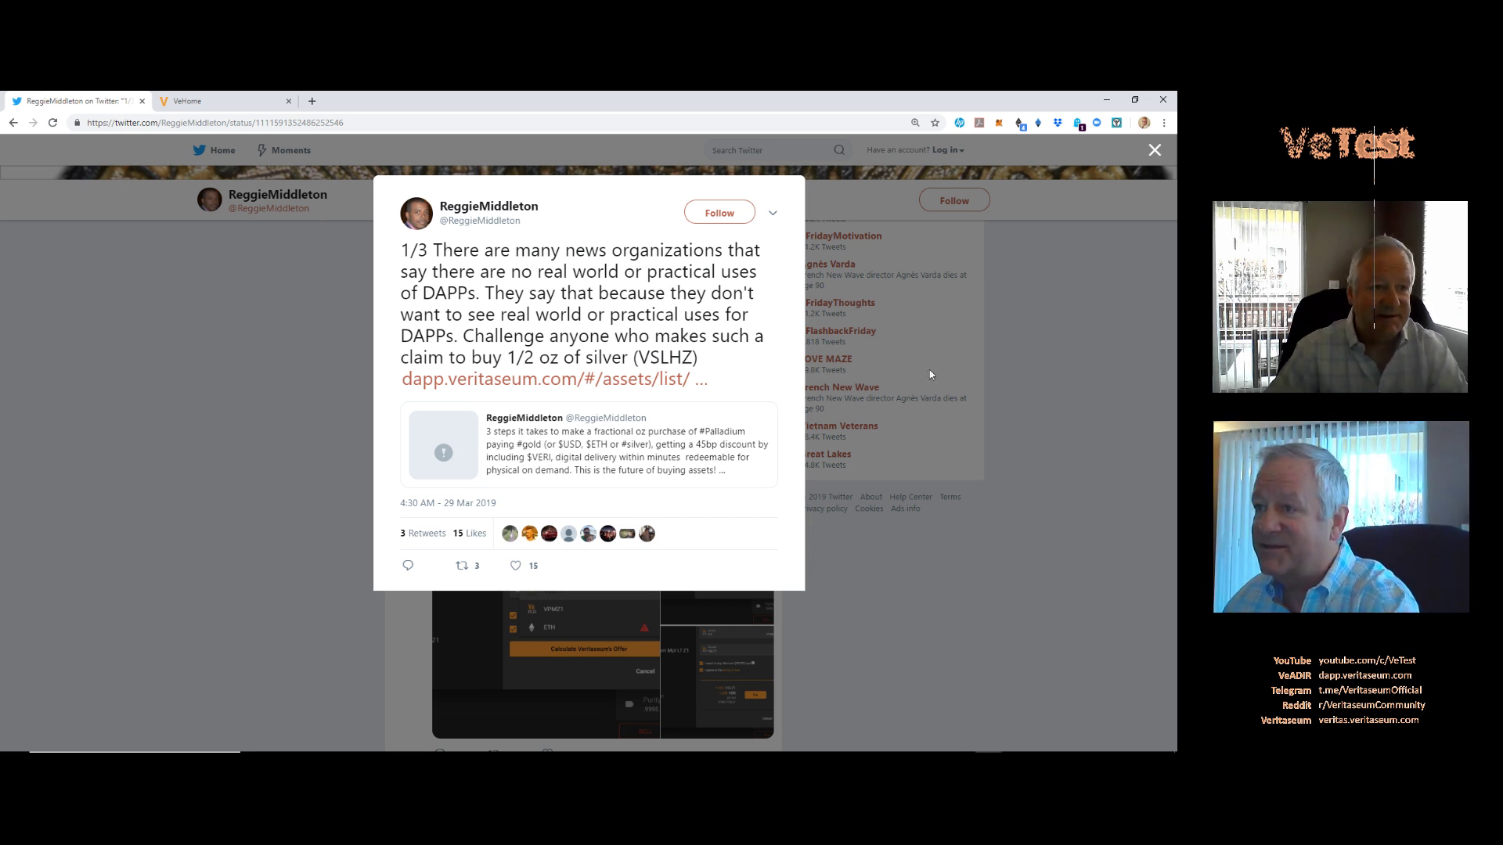
Step: Switch to the Veritaseum site, enter VeADIR and open the VeAssets list of metal tokens
left_click(219, 103)
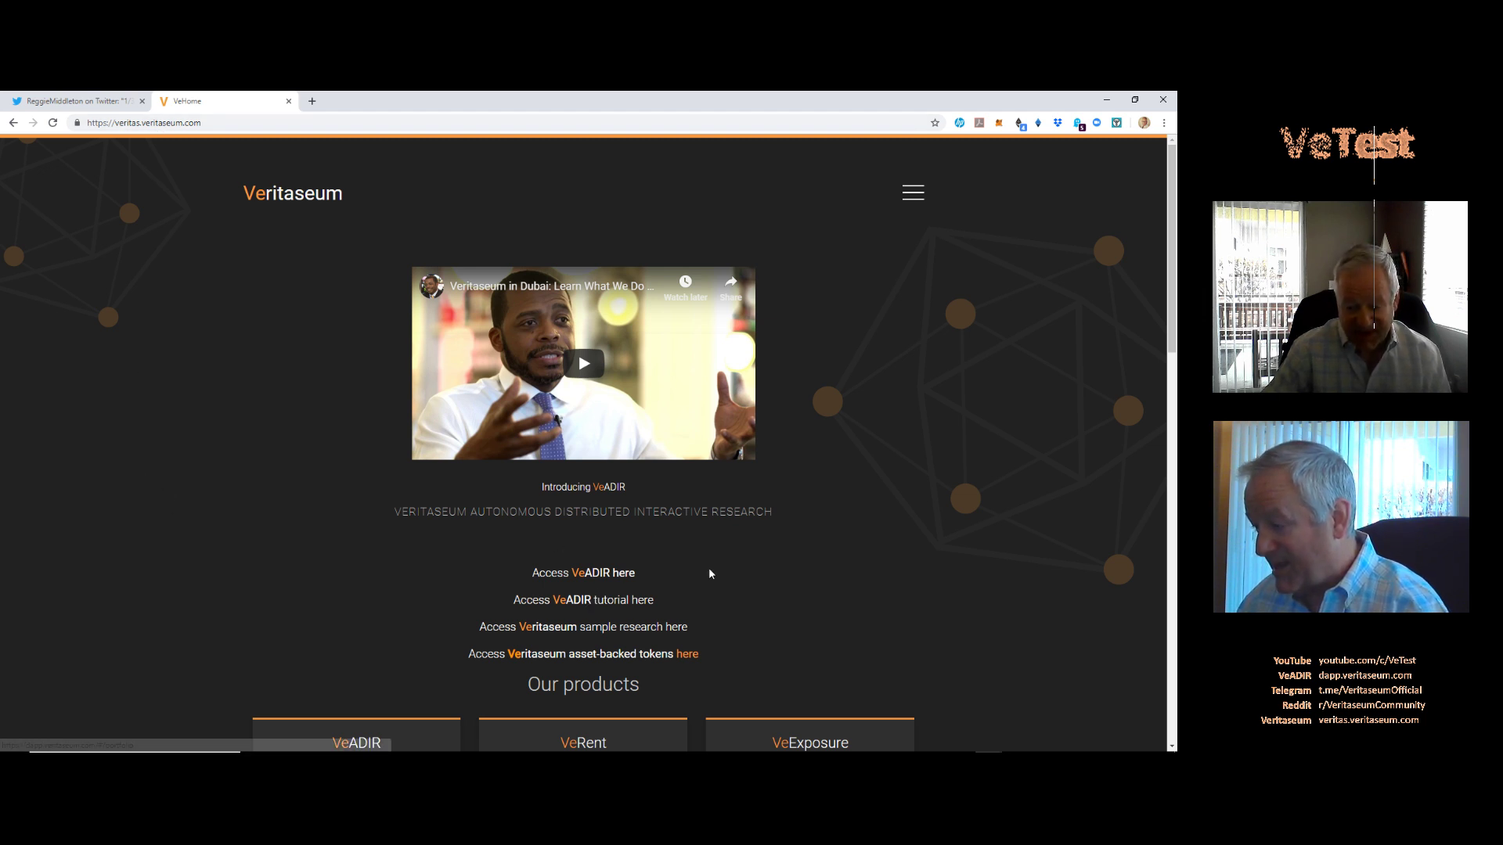
left_click(600, 577)
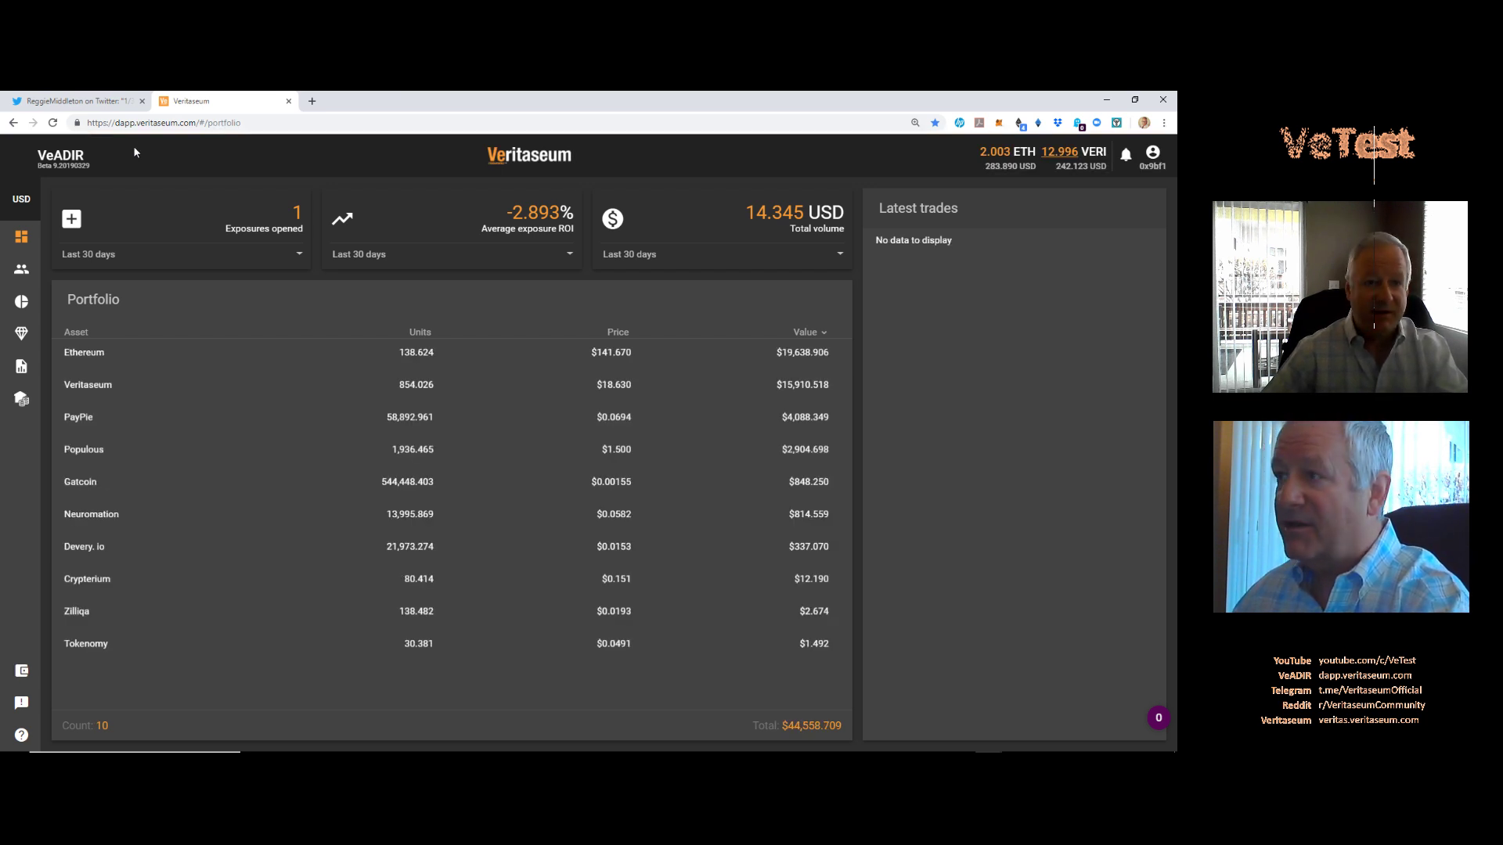
mouse_move(27, 364)
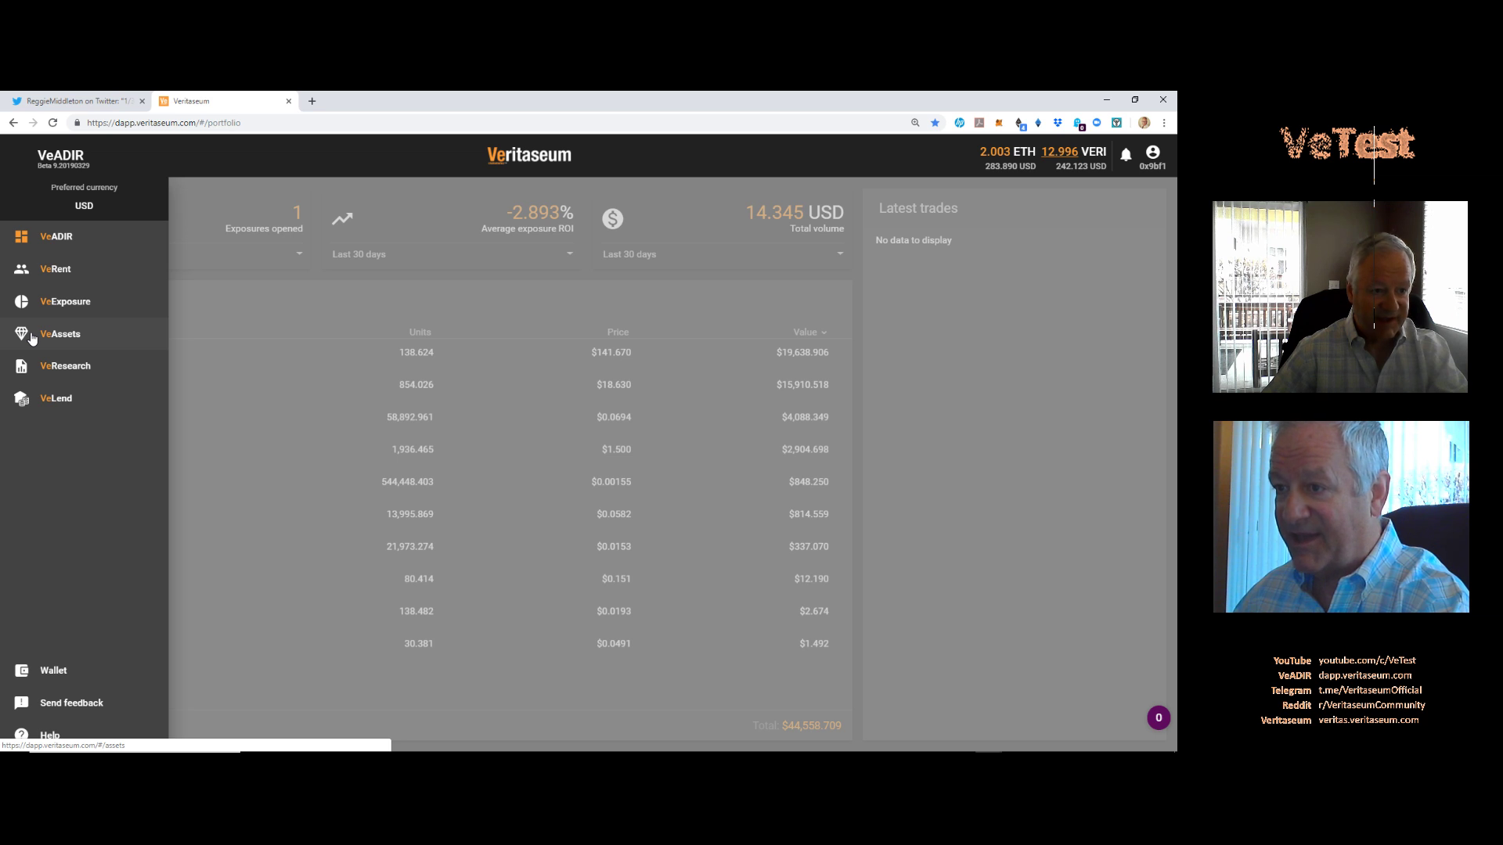
left_click(119, 340)
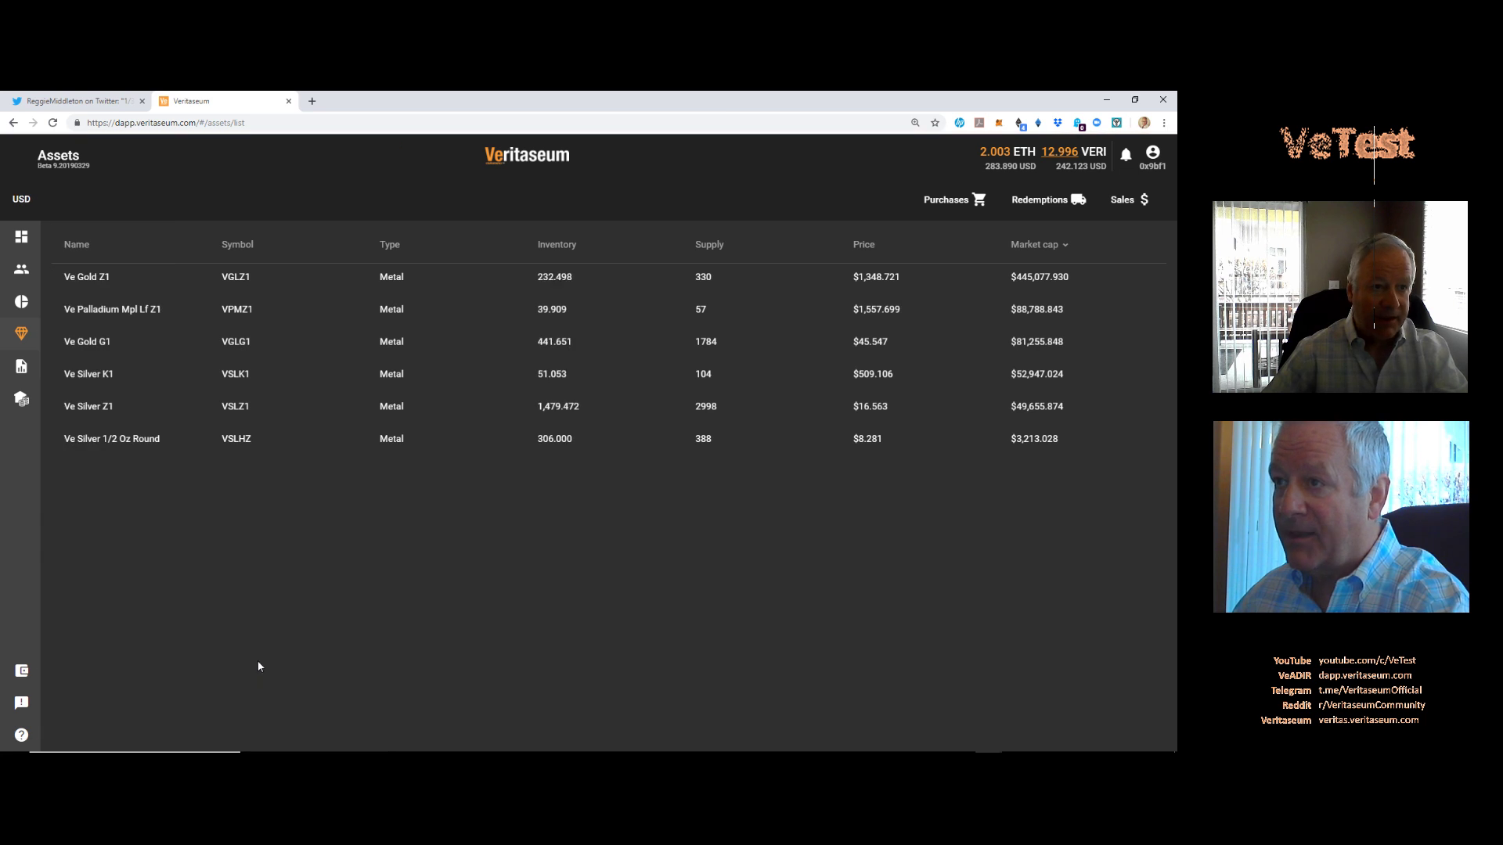
Step: Recheck the tweet, then start a purchase of 1 VSLHZ from the Ve Silver 1/2 Oz Round asset
left_click(116, 102)
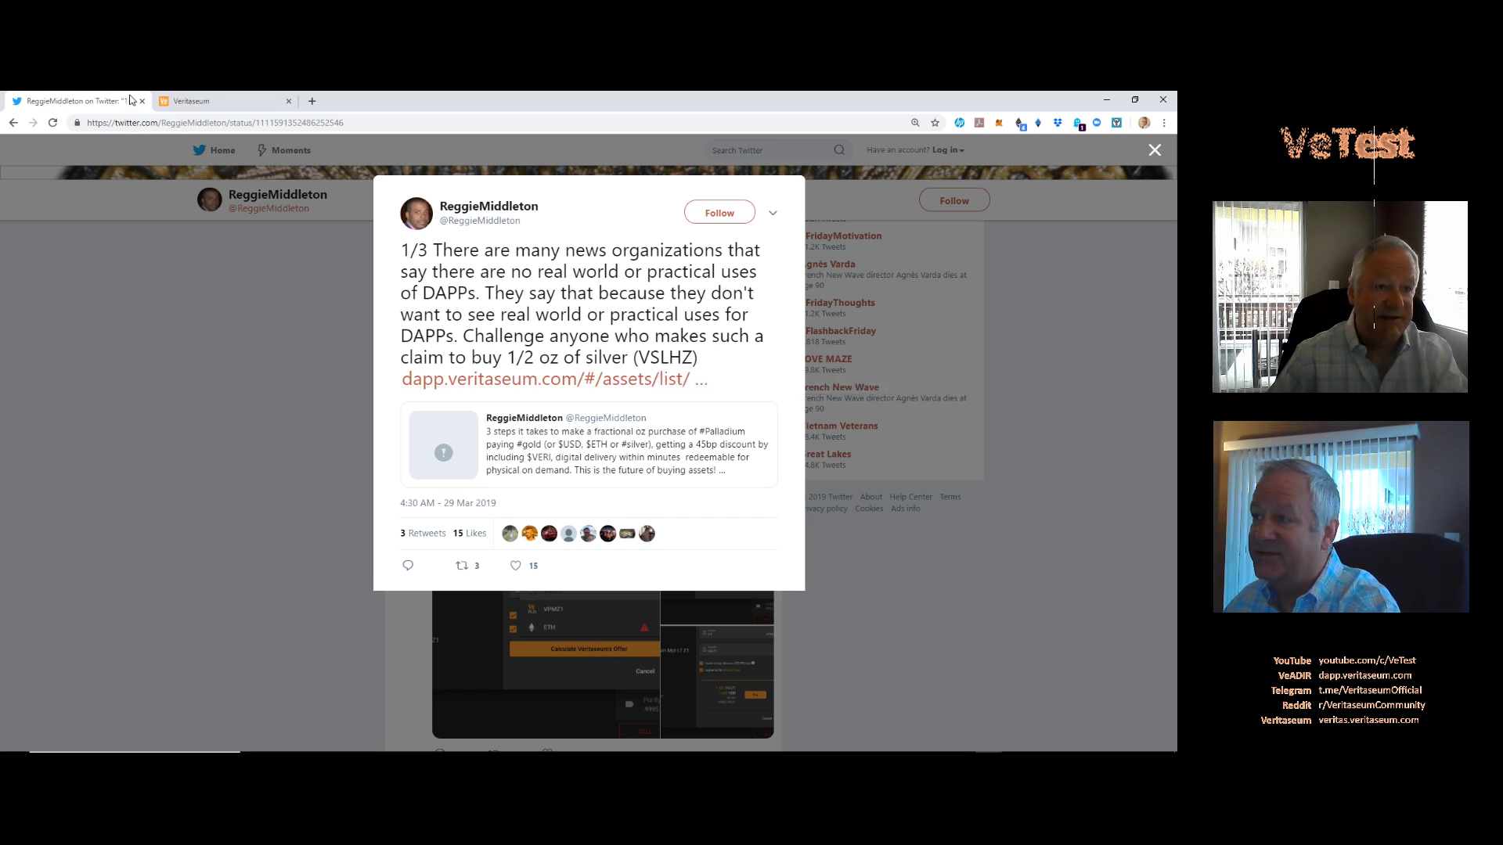
left_click(204, 105)
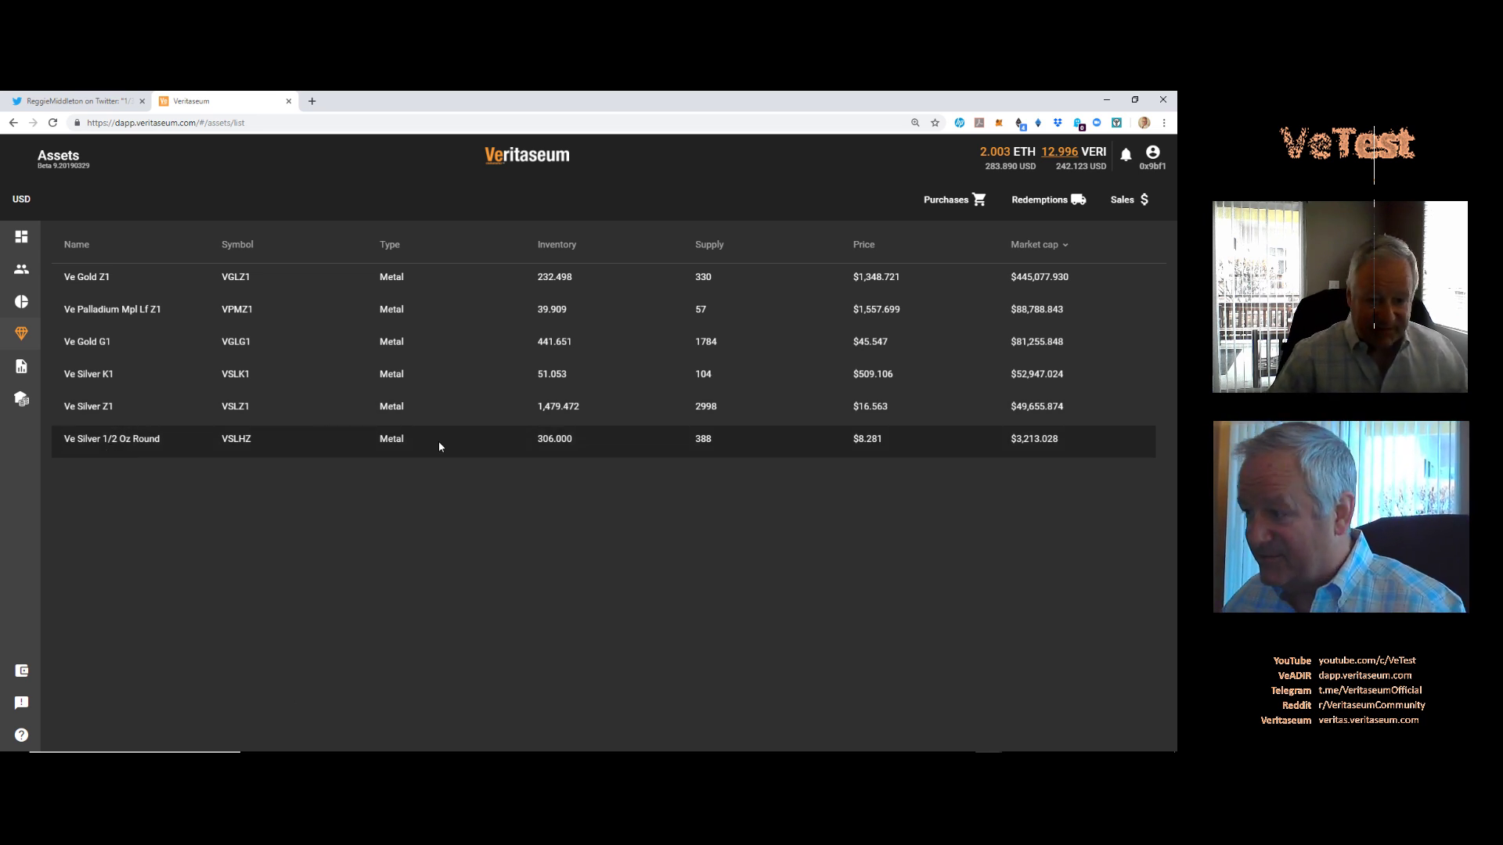
left_click(467, 443)
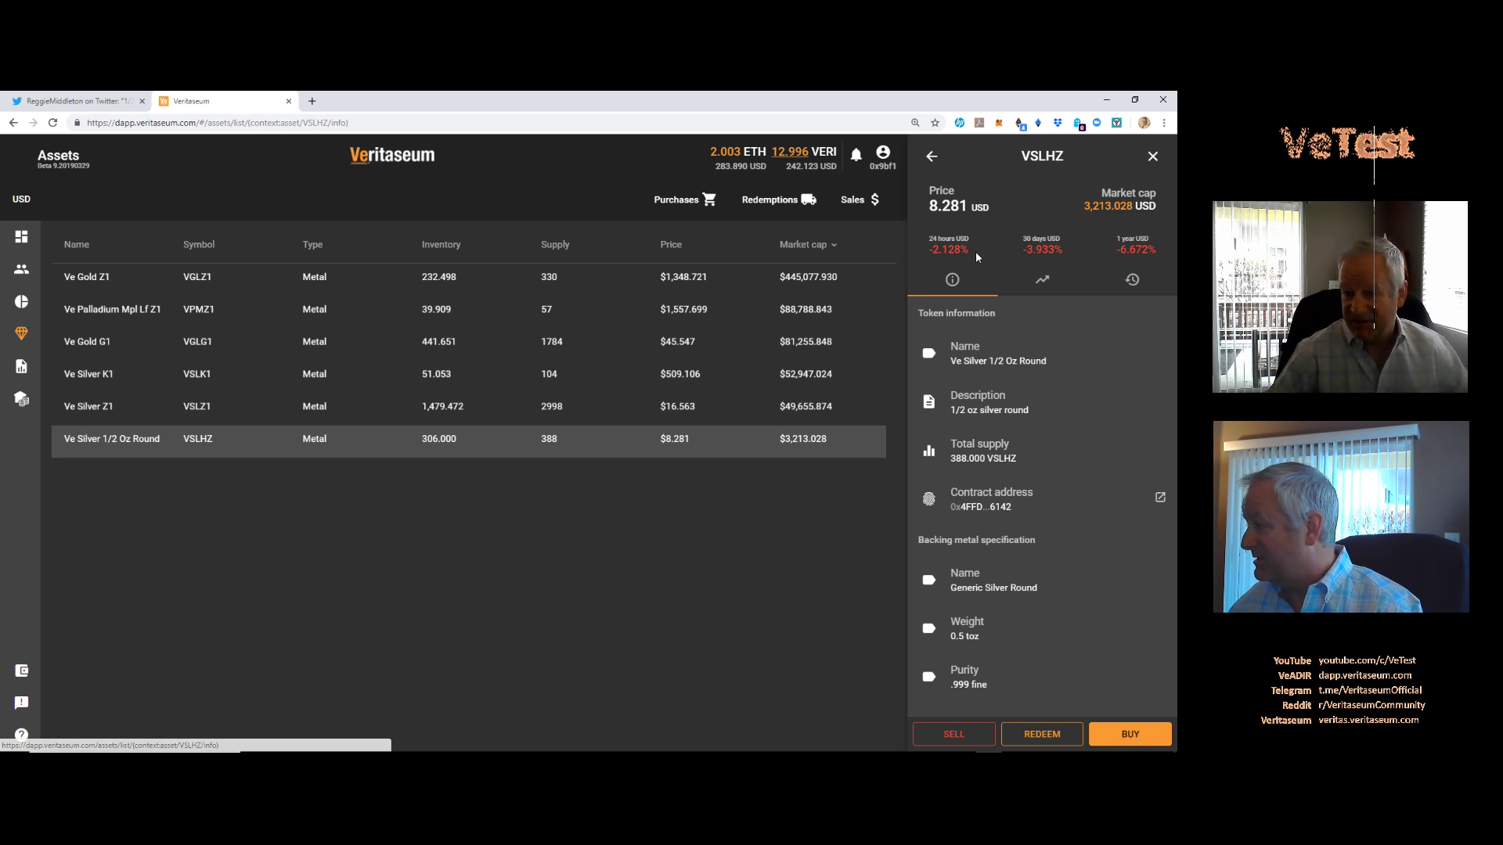
left_click(1129, 734)
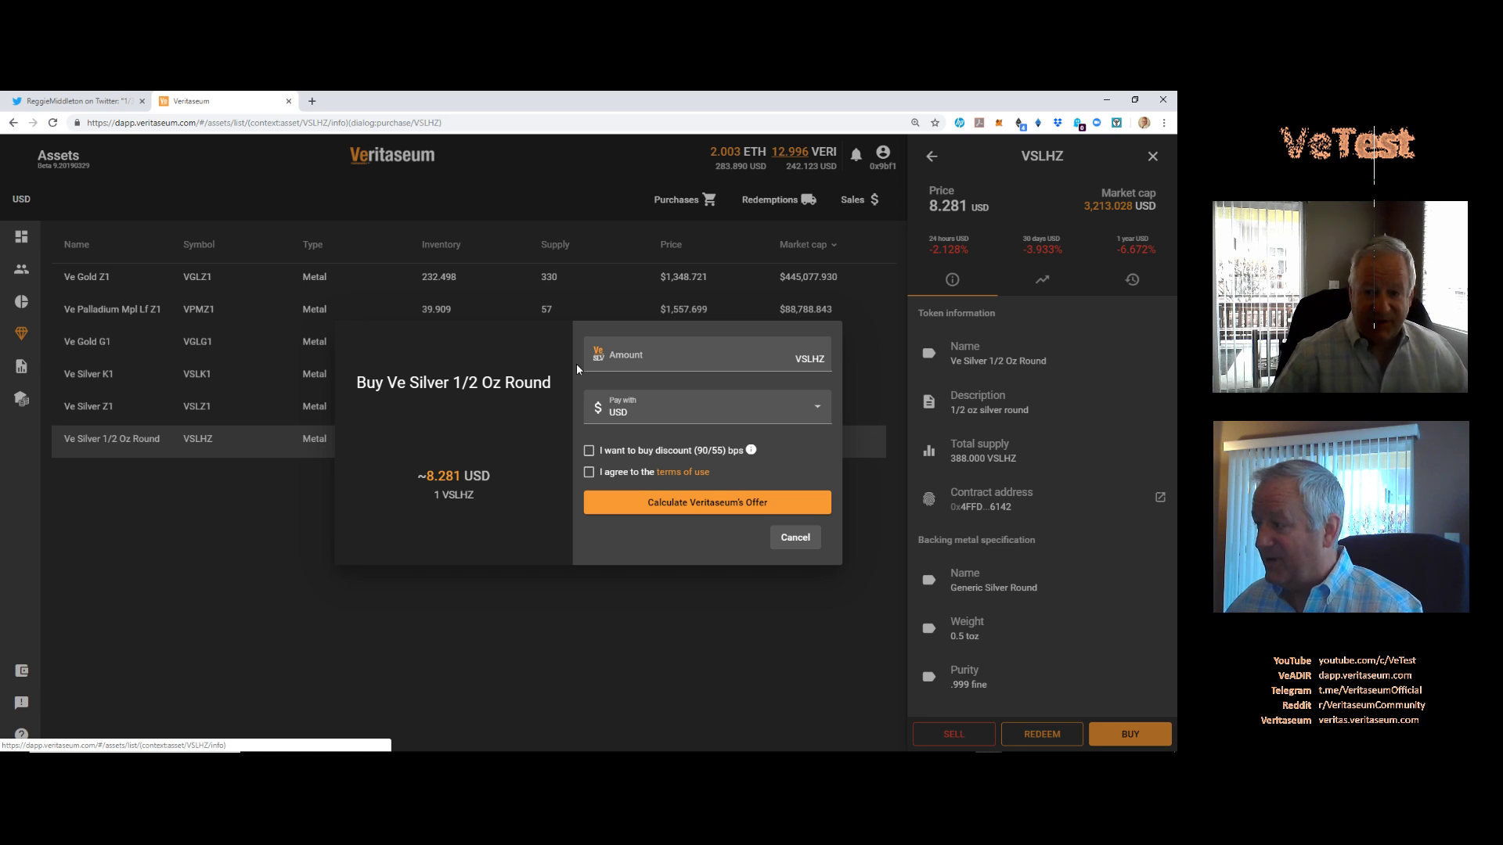
left_click(634, 354)
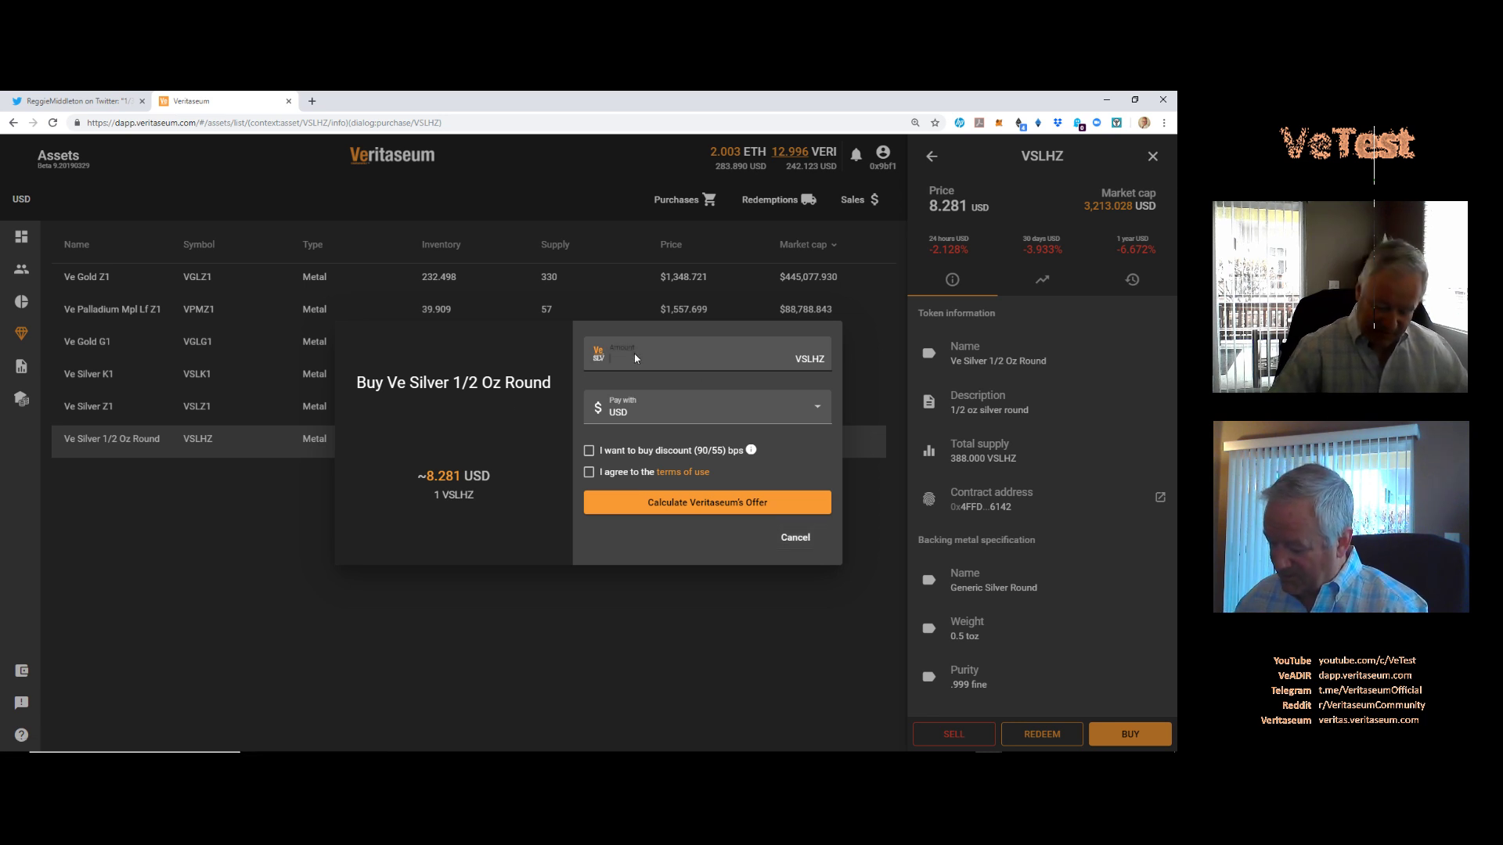
Step: Review the available payment currencies for the silver purchase and choose to pay with ETH
left_click(640, 415)
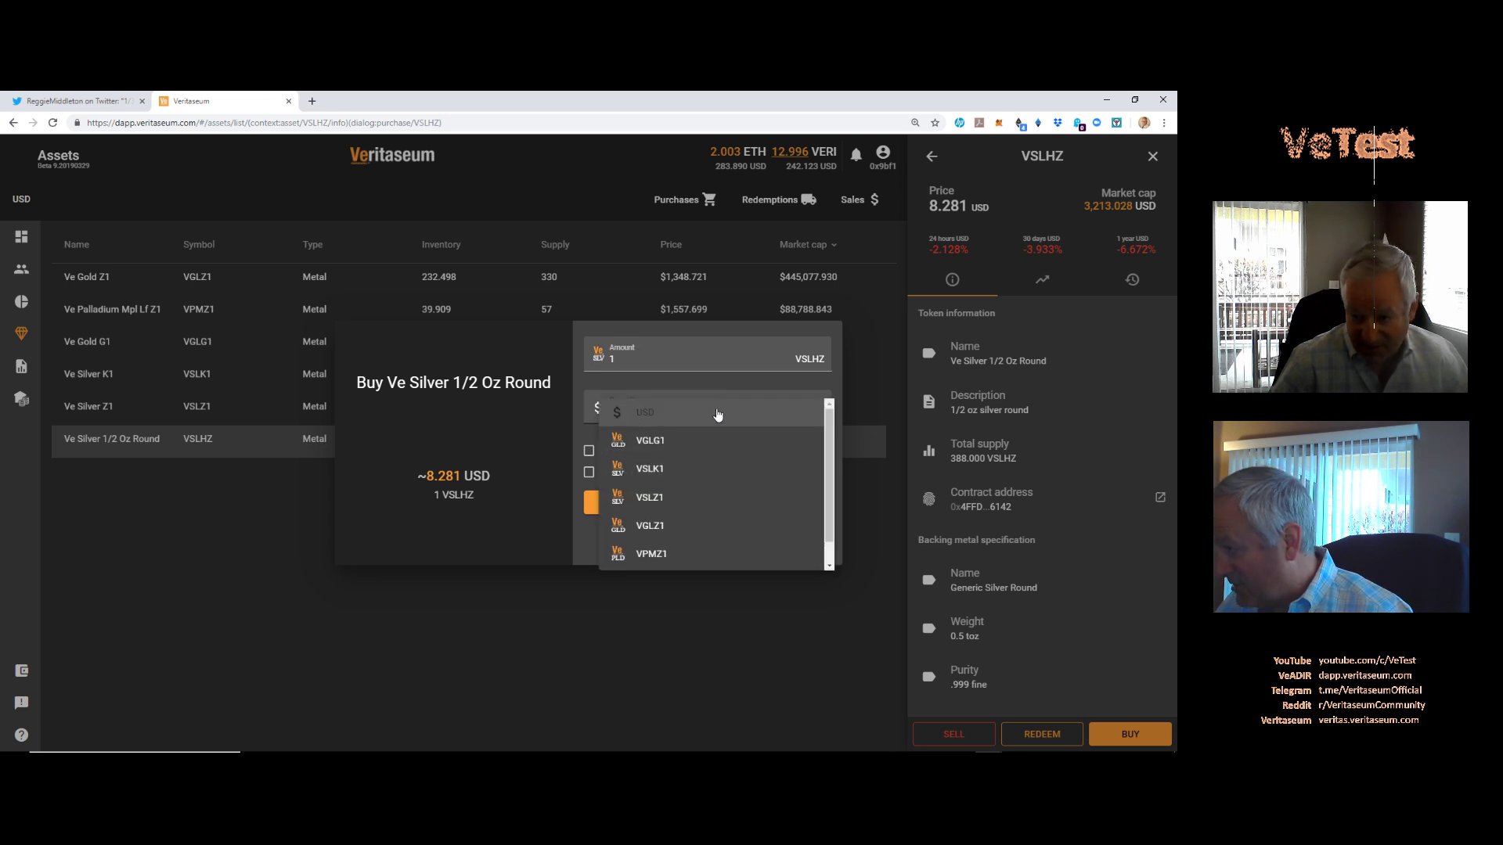
right_click(831, 424)
left_click(831, 423)
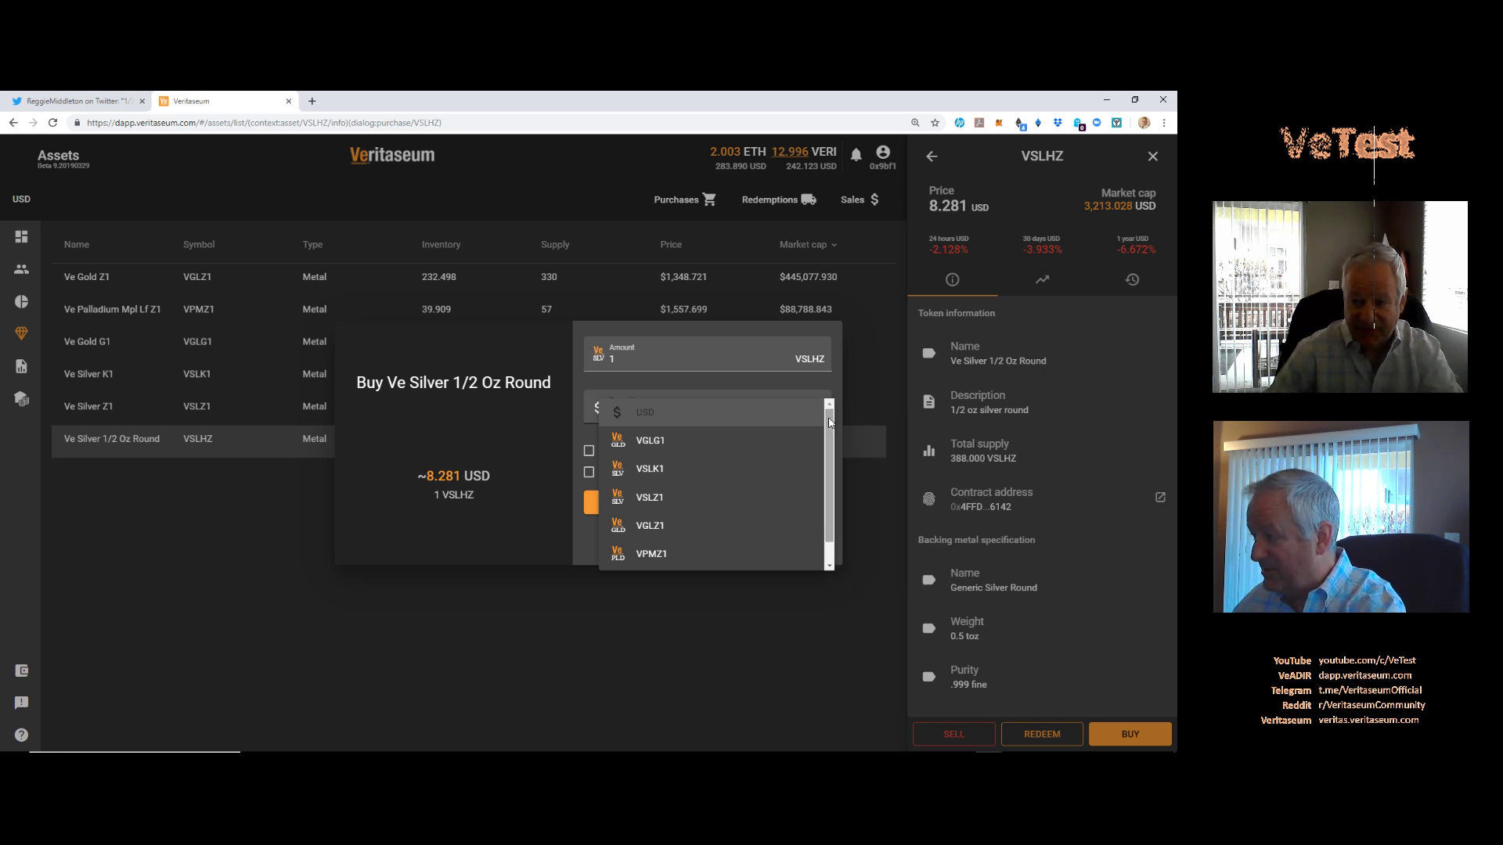
left_click_drag(831, 424, 831, 487)
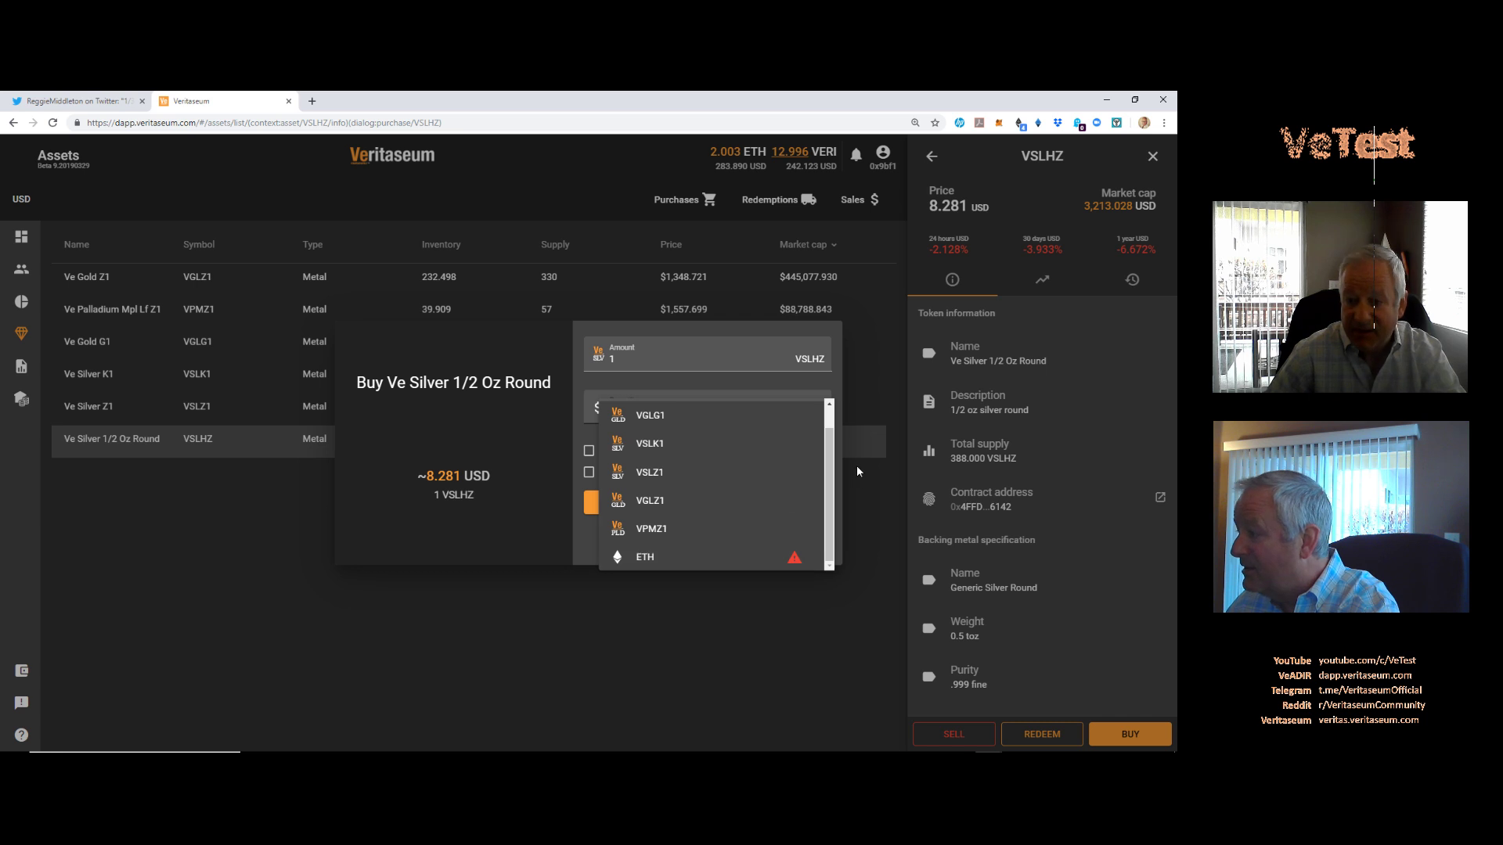
mouse_move(796, 565)
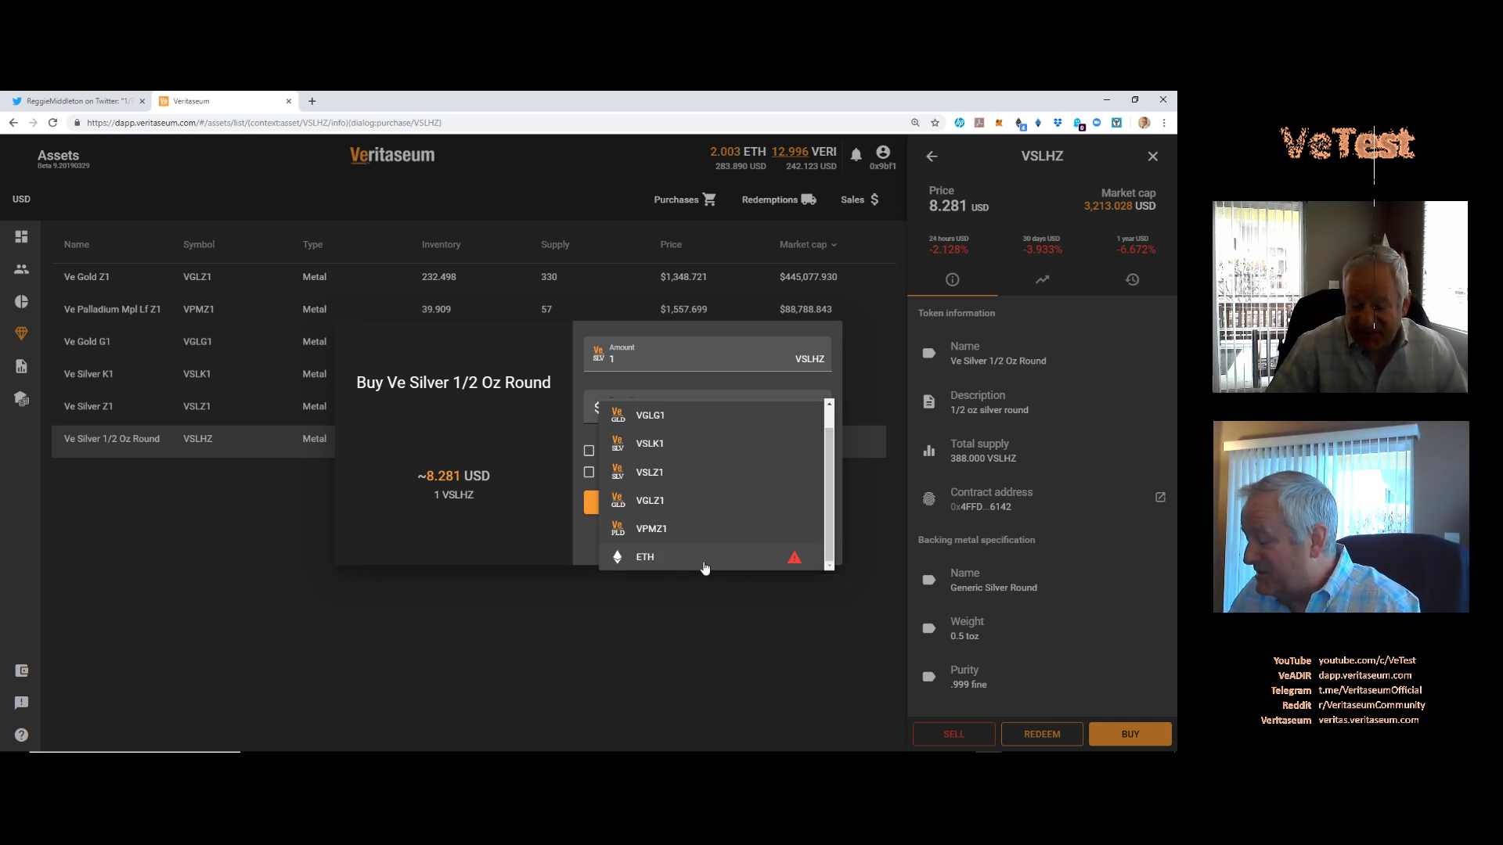
scroll(828, 451, "up", 1)
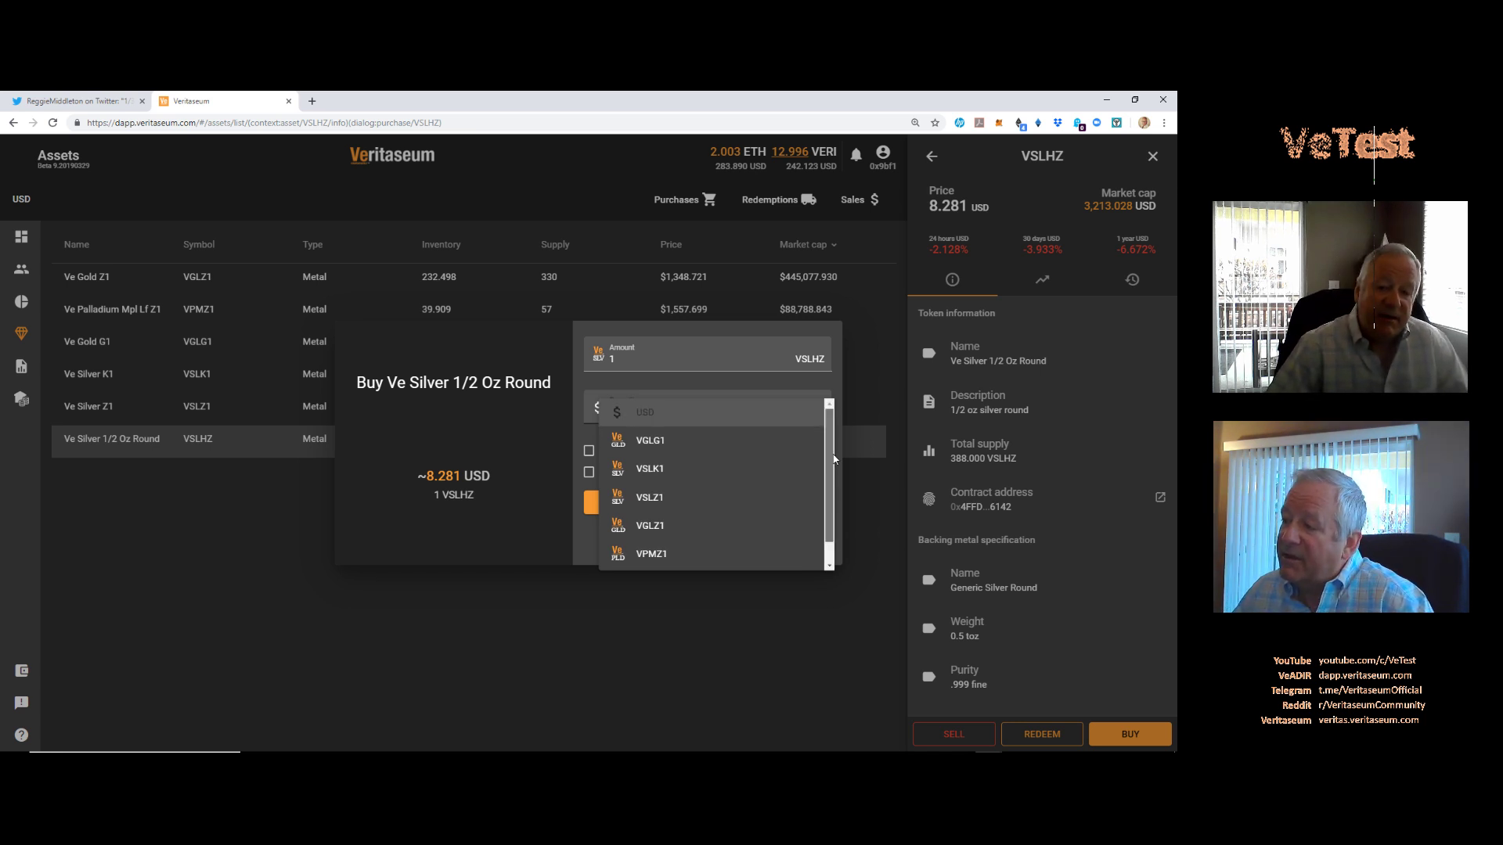
scroll(833, 459, "down", 1)
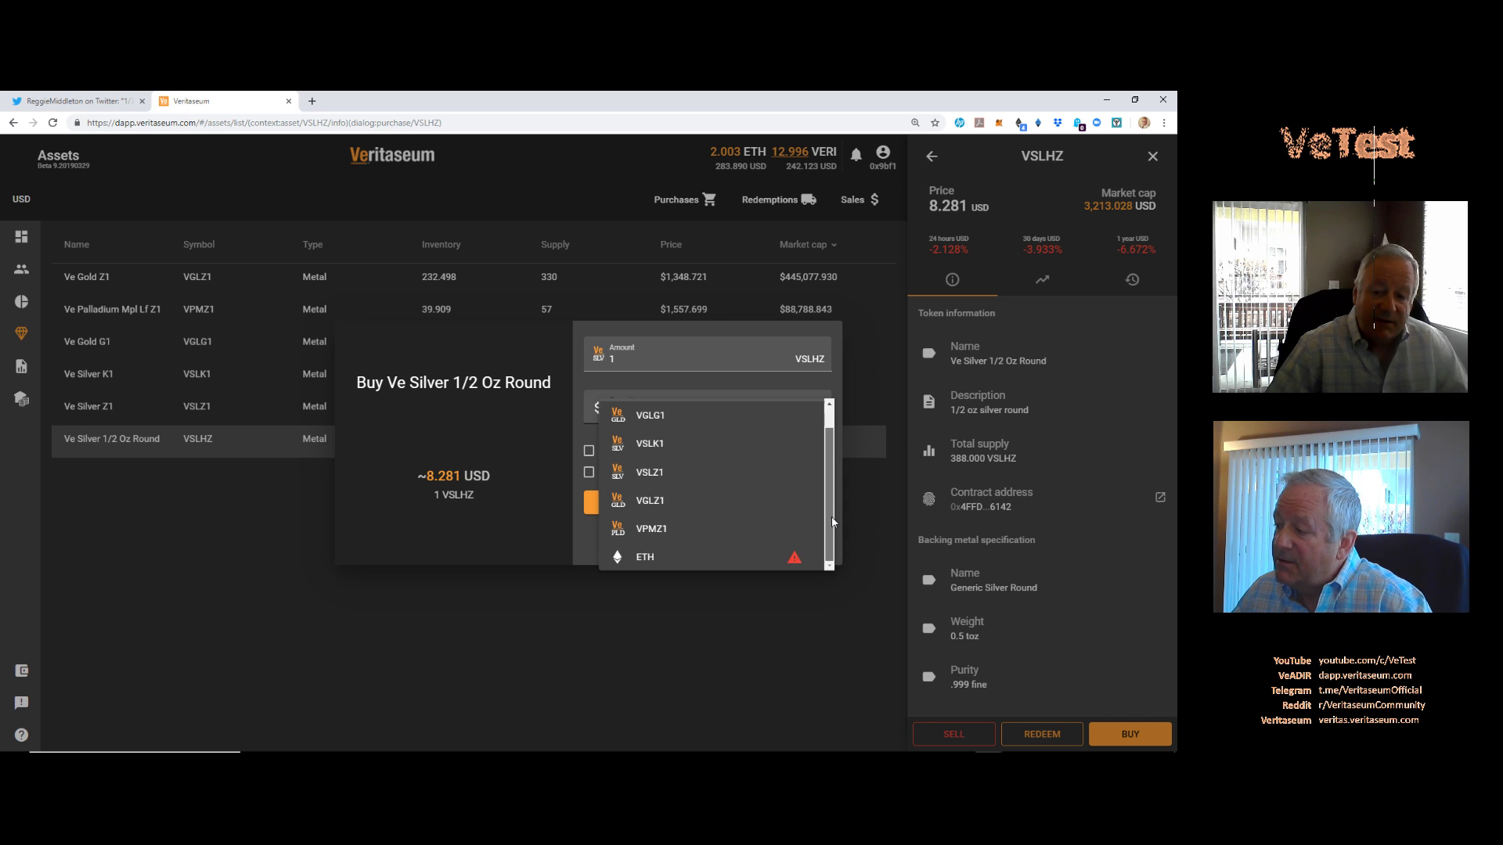
left_click(645, 558)
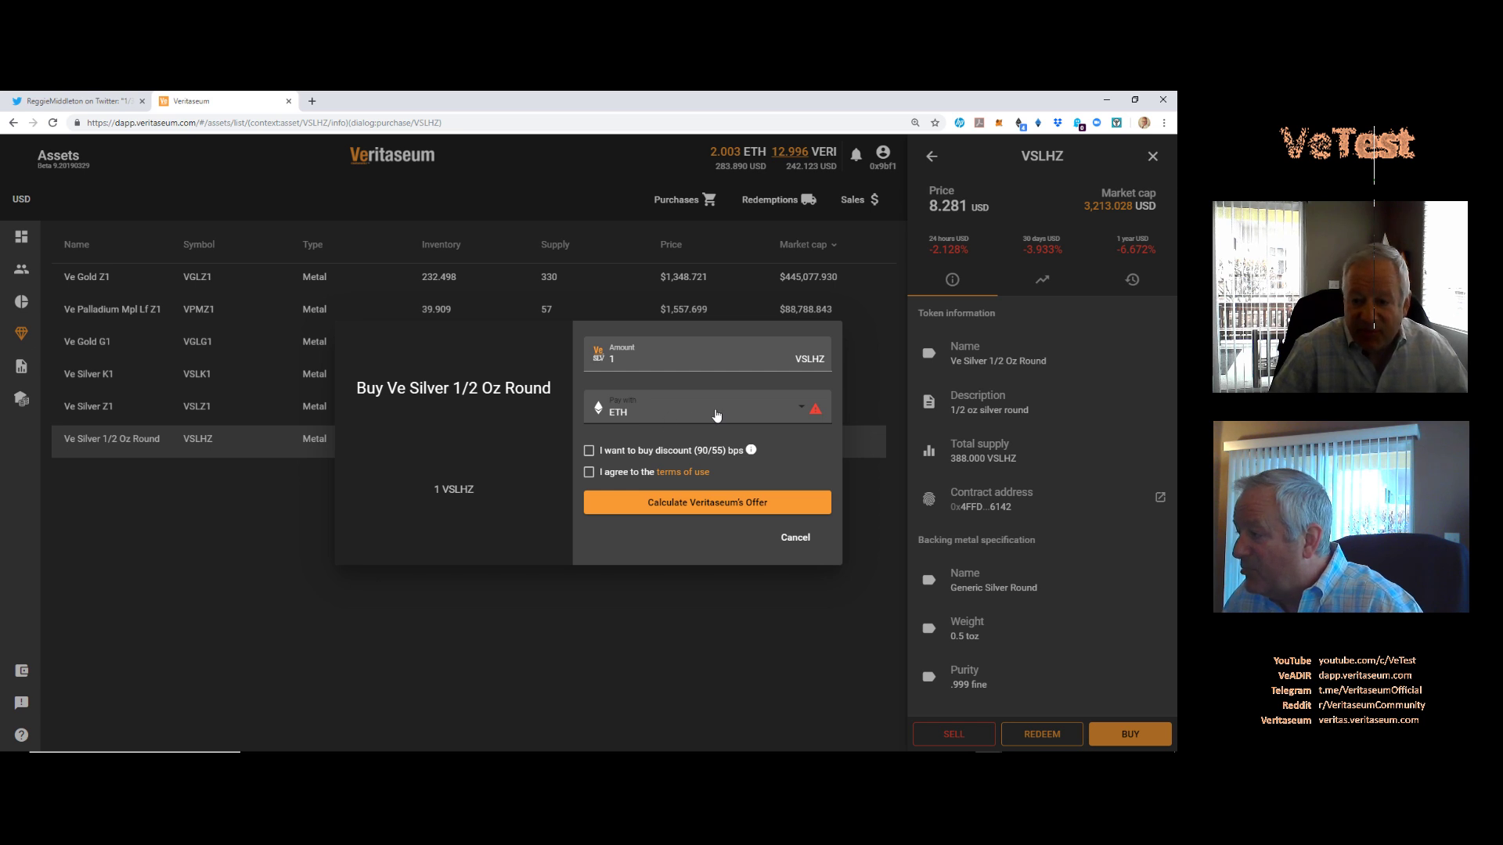
Step: Opt in to the buy discount, agree to the terms of use, and request Veritaseum's offer, accepting the offer guidelines
left_click(590, 454)
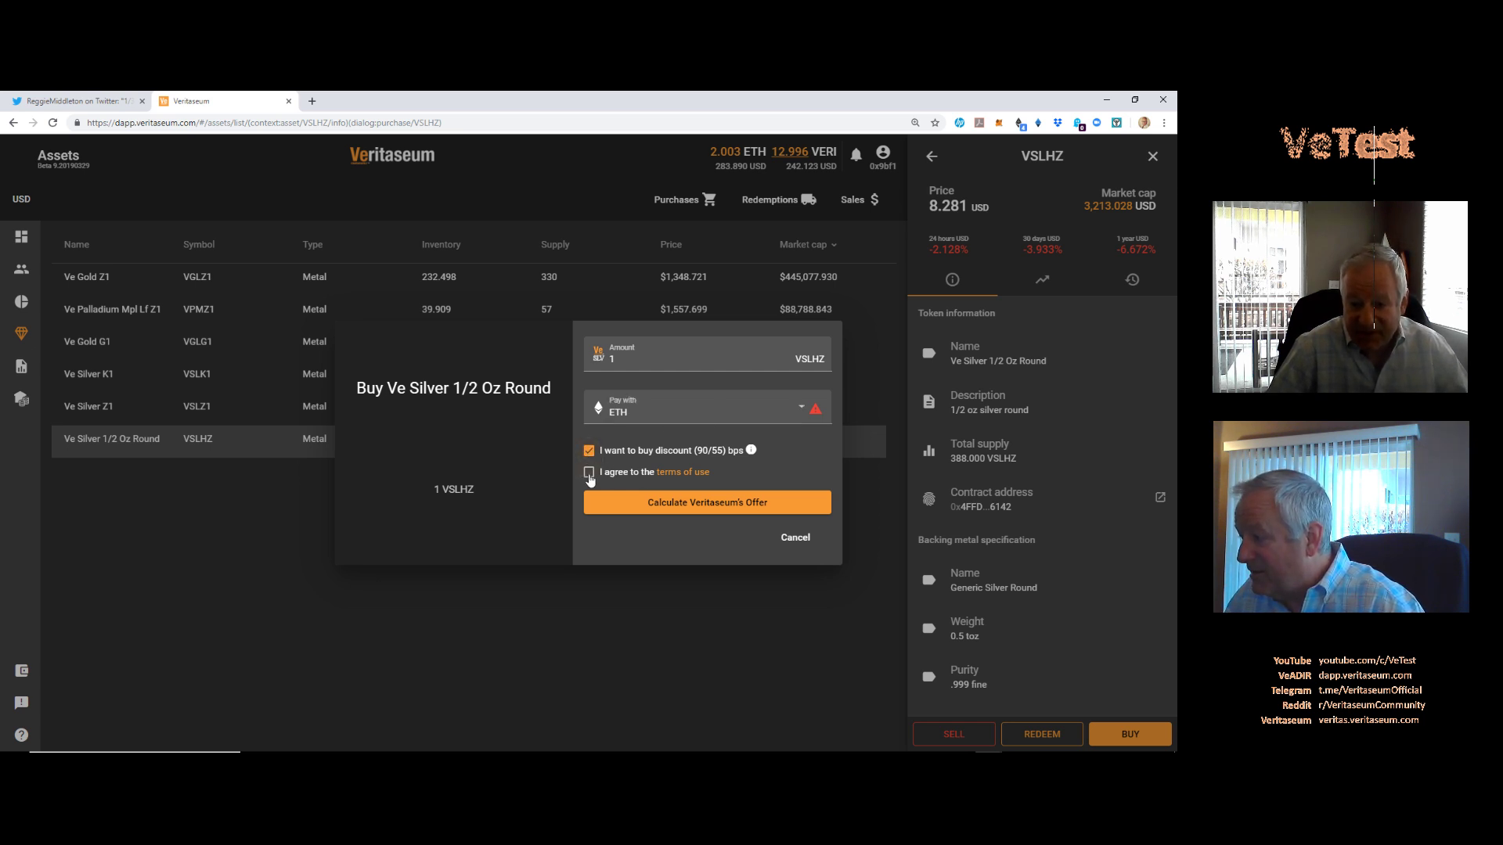
left_click(590, 475)
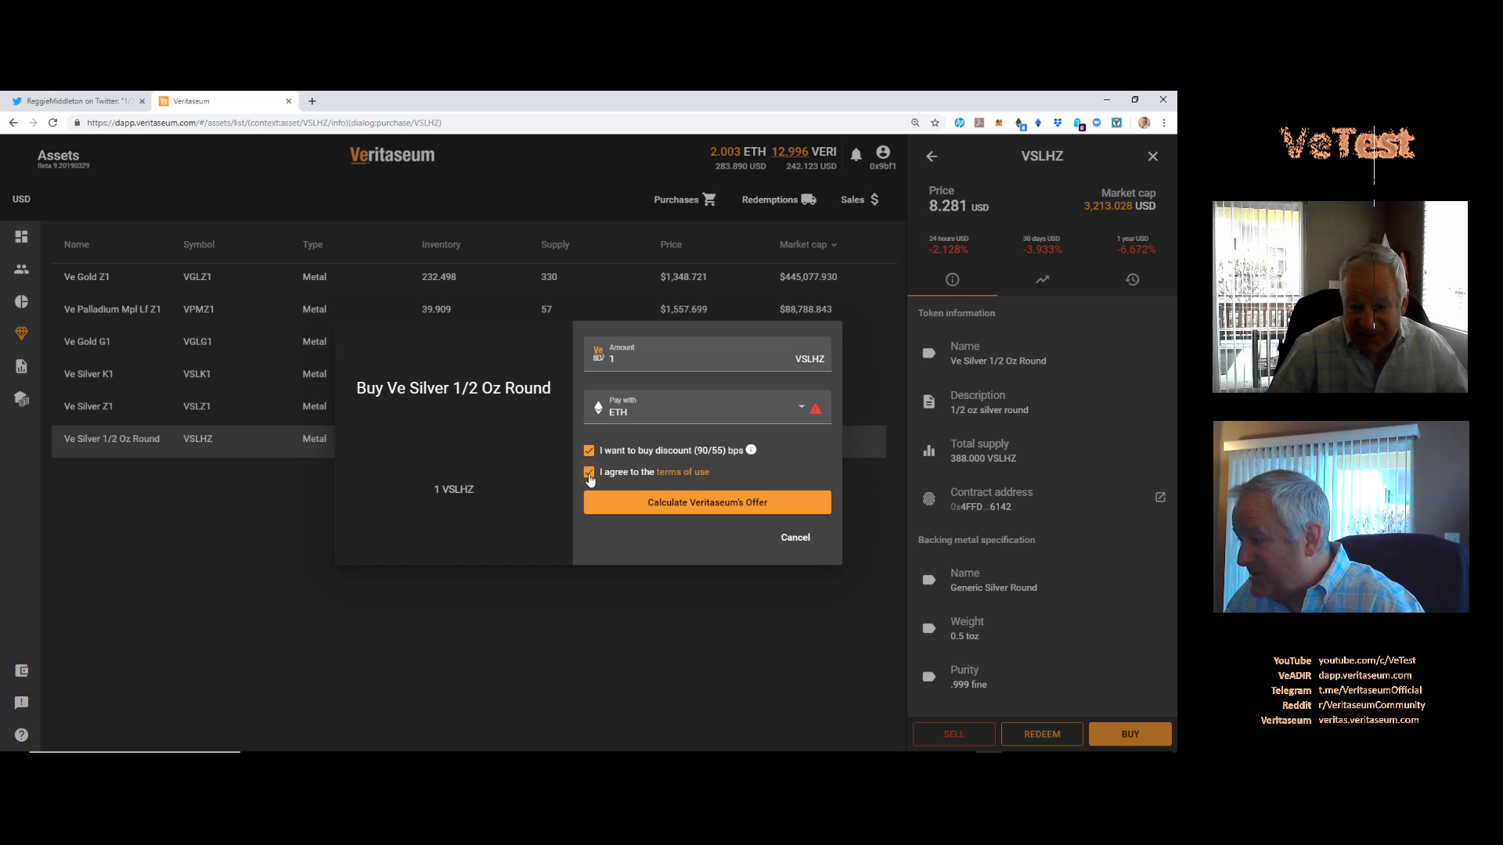
left_click(712, 507)
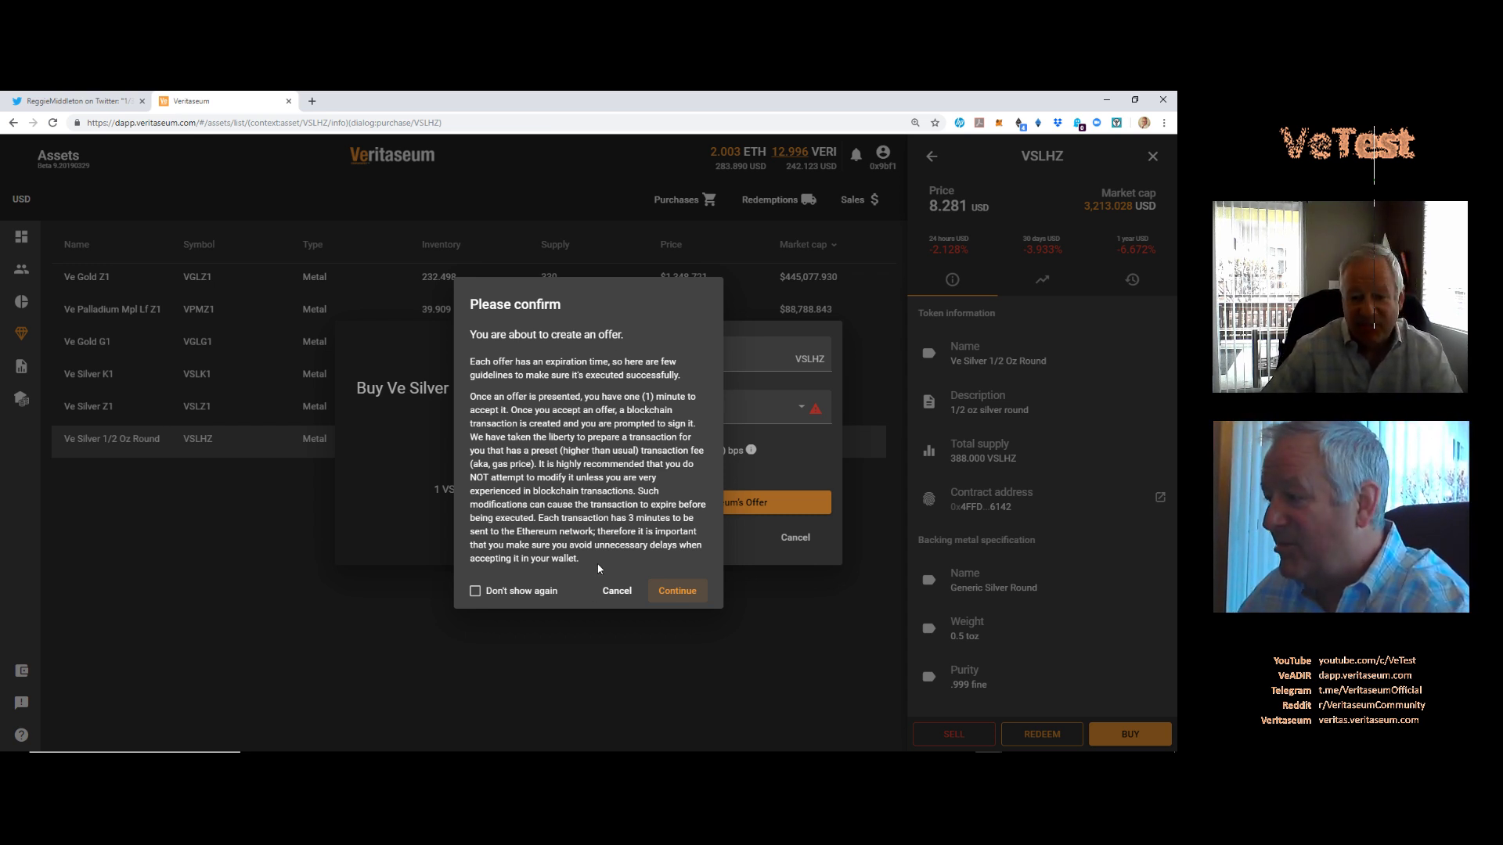
left_click(666, 592)
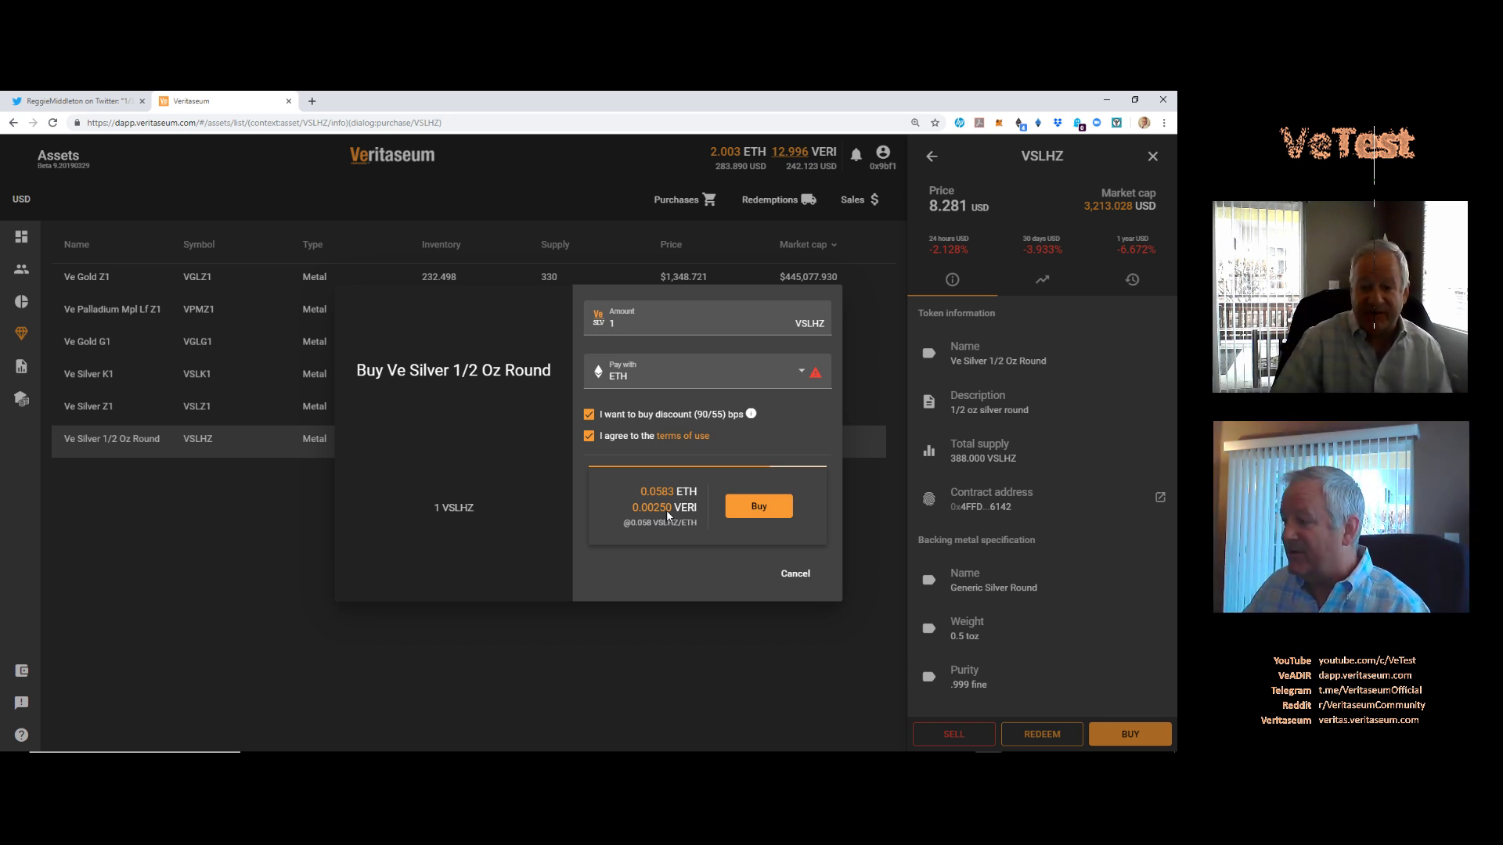
Step: Accept the calculated offer for 1 VSLHZ and confirm the contract transaction in MetaMask
left_click(753, 506)
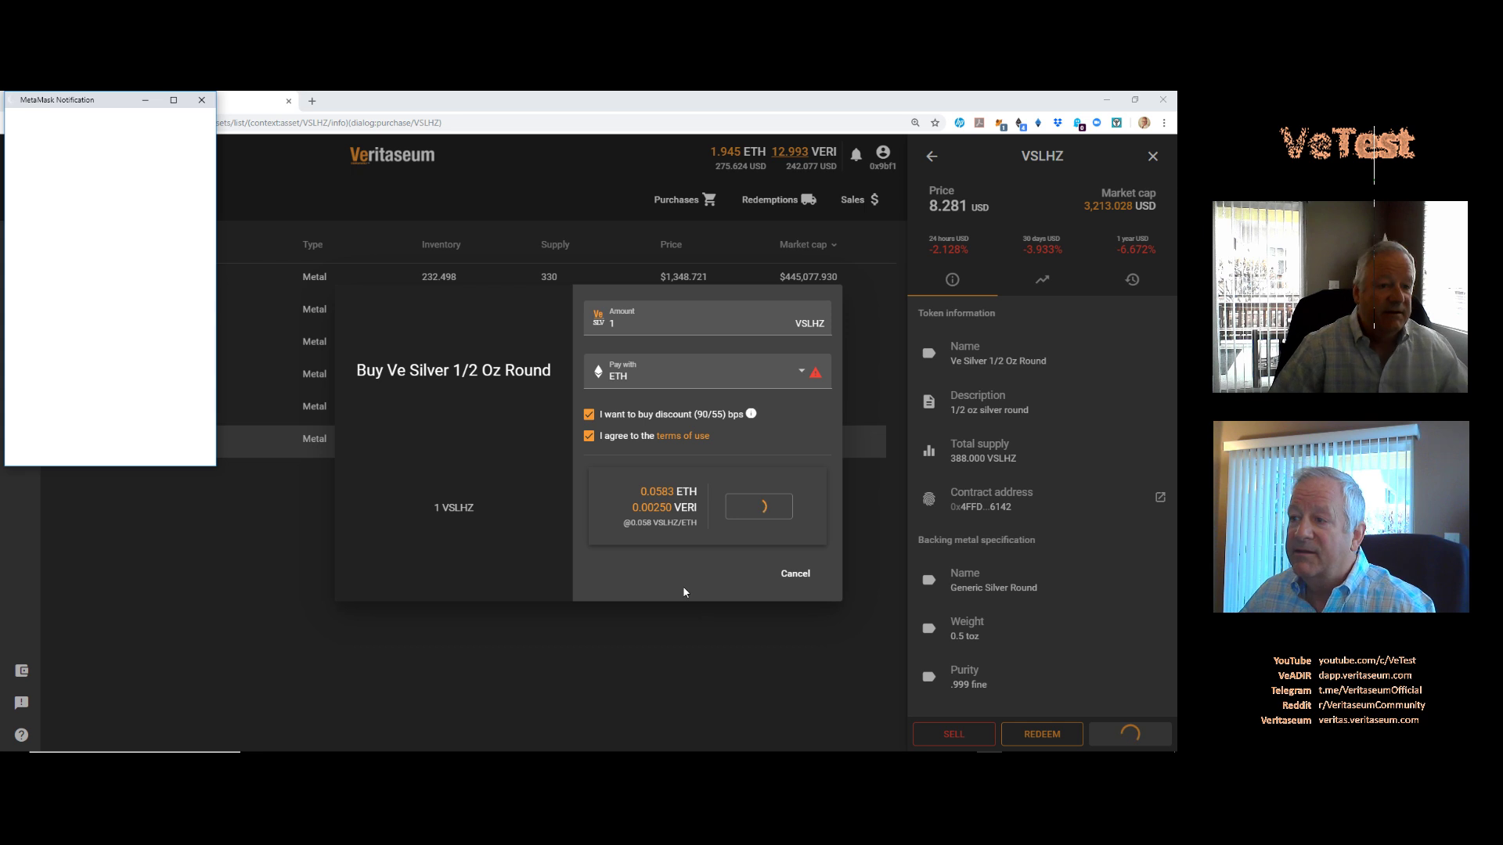
left_click_drag(114, 99, 222, 235)
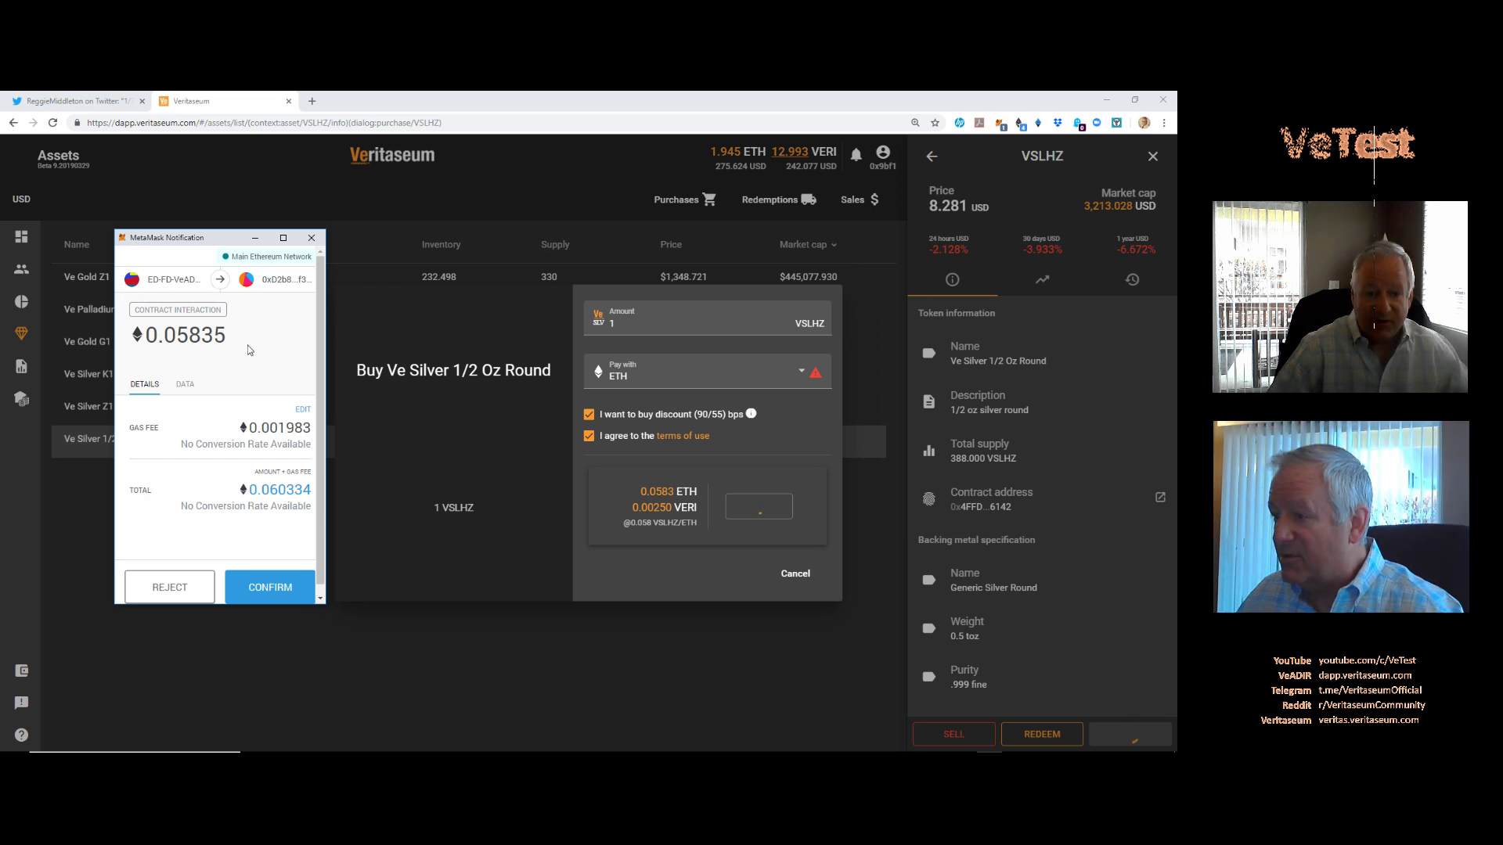
left_click(270, 587)
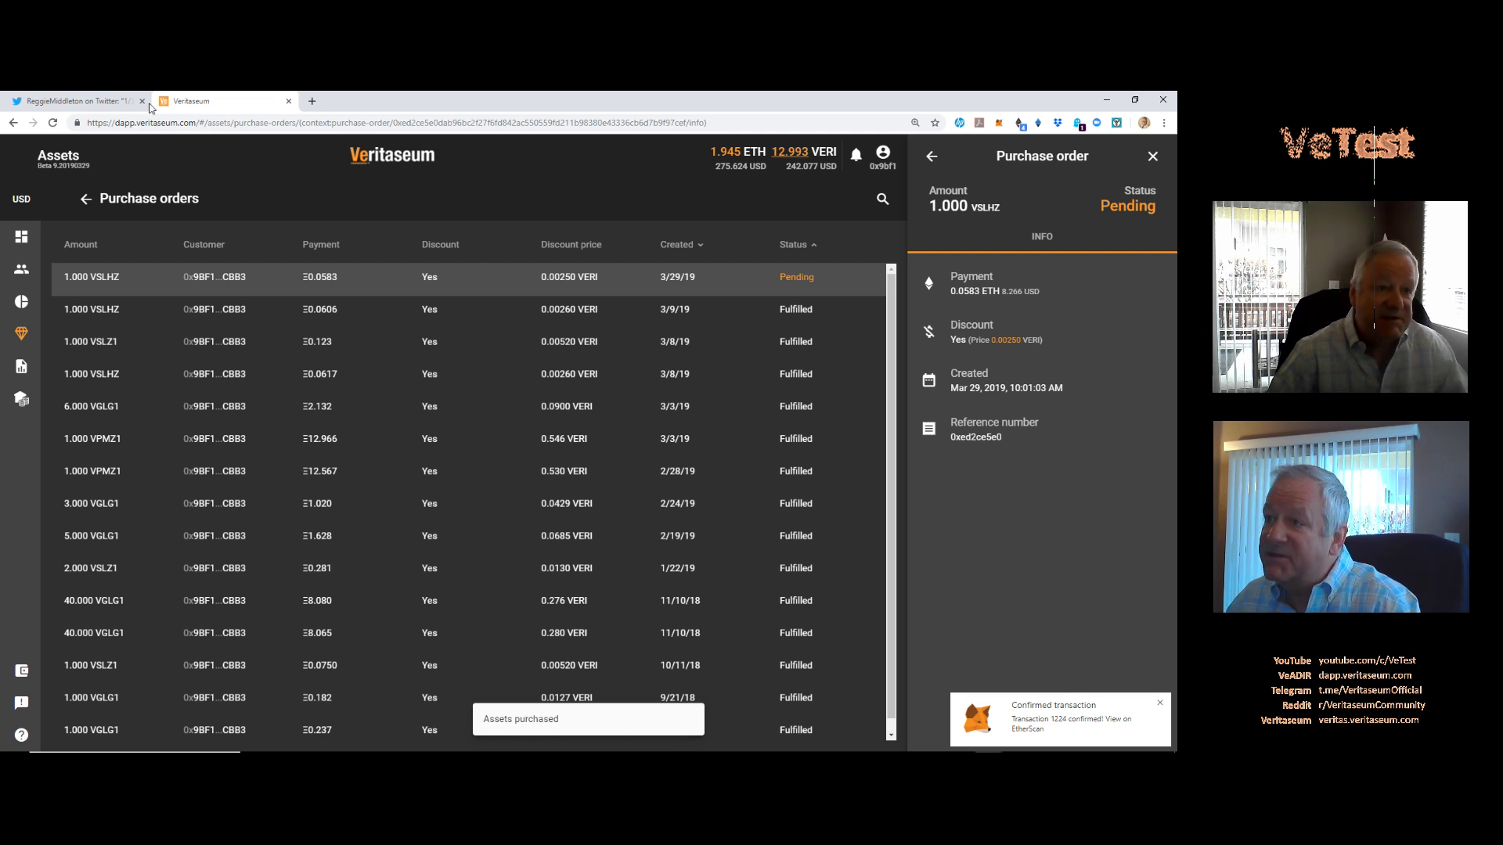
Step: Refresh the order page, return to the asset list and reopen the purchase orders to check the new VSLHZ order's status
left_click(53, 122)
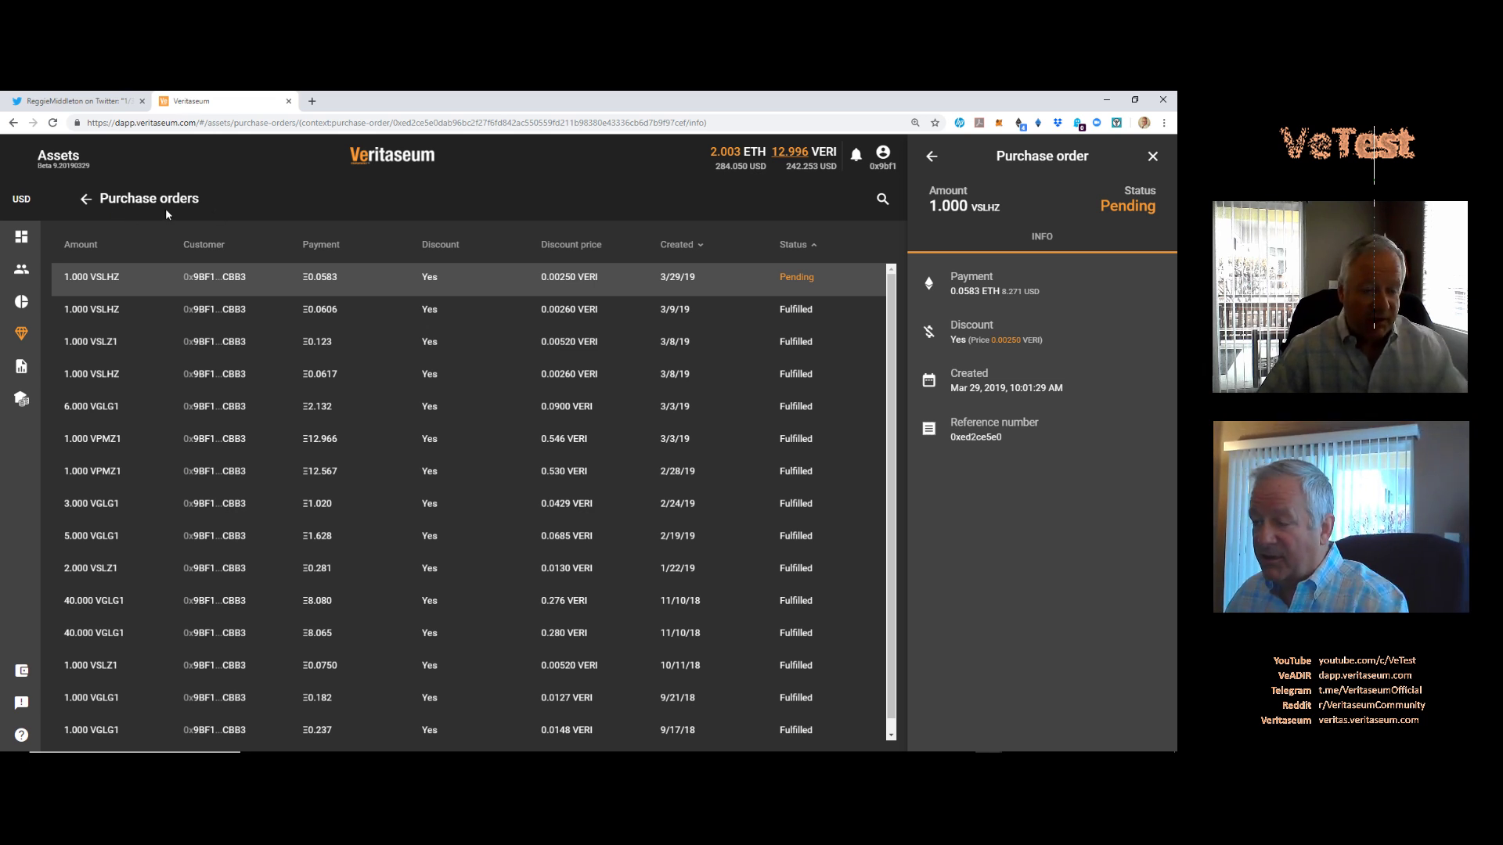
left_click(86, 201)
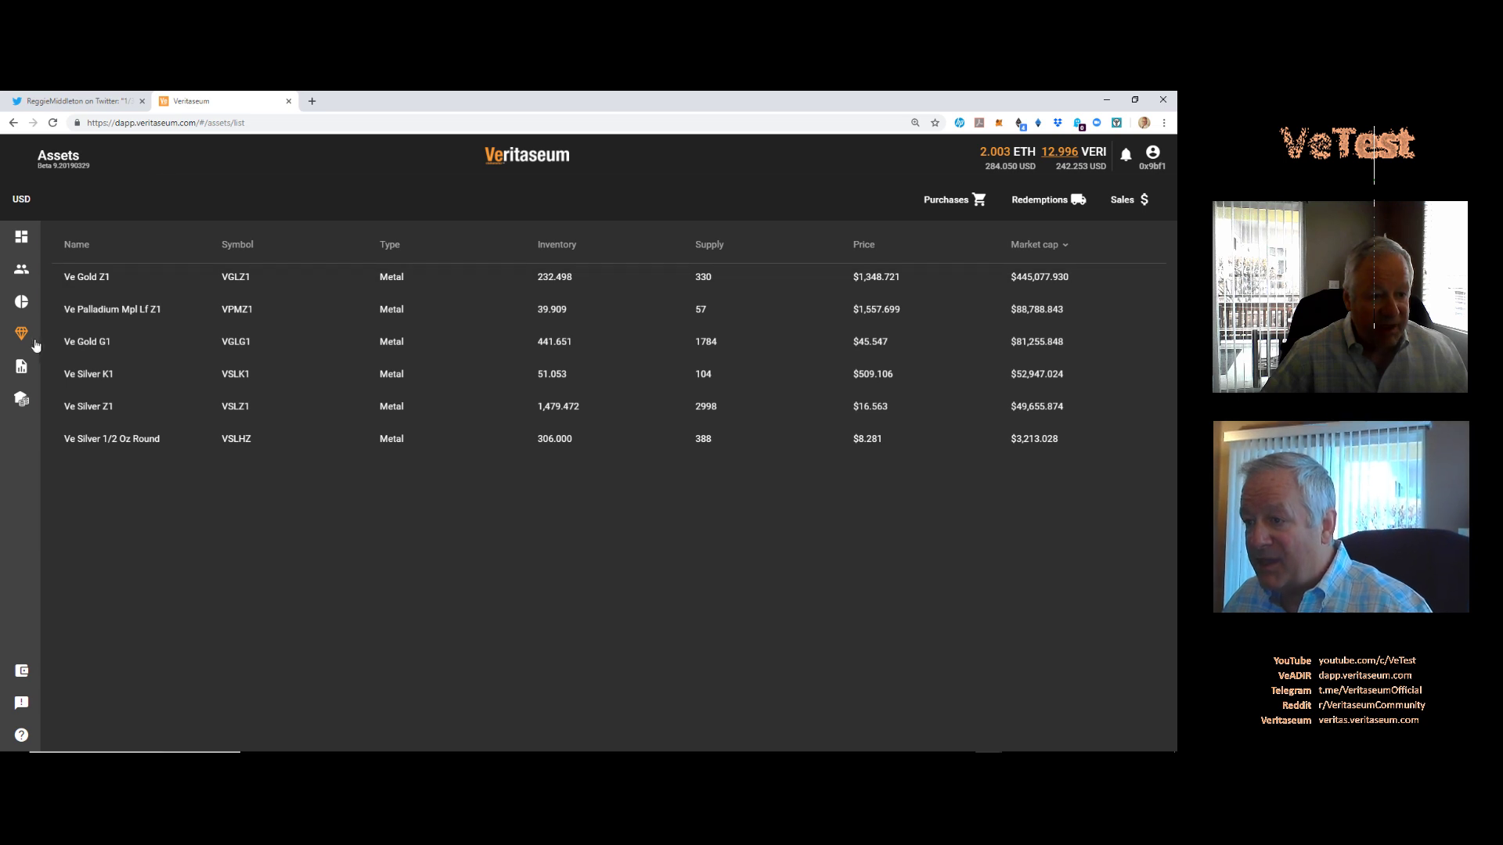
mouse_move(21, 334)
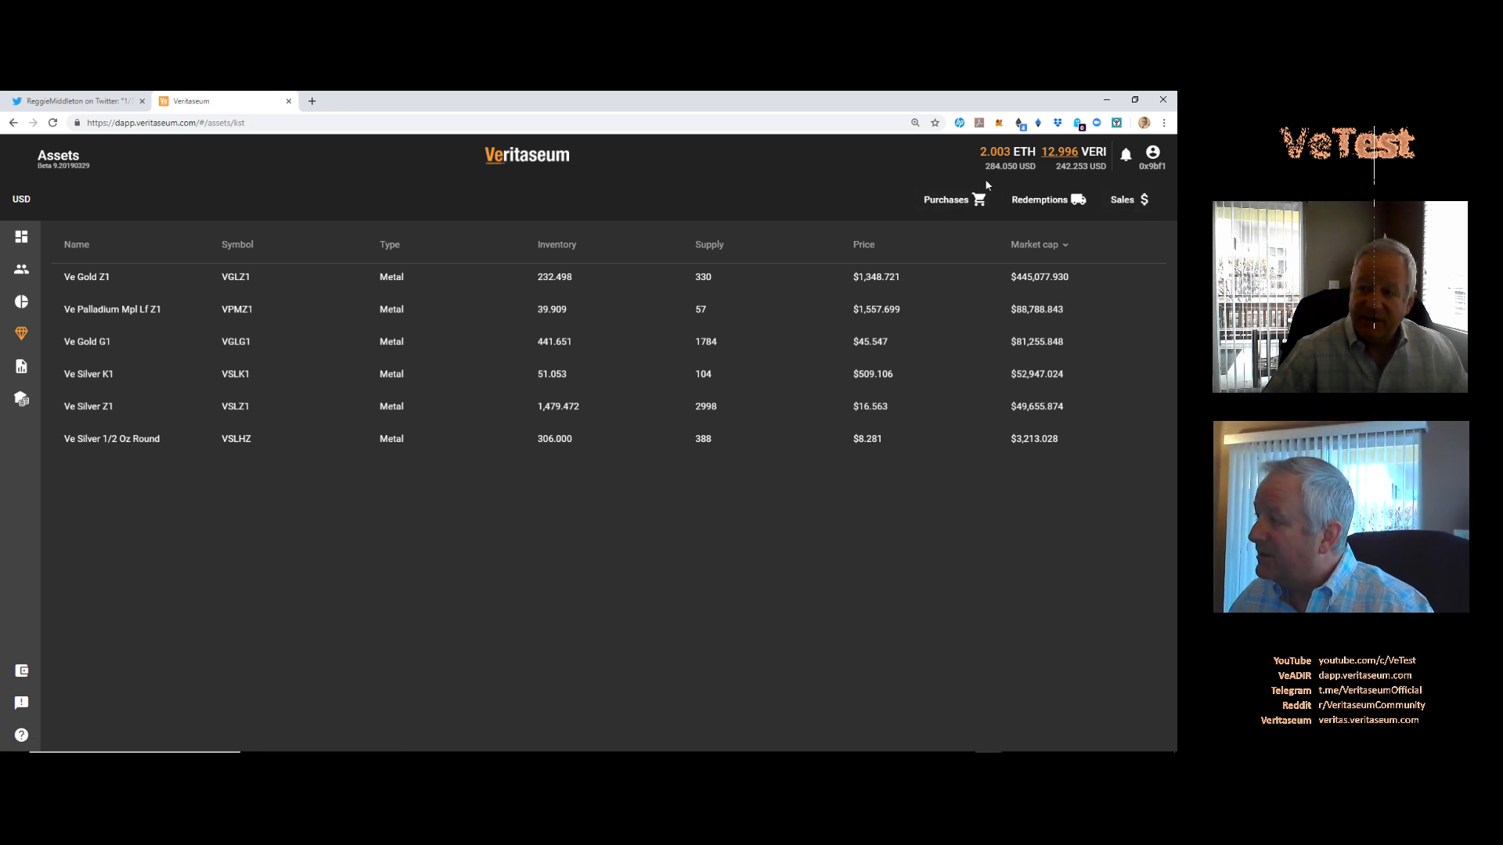
left_click(933, 205)
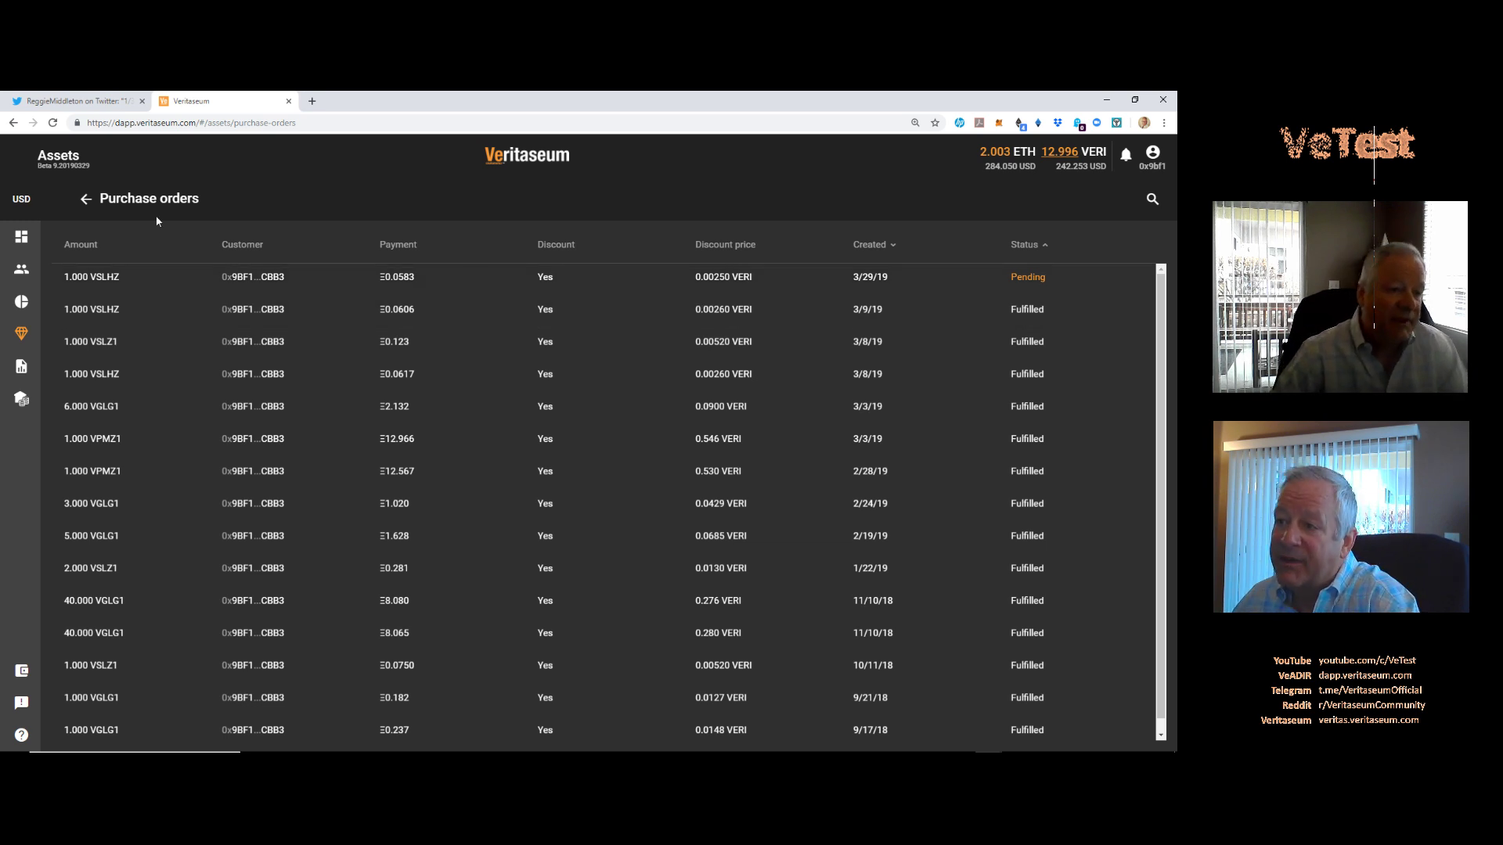
Step: Open the wallet and examine the token balances, including Ve Silver 1/2 Oz Round
mouse_move(25, 511)
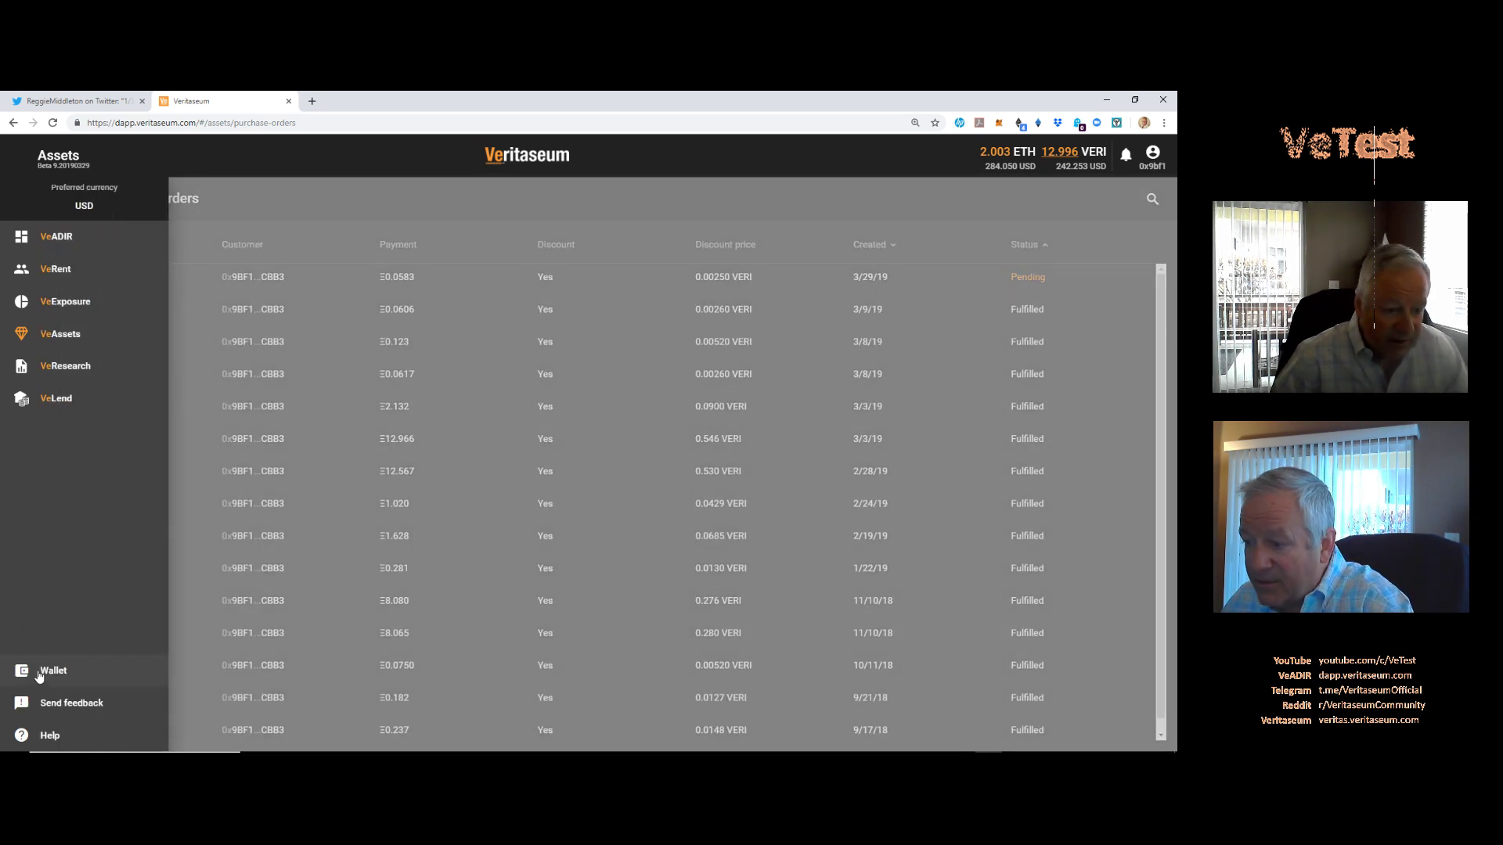
left_click(41, 678)
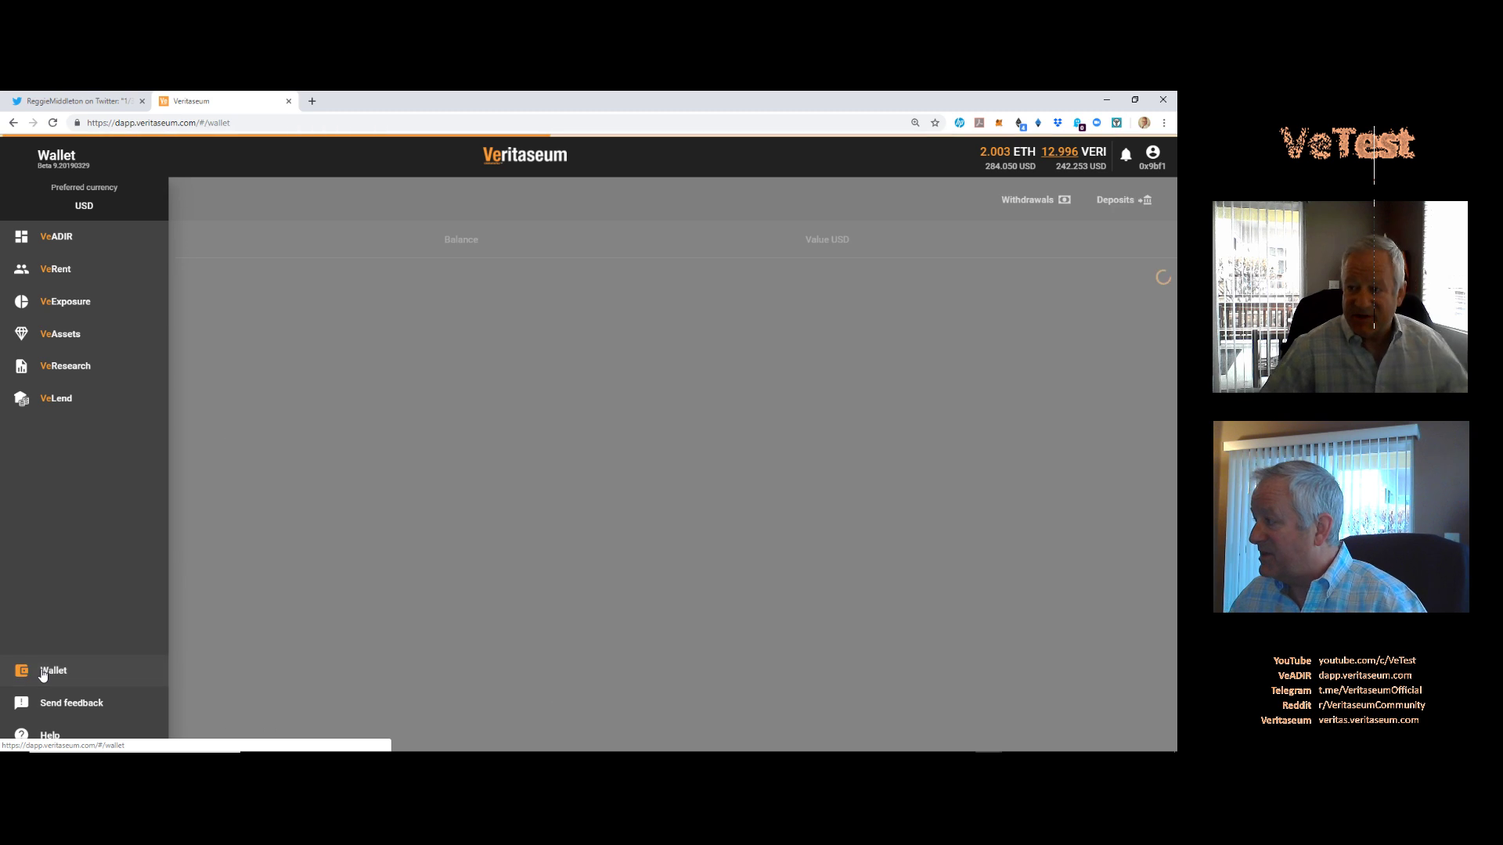
left_click(277, 413)
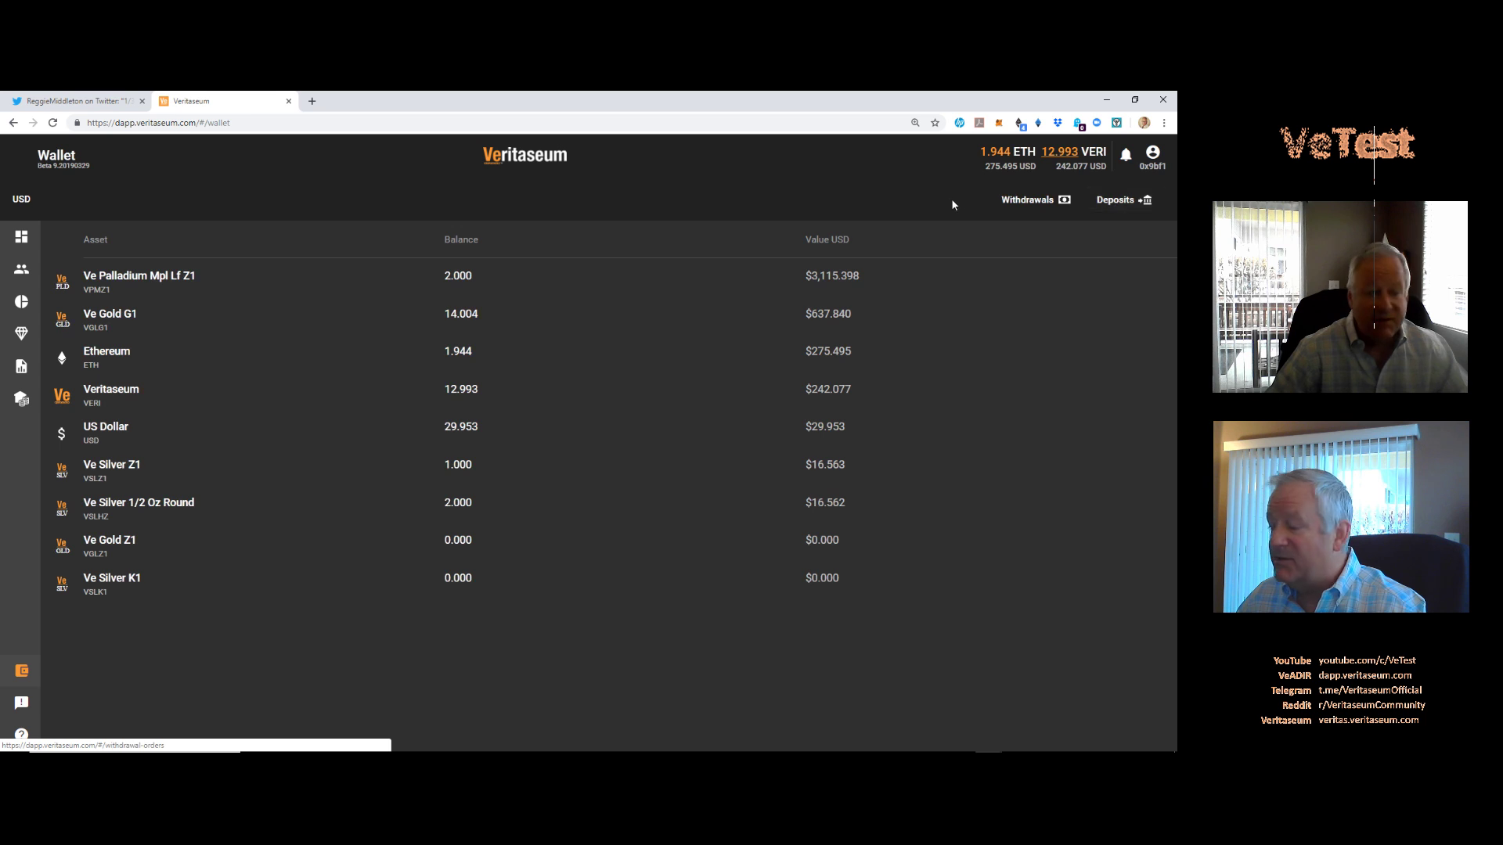
Step: Check the wallet's withdrawal orders, and look through the full transaction history of Ve Palladium Mpl Lf Z1
left_click(1018, 201)
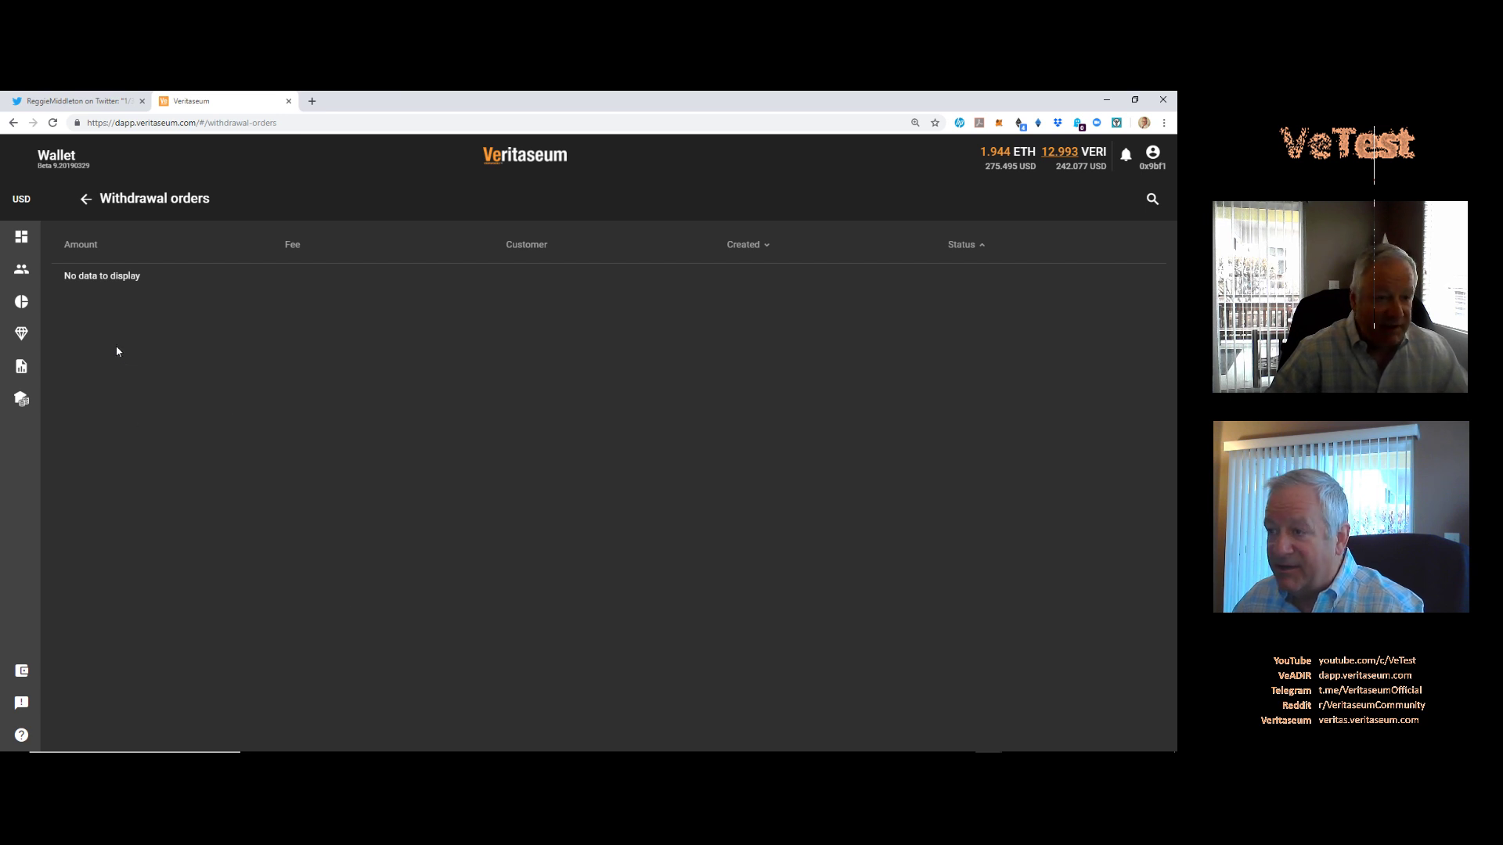
left_click(81, 199)
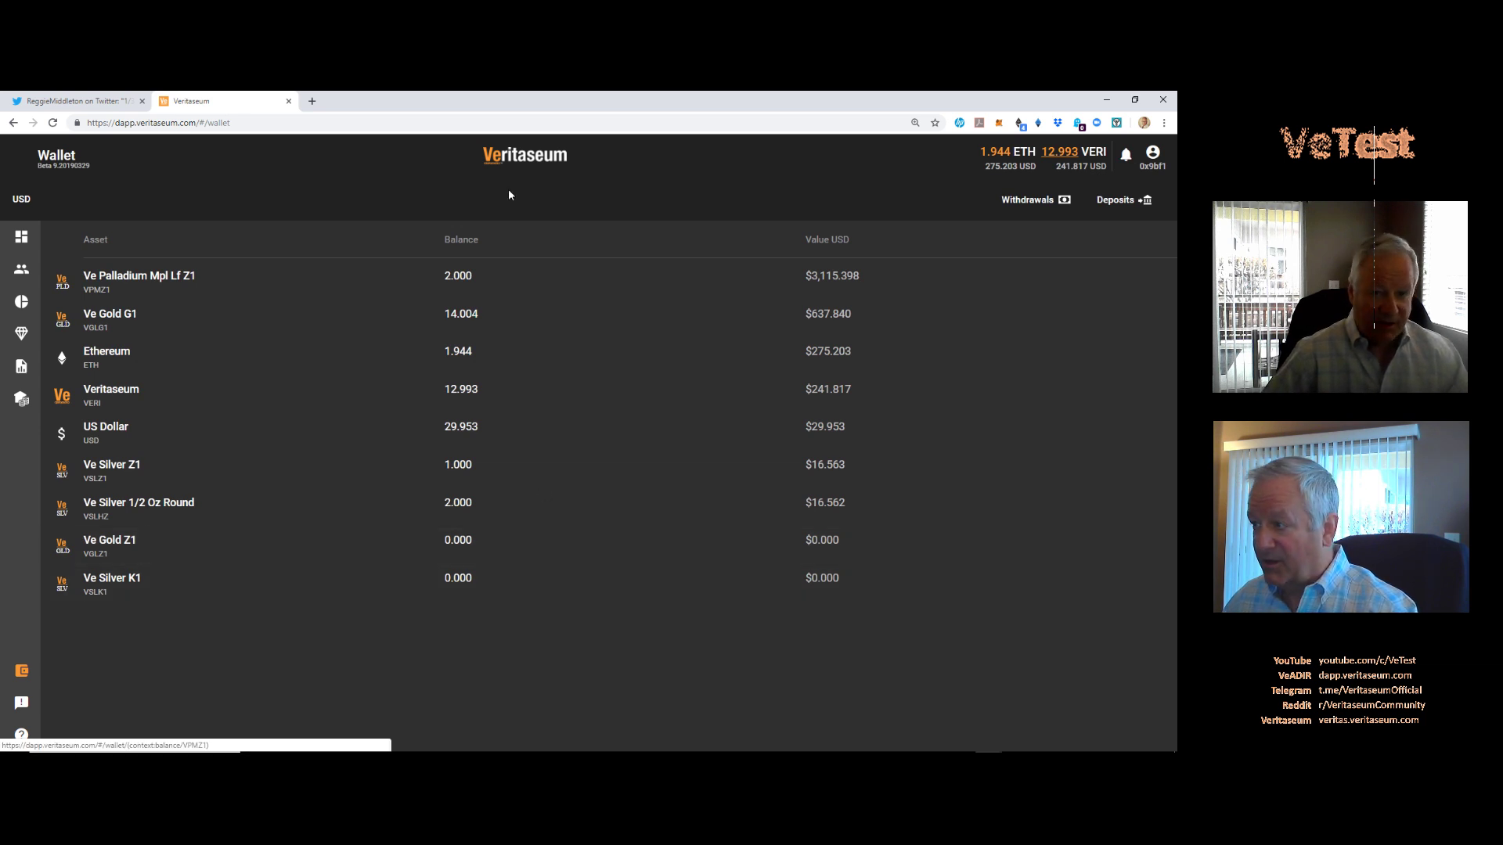
left_click(499, 291)
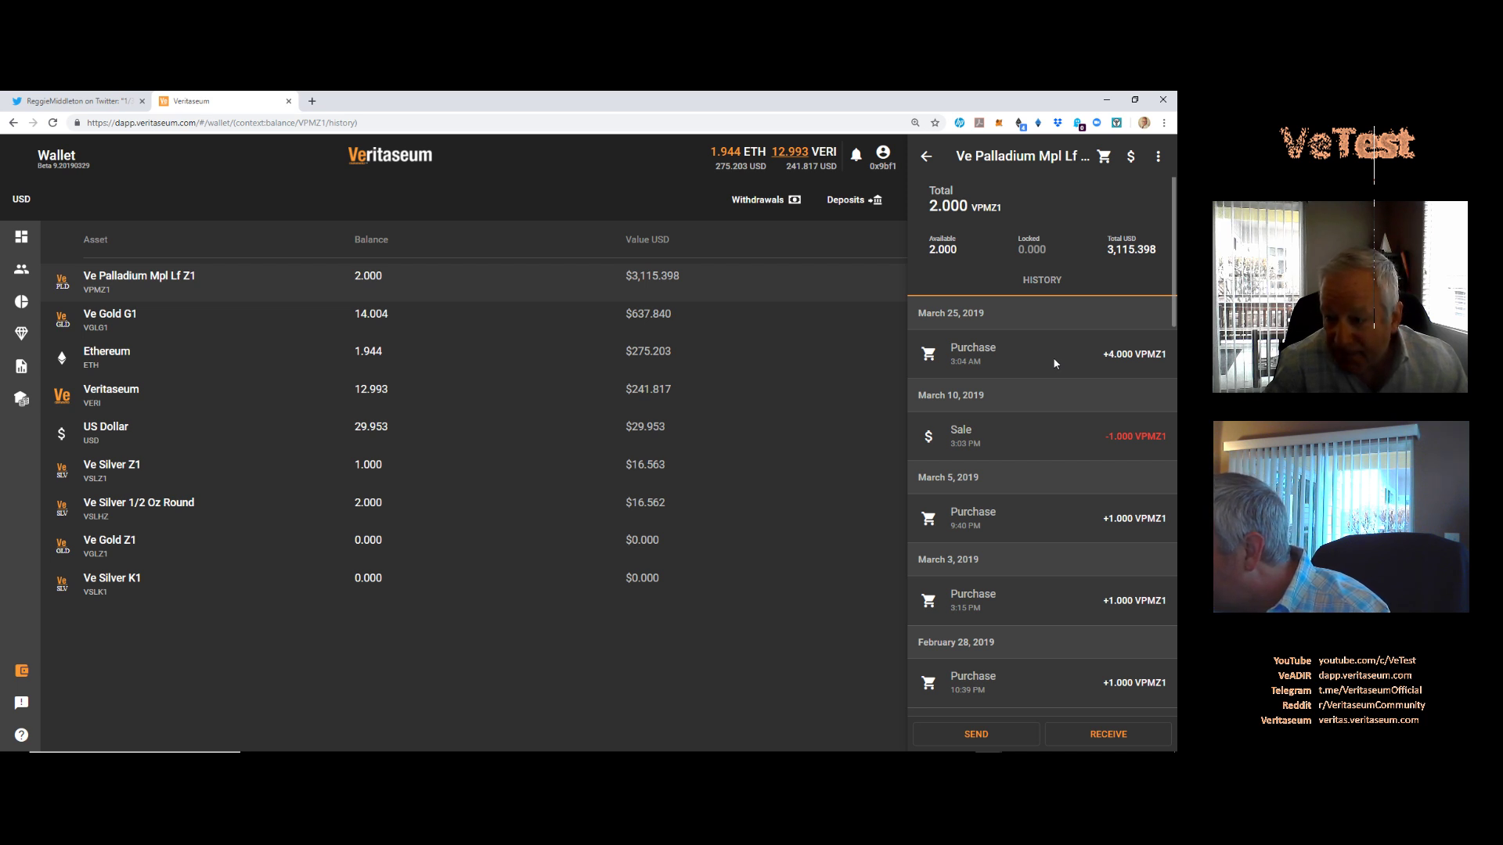
scroll(1055, 362, "down", 10)
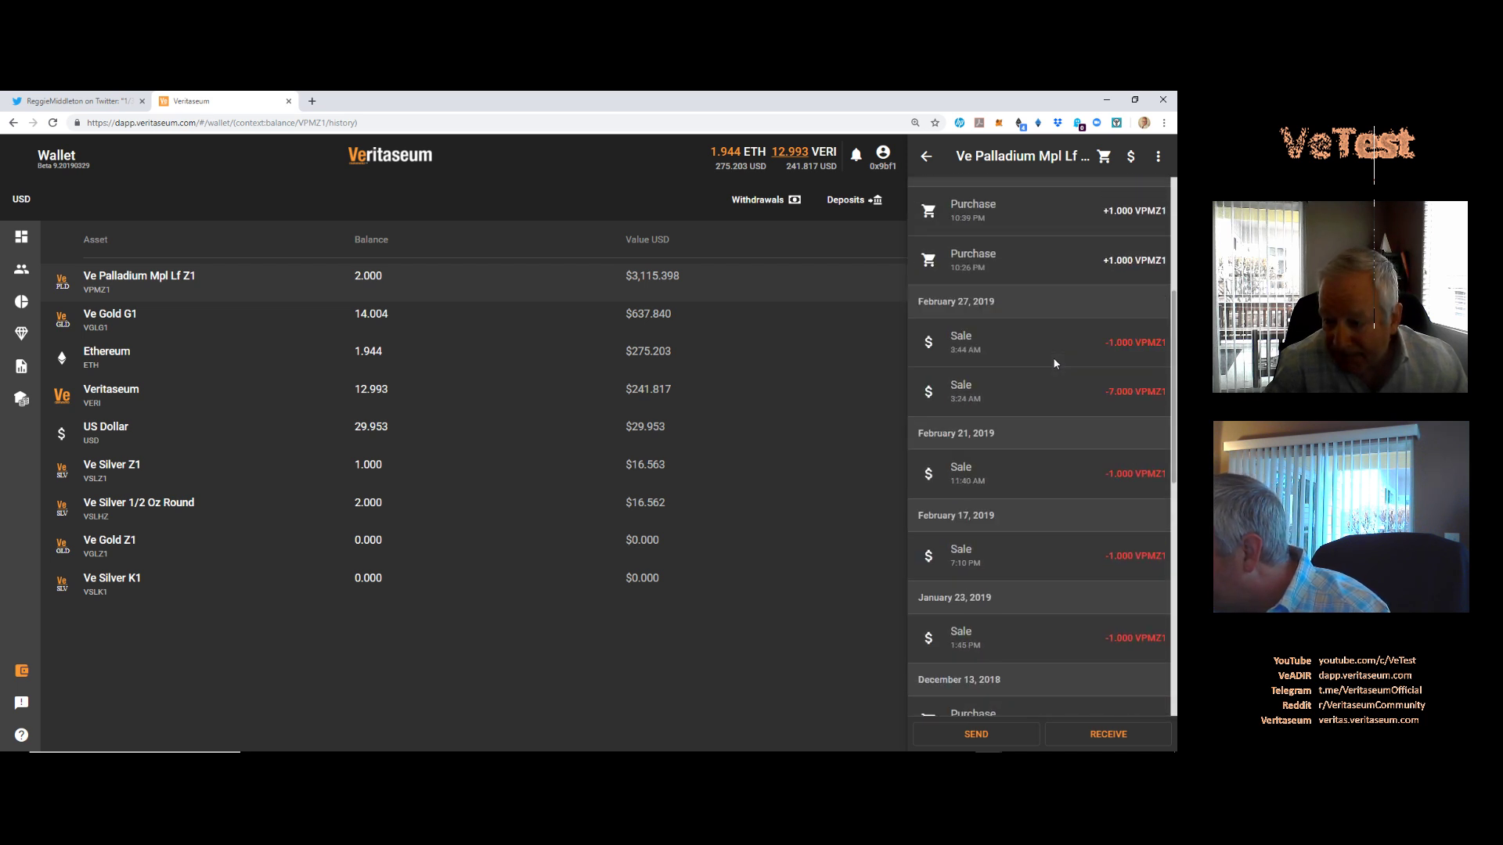
scroll(1020, 499, "down", 4)
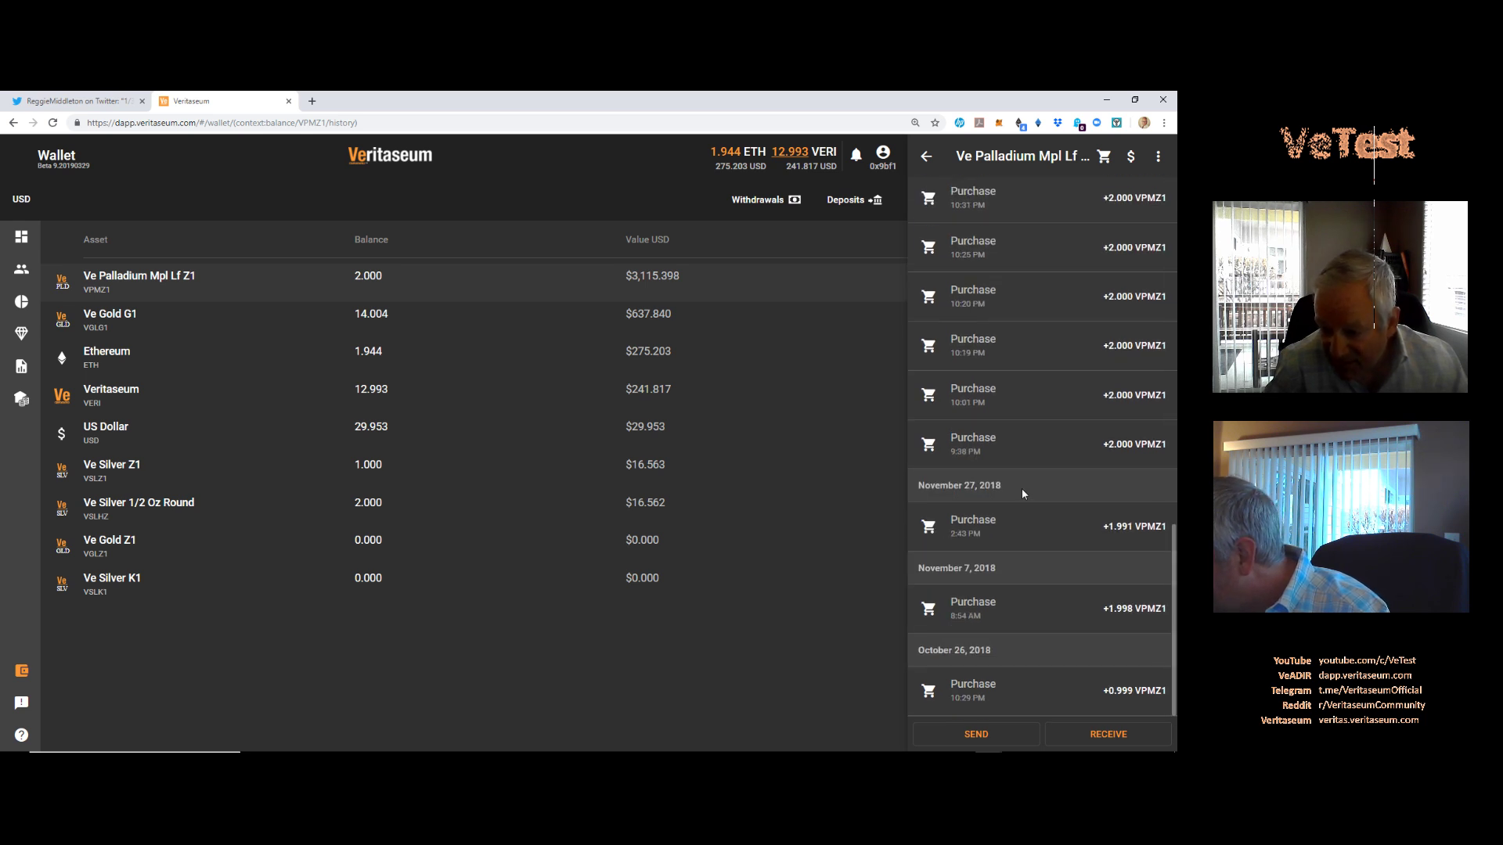
scroll(1021, 493, "up", 8)
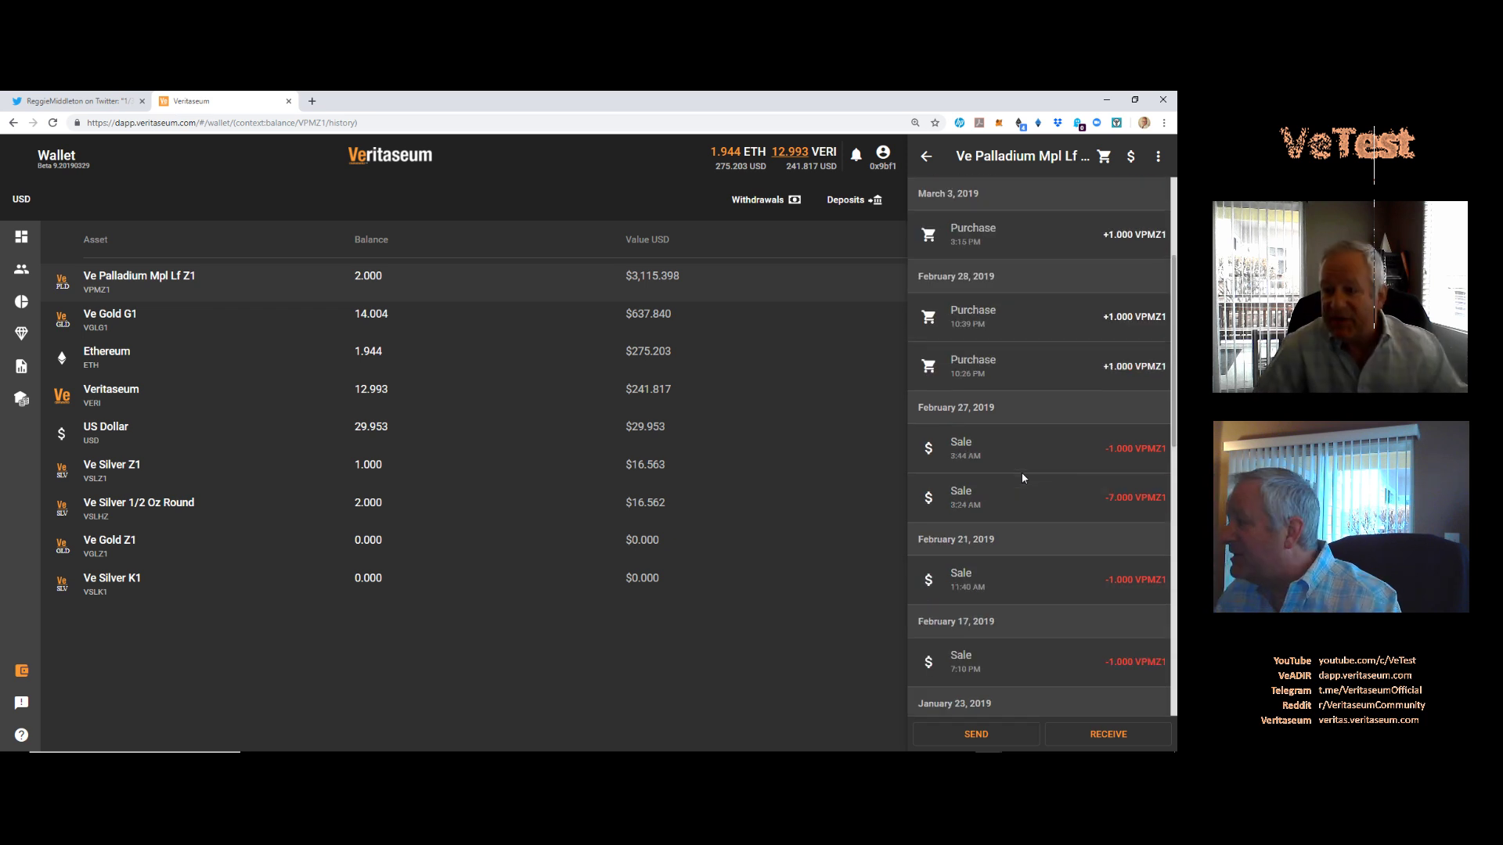
scroll(1021, 476, "up", 4)
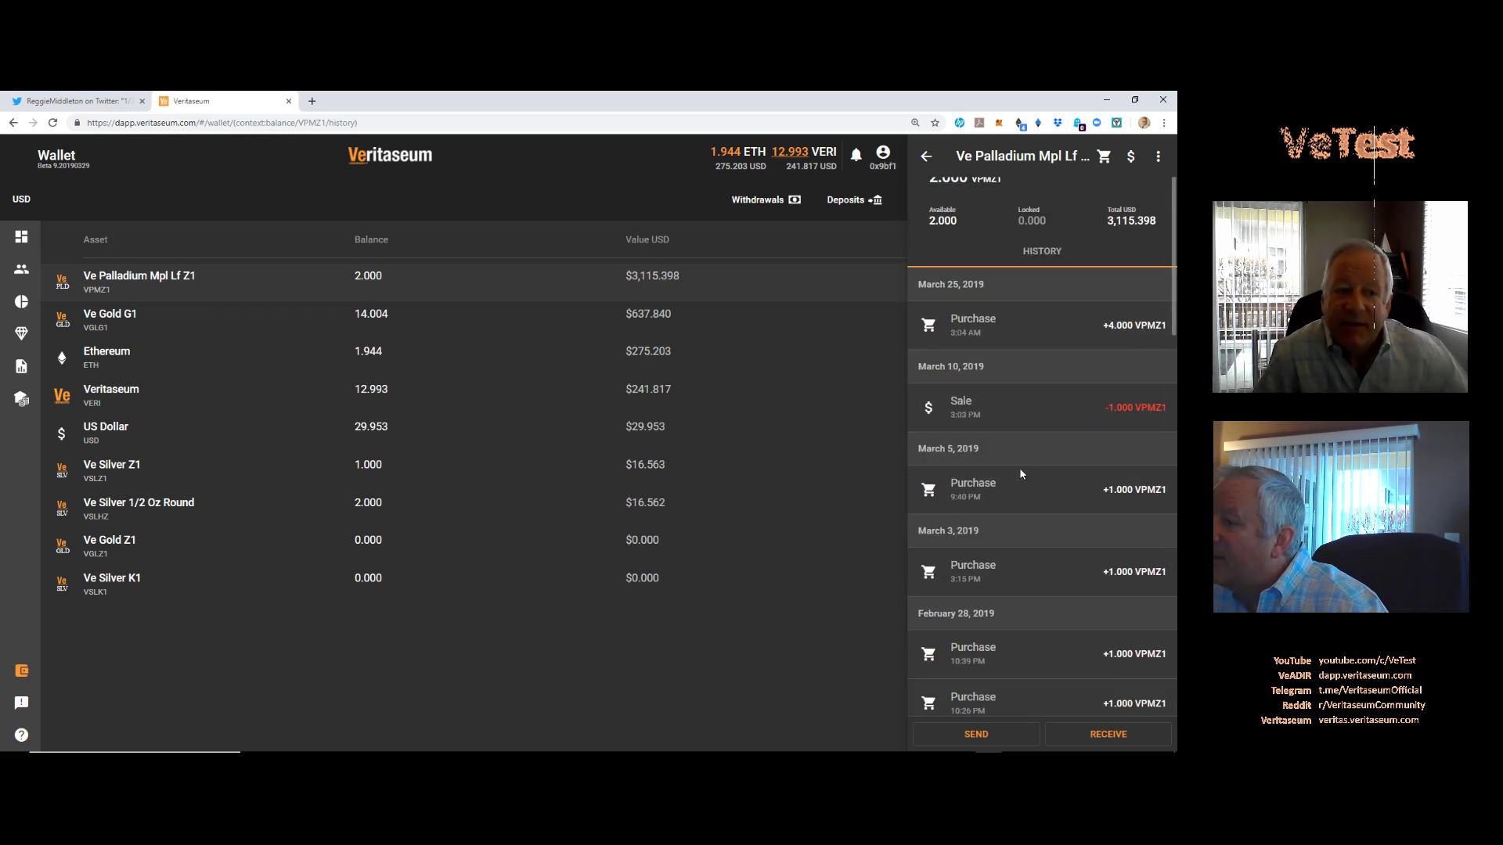
scroll(1020, 472, "up", 1)
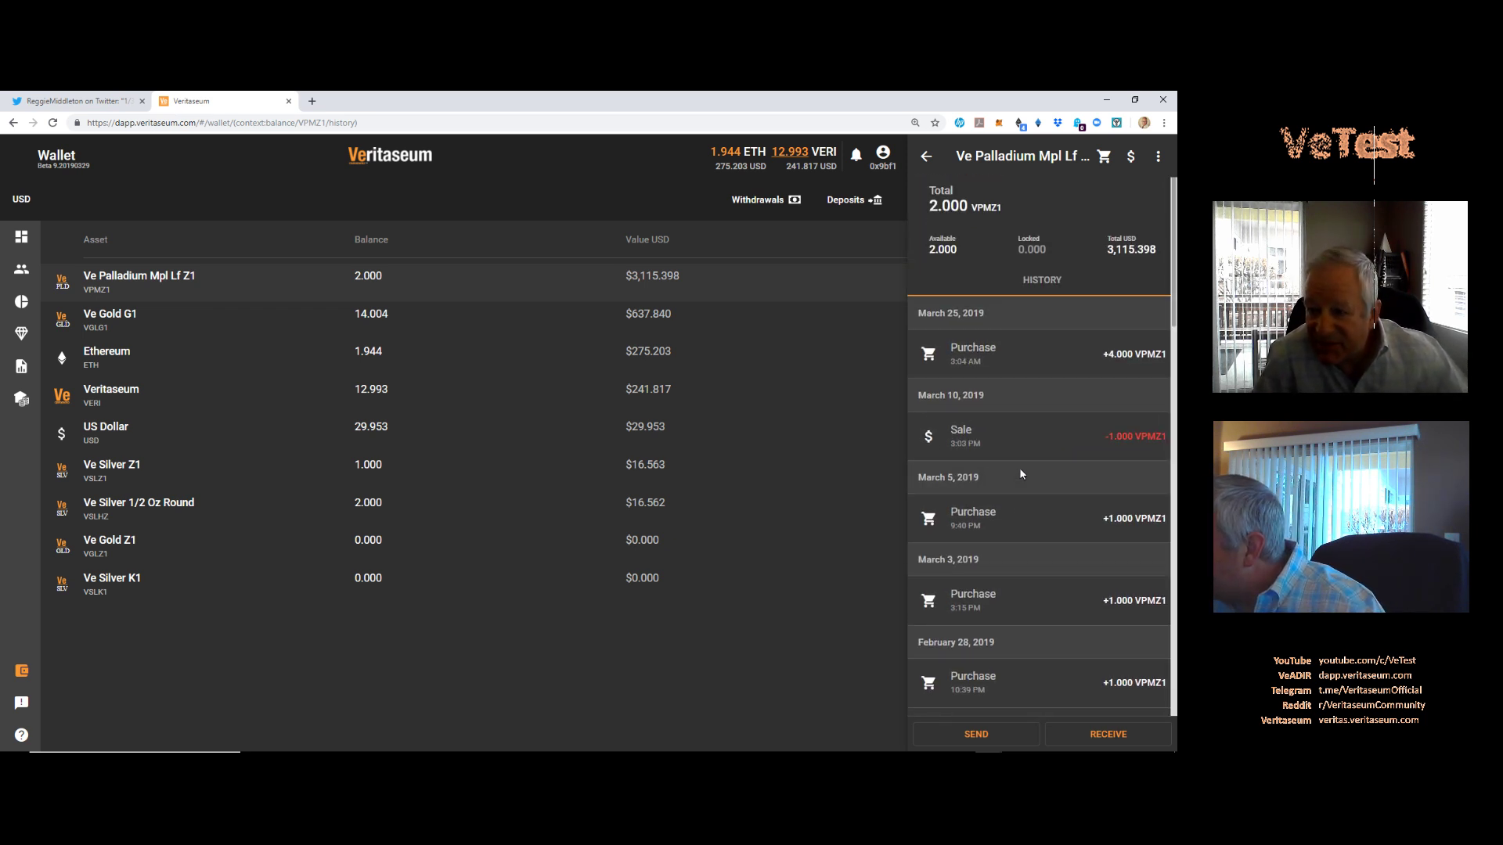
scroll(1020, 474, "down", 4)
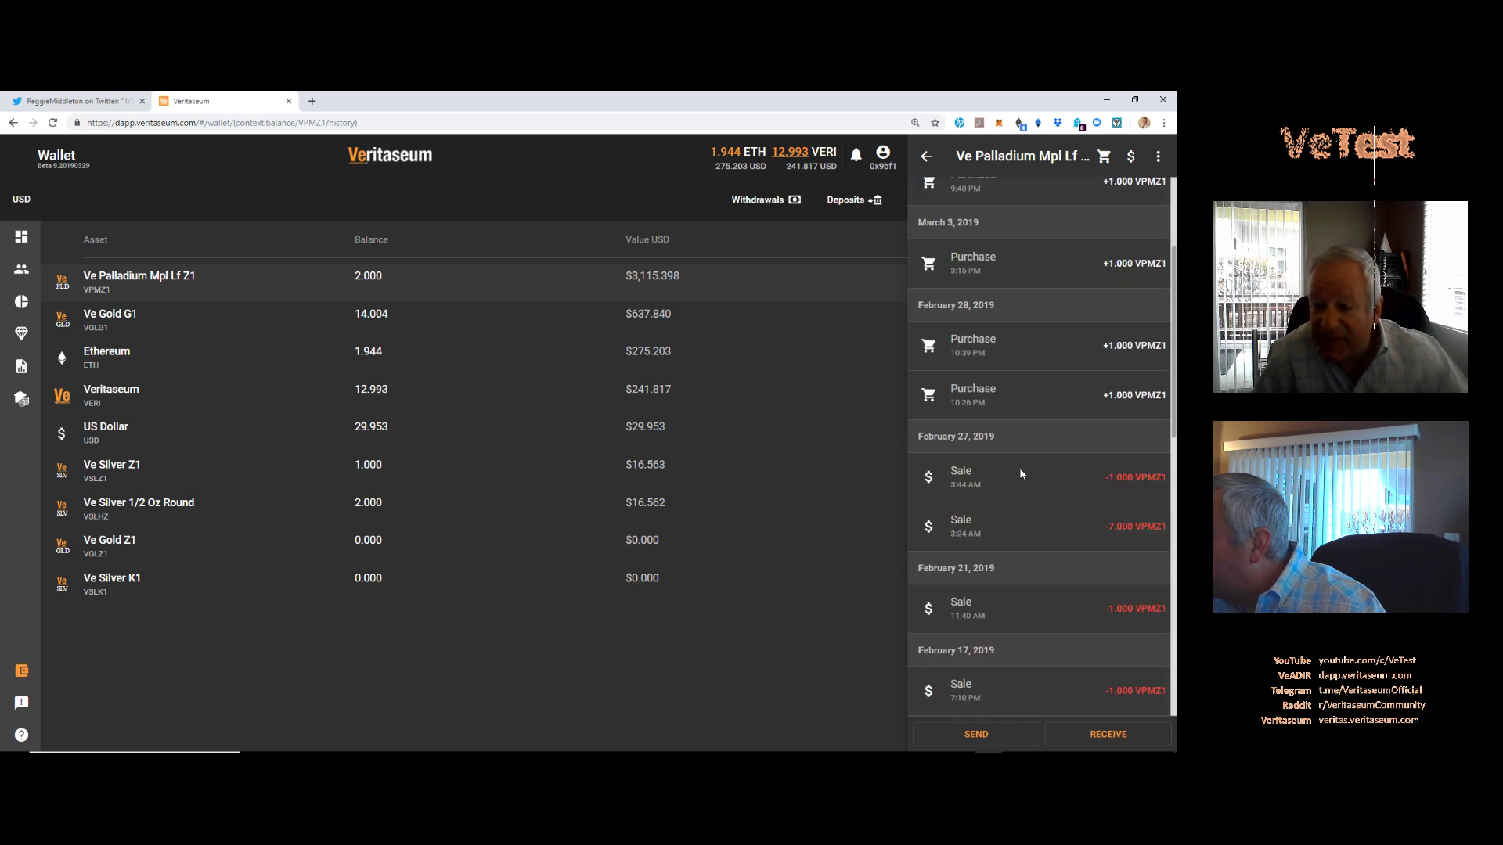
scroll(1020, 473, "down", 6)
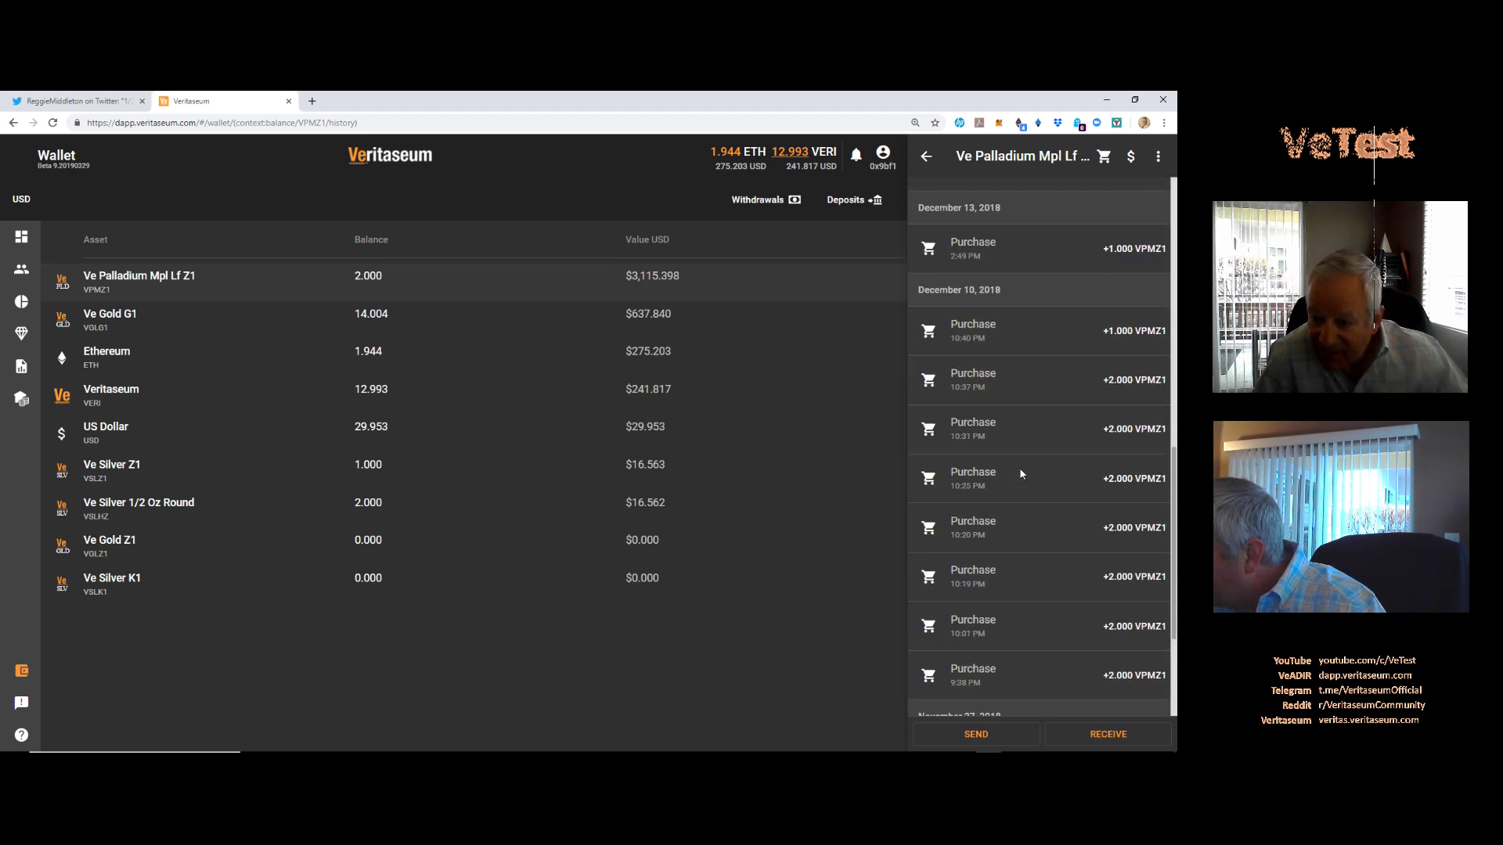
scroll(1020, 473, "down", 3)
scroll(1021, 473, "up", 12)
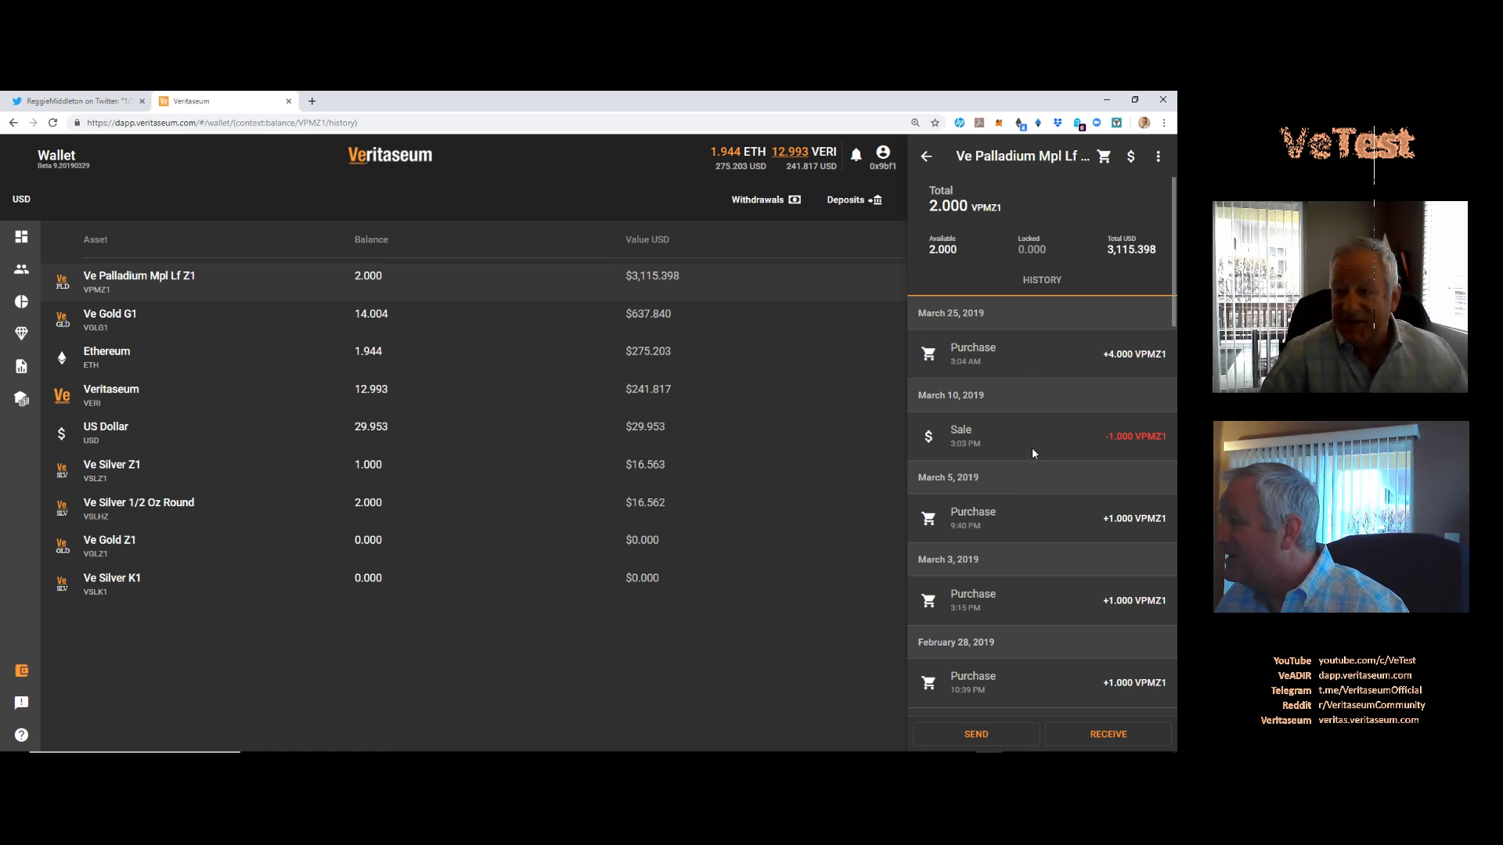
Step: View the purchase form for Ve Palladium Mpl Lf Z1 and cancel it without ordering
left_click(1103, 159)
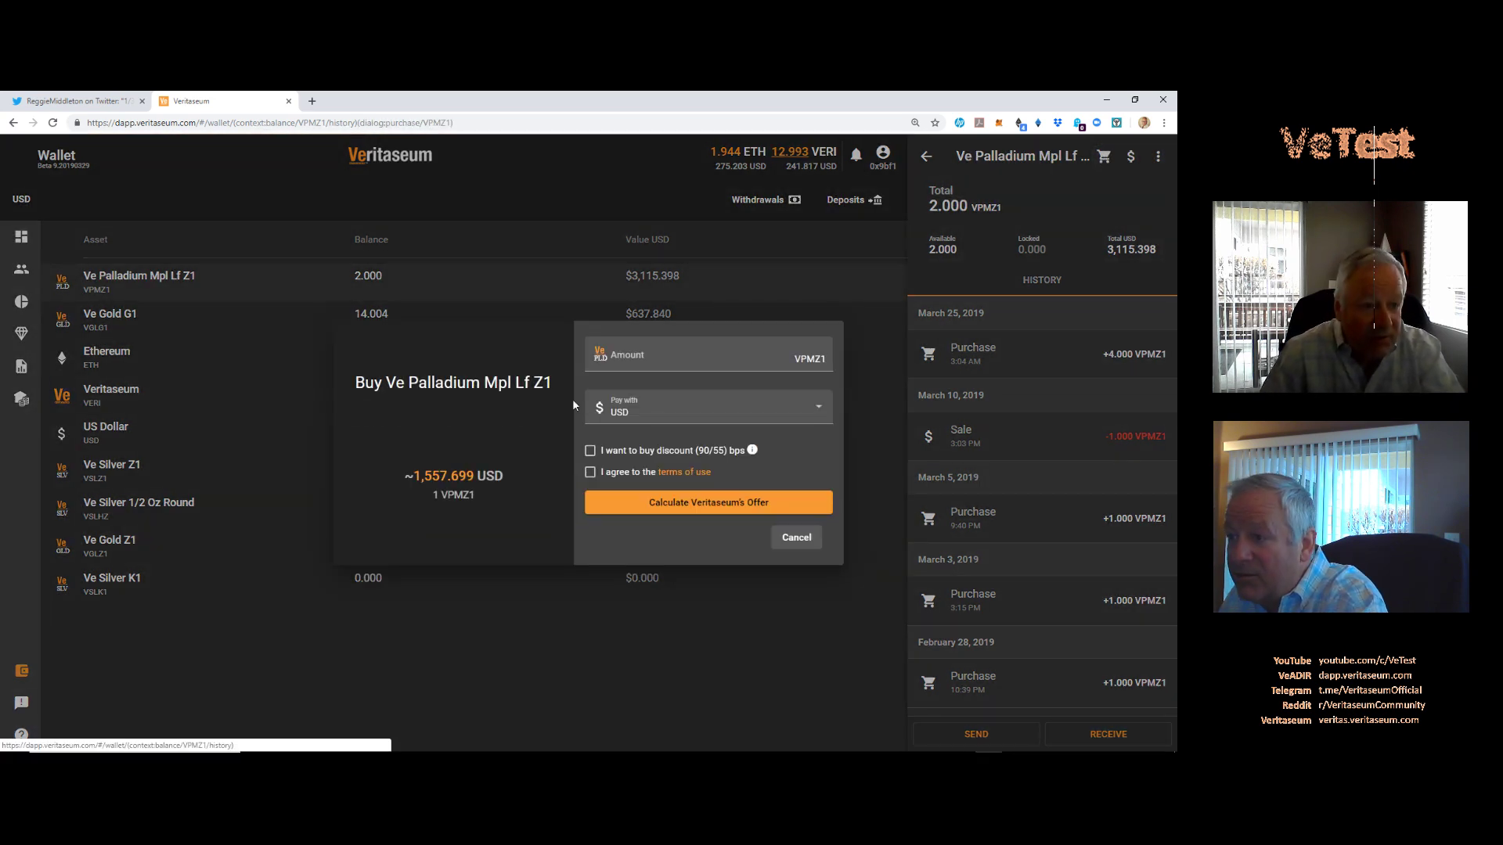
left_click(794, 539)
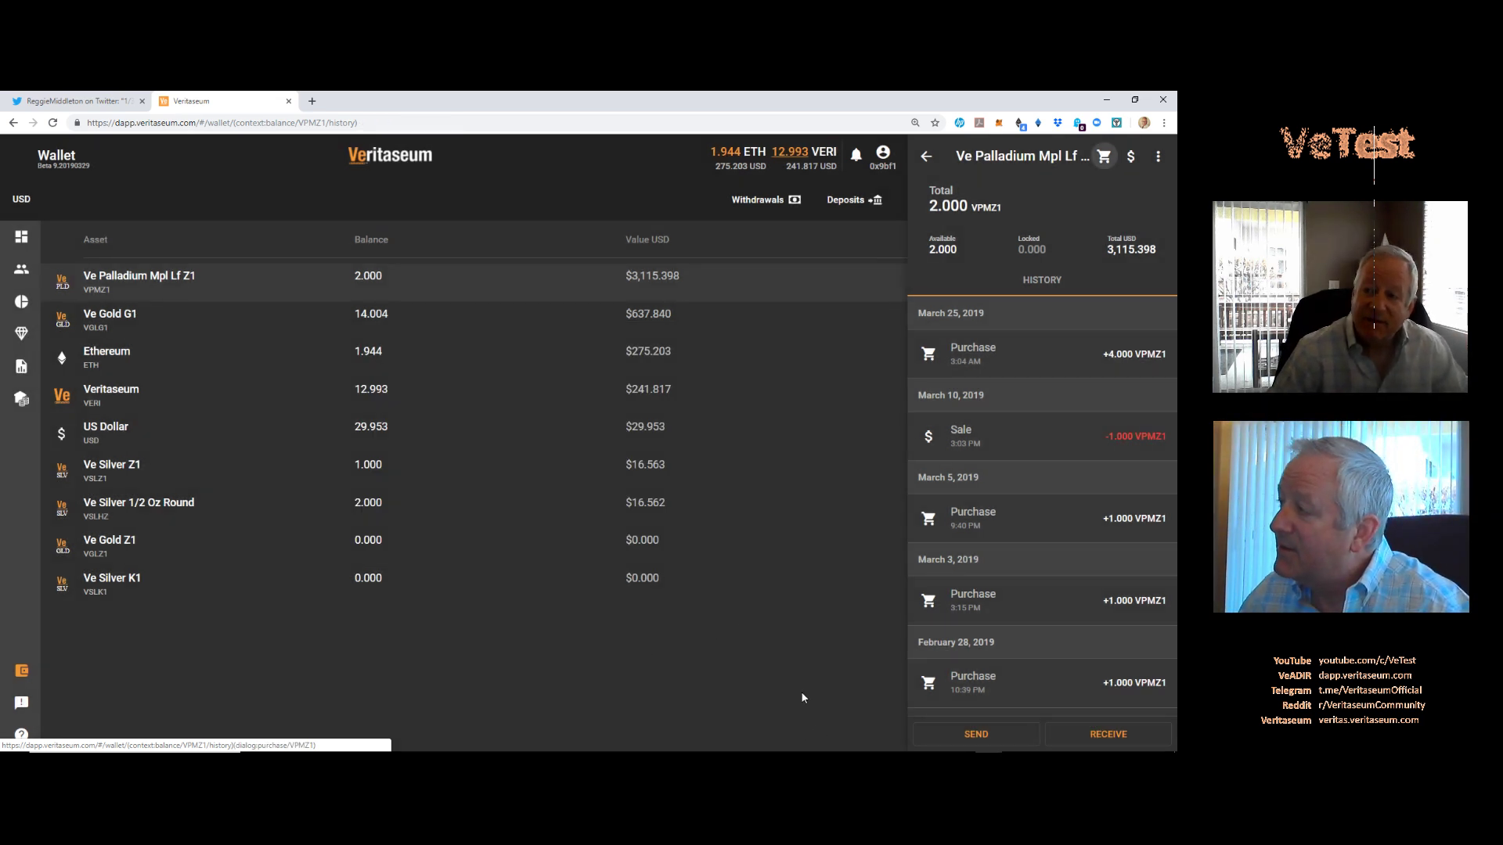
left_click(1105, 159)
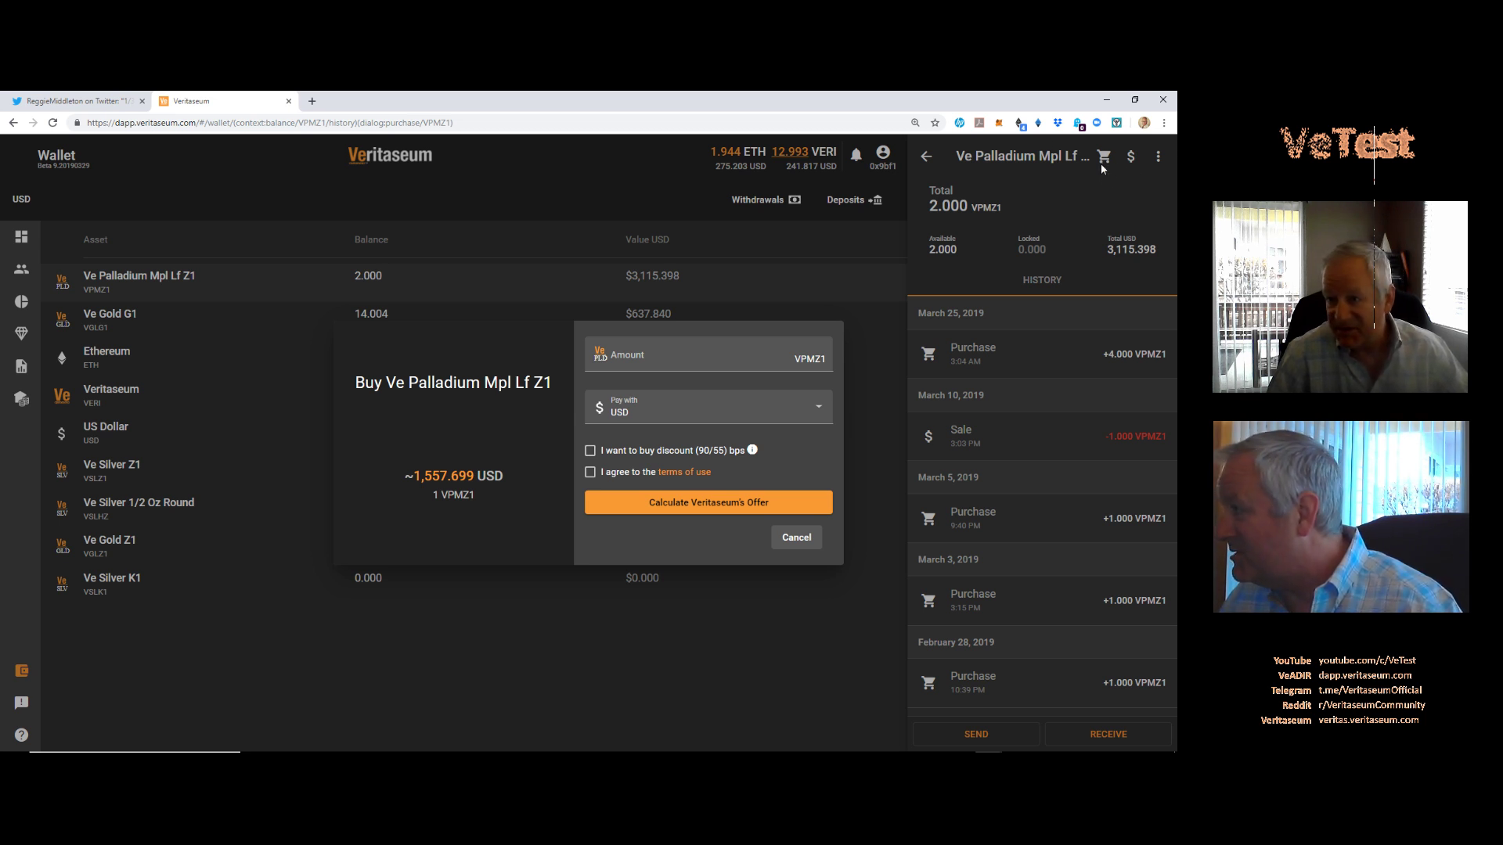
left_click(783, 540)
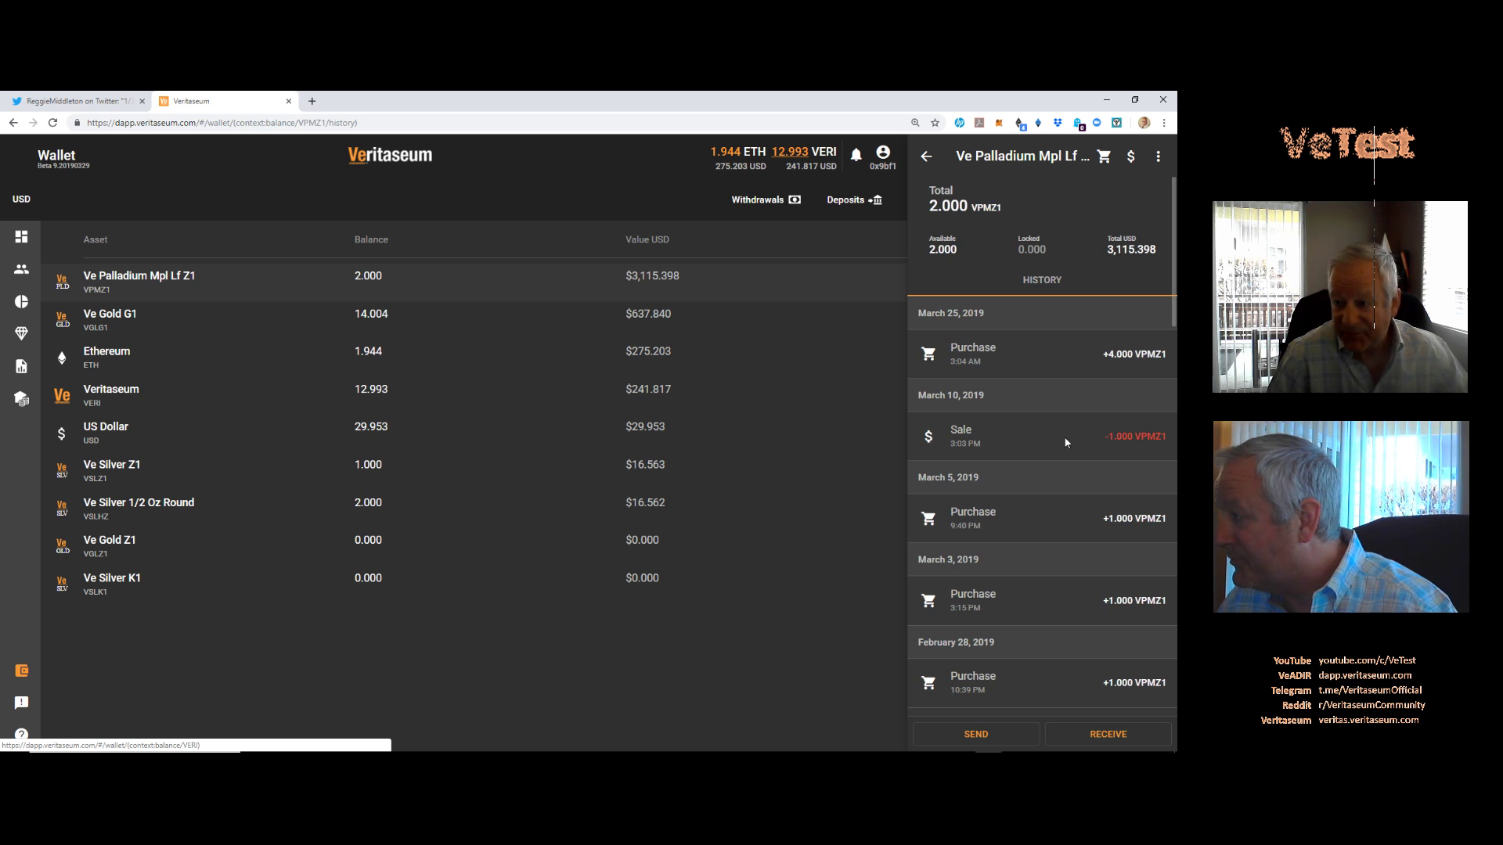
Step: Look over the palladium token's past purchases and sales again, and revisit its buy form without submitting it
scroll(1080, 395, "down", 4)
scroll(1081, 395, "down", 2)
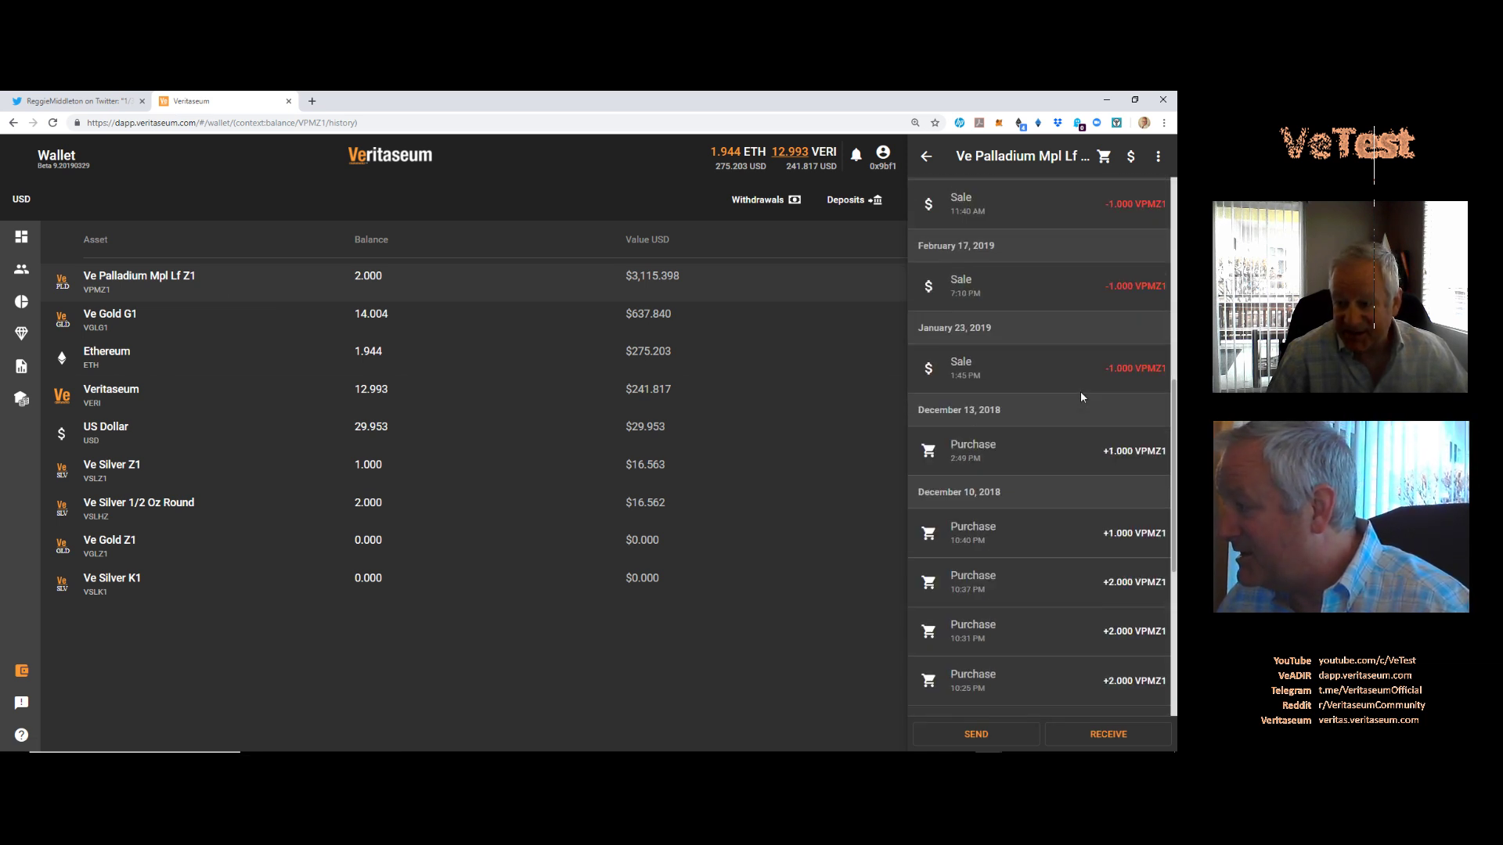
scroll(1081, 395, "up", 10)
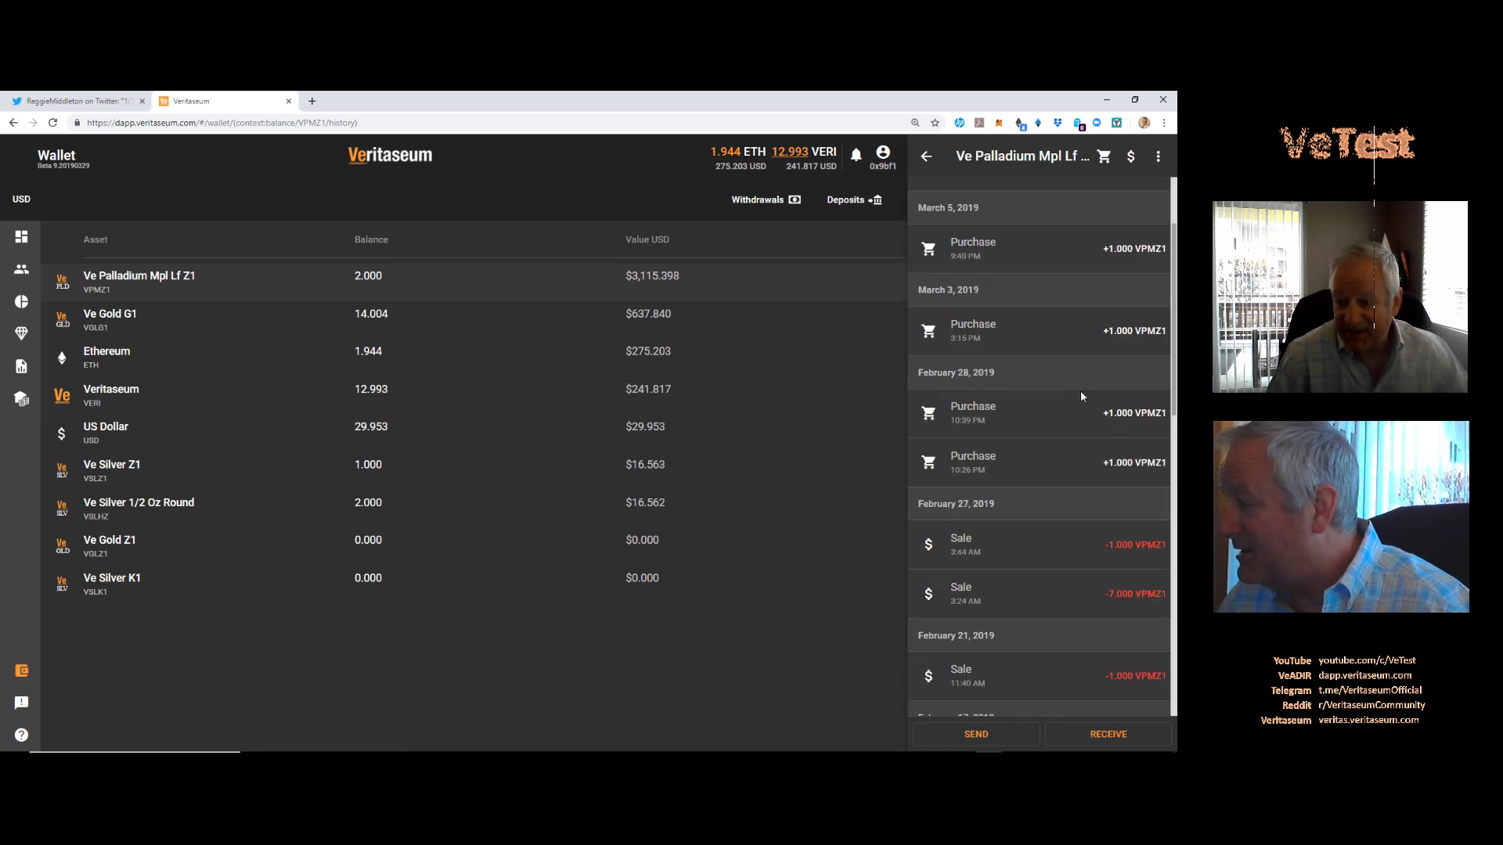
left_click(1104, 157)
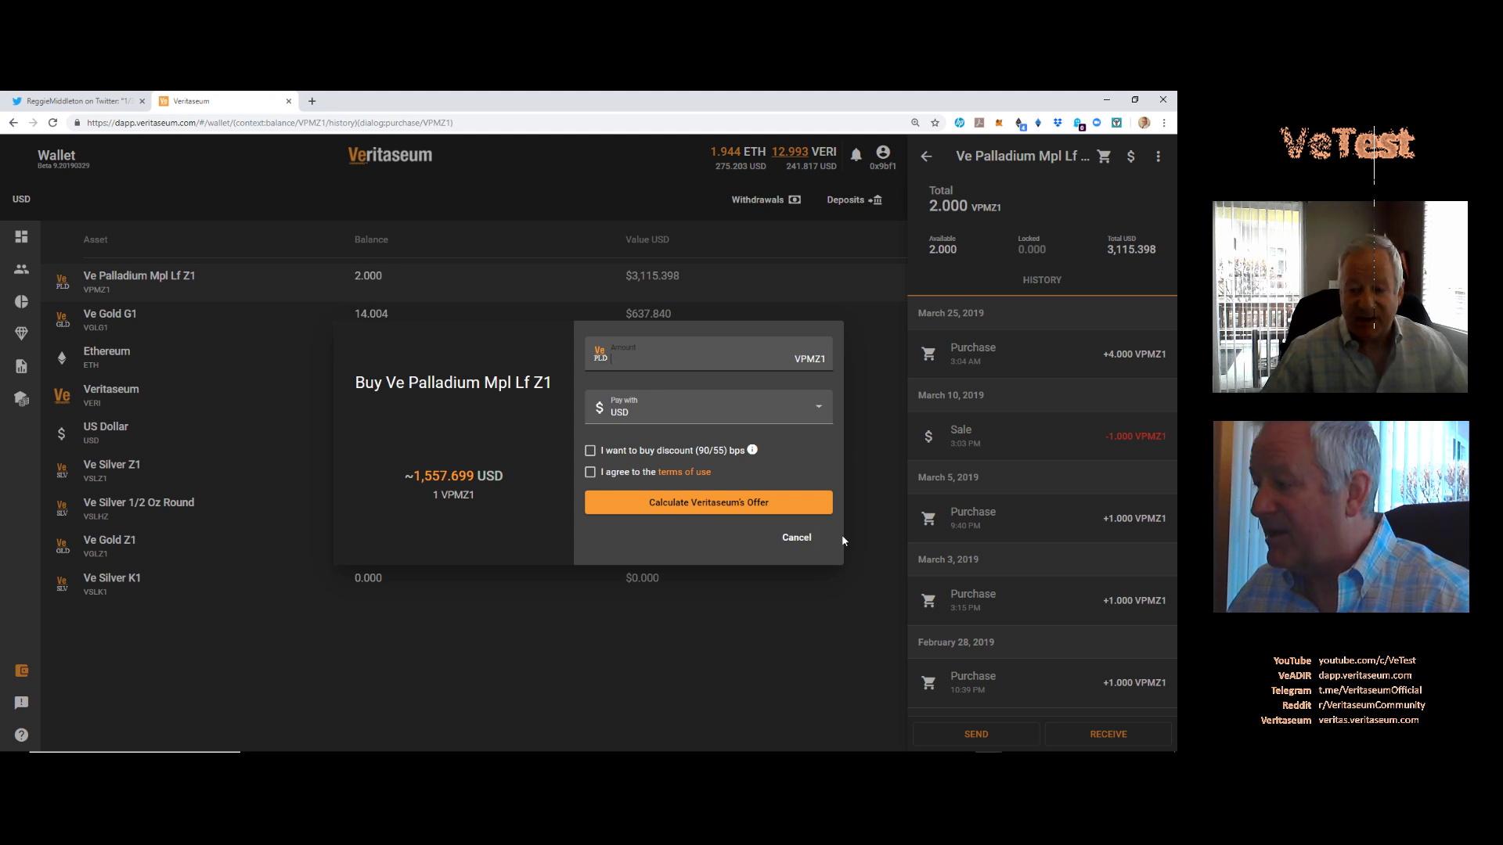
left_click(795, 537)
Step: Review the sell form and the redeem and enable options for Ve Palladium Mpl Lf Z1, leaving without using them
mouse_move(28, 343)
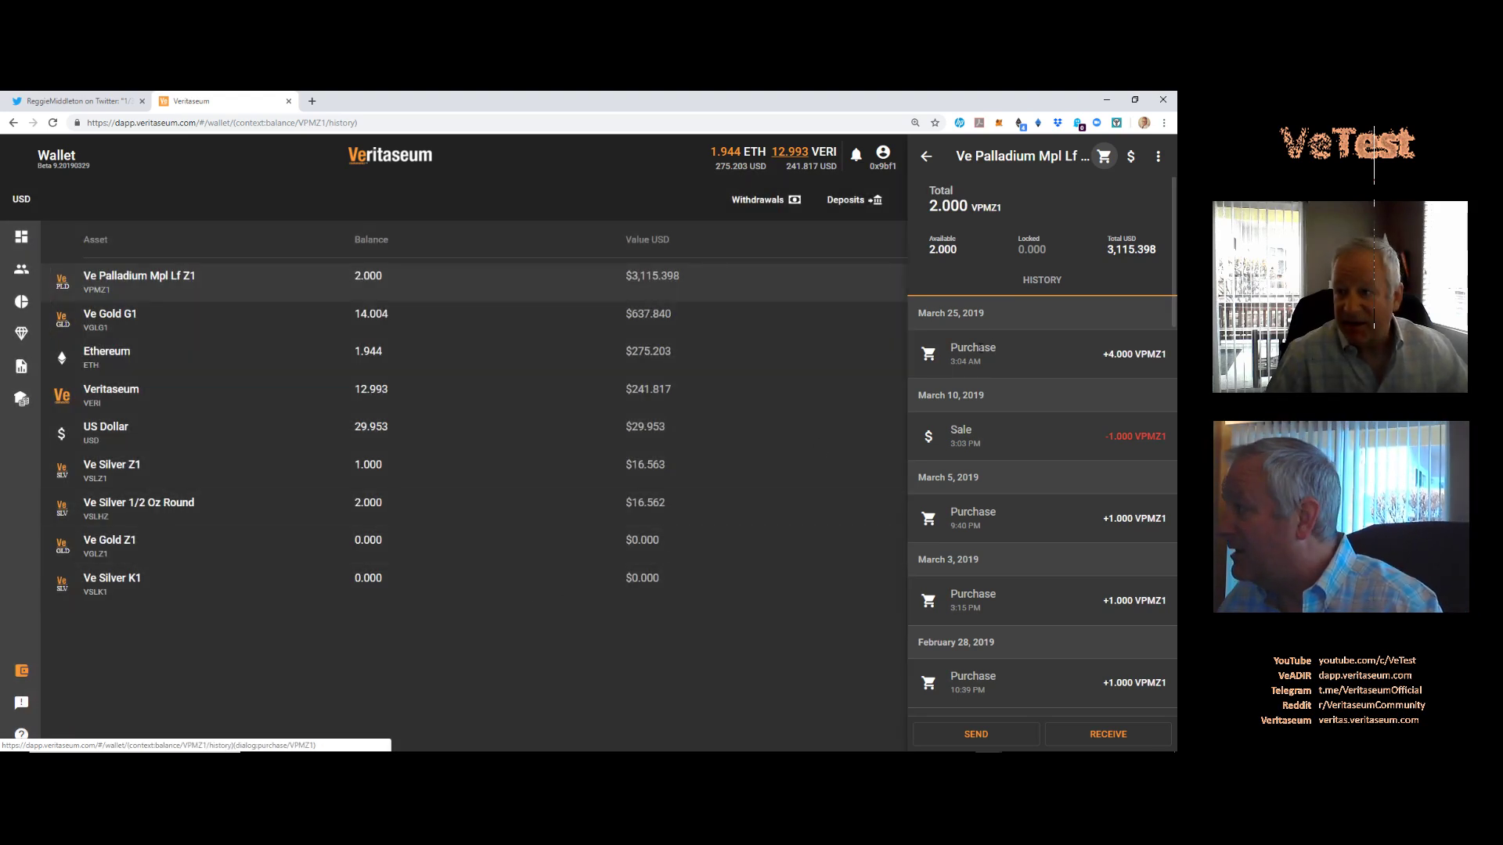
left_click(1133, 159)
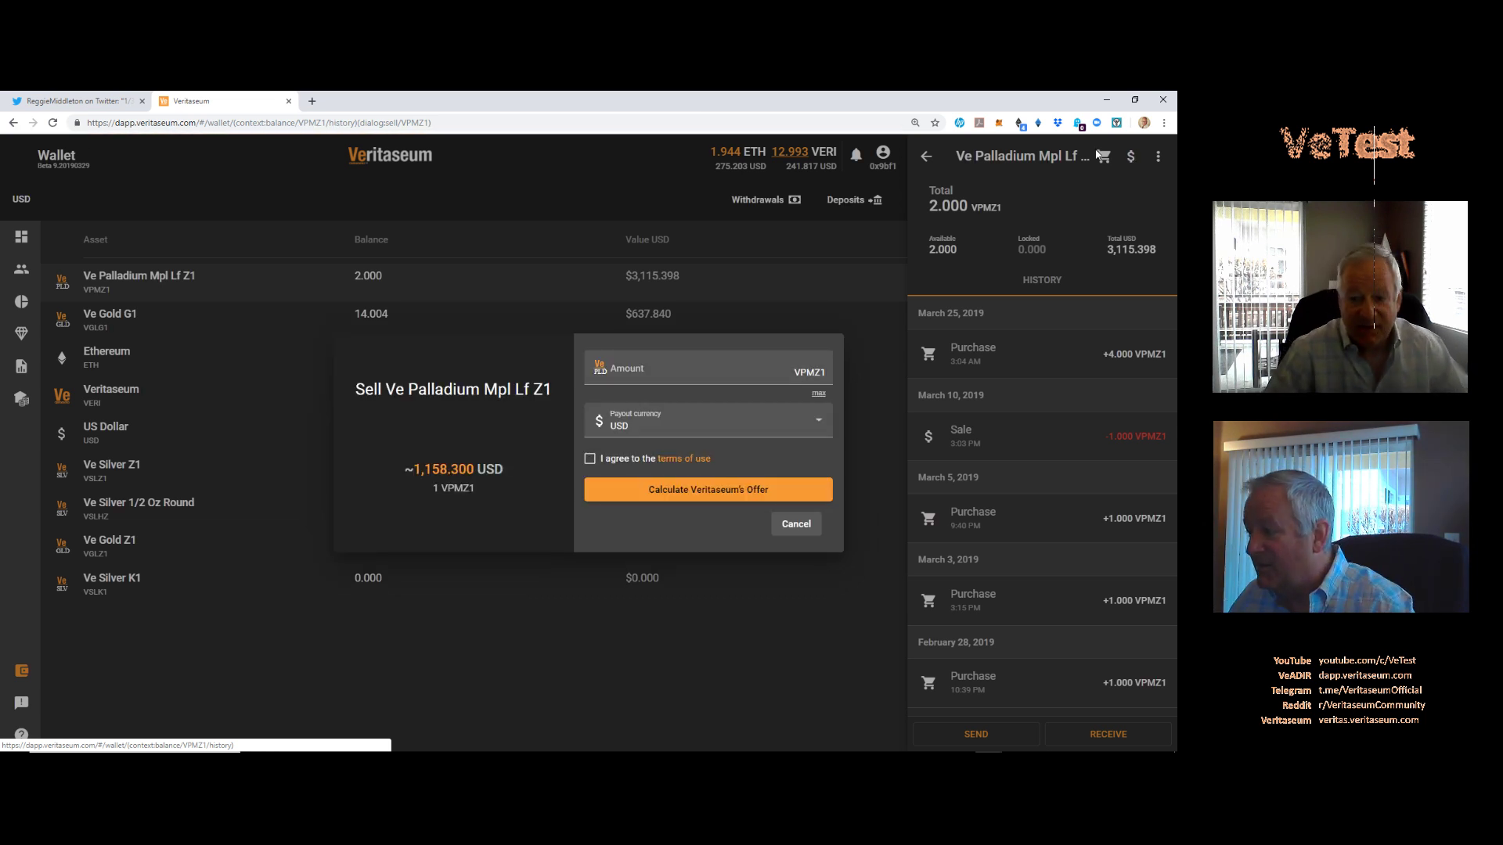
left_click(796, 523)
left_click(1159, 159)
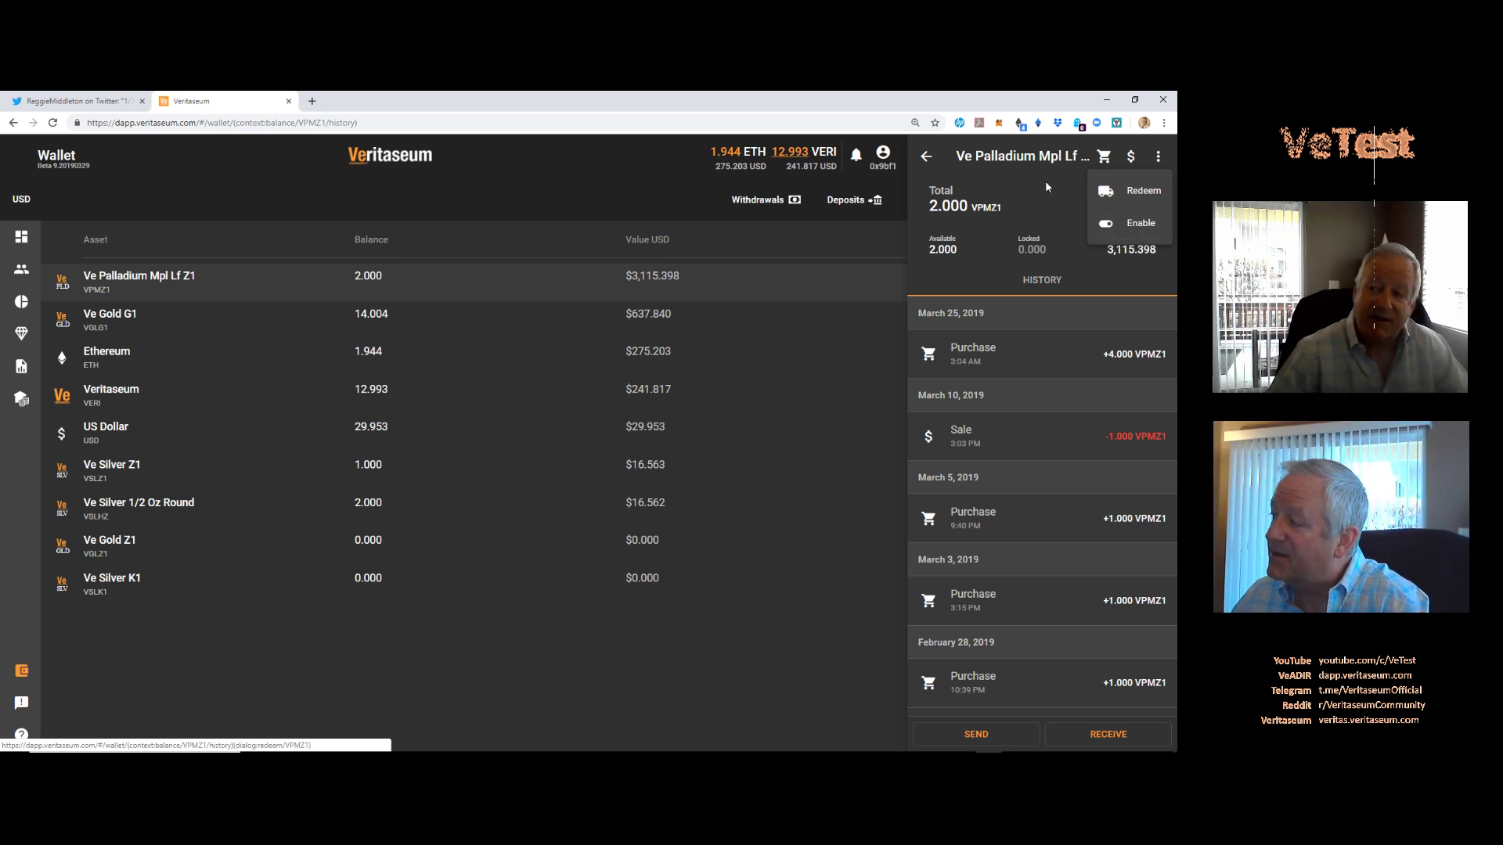
left_click(675, 660)
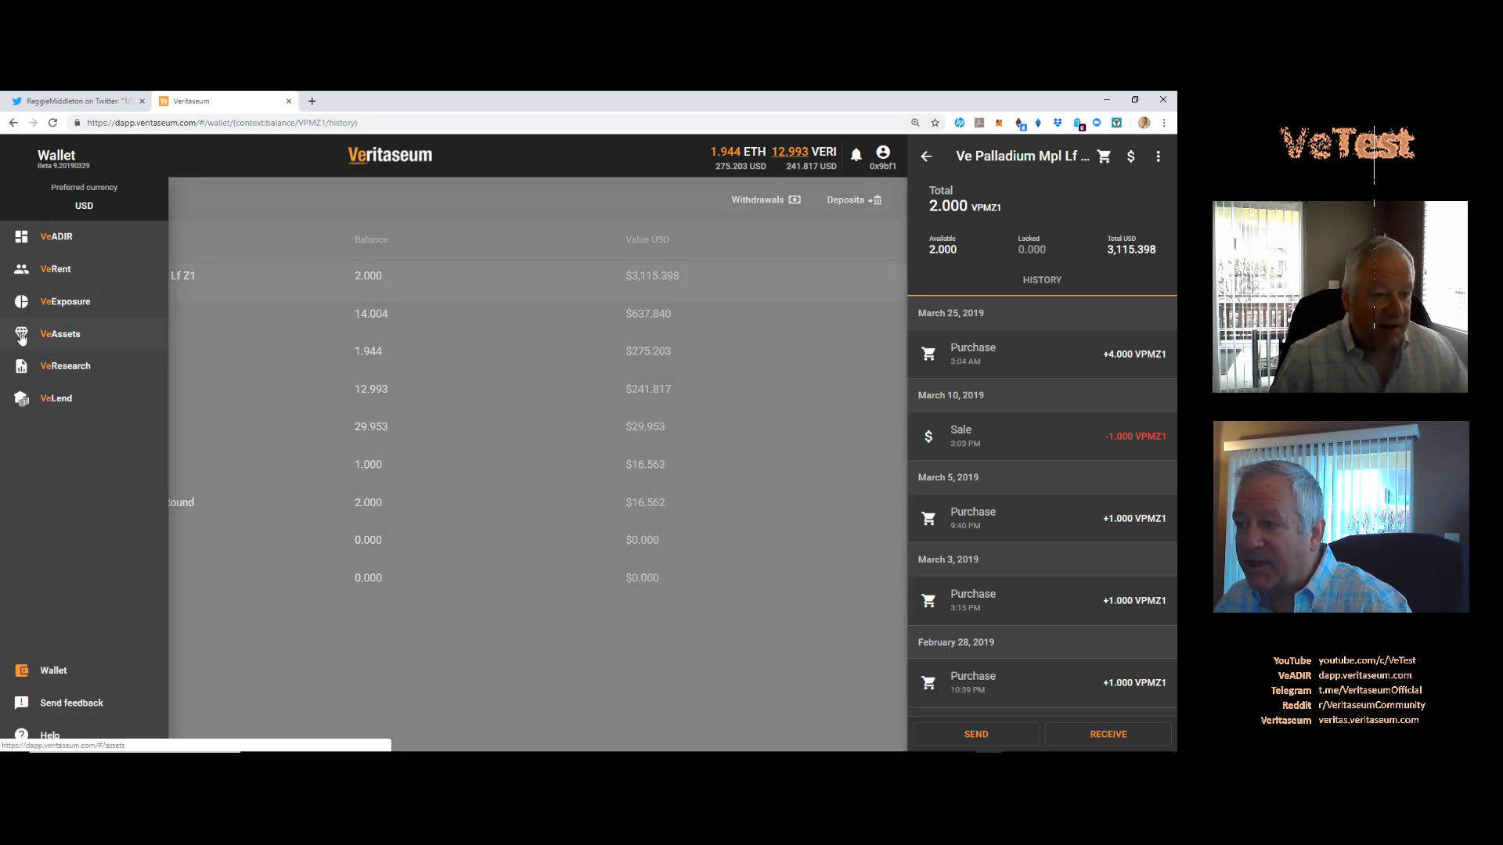
Step: Check the new VSLHZ order's status in the asset purchase orders and return to the wallet
left_click(22, 335)
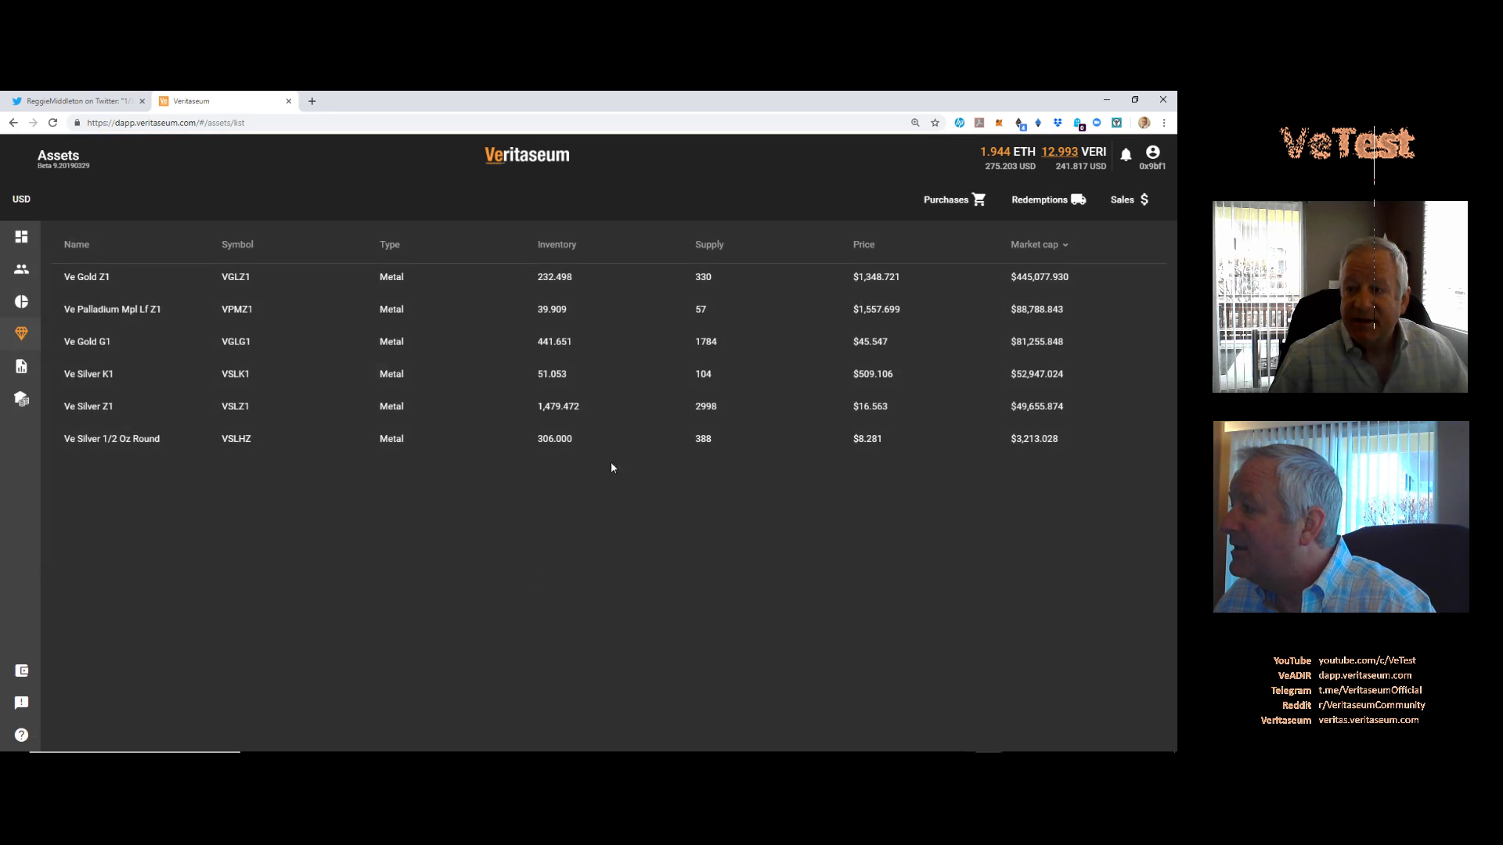
left_click(948, 200)
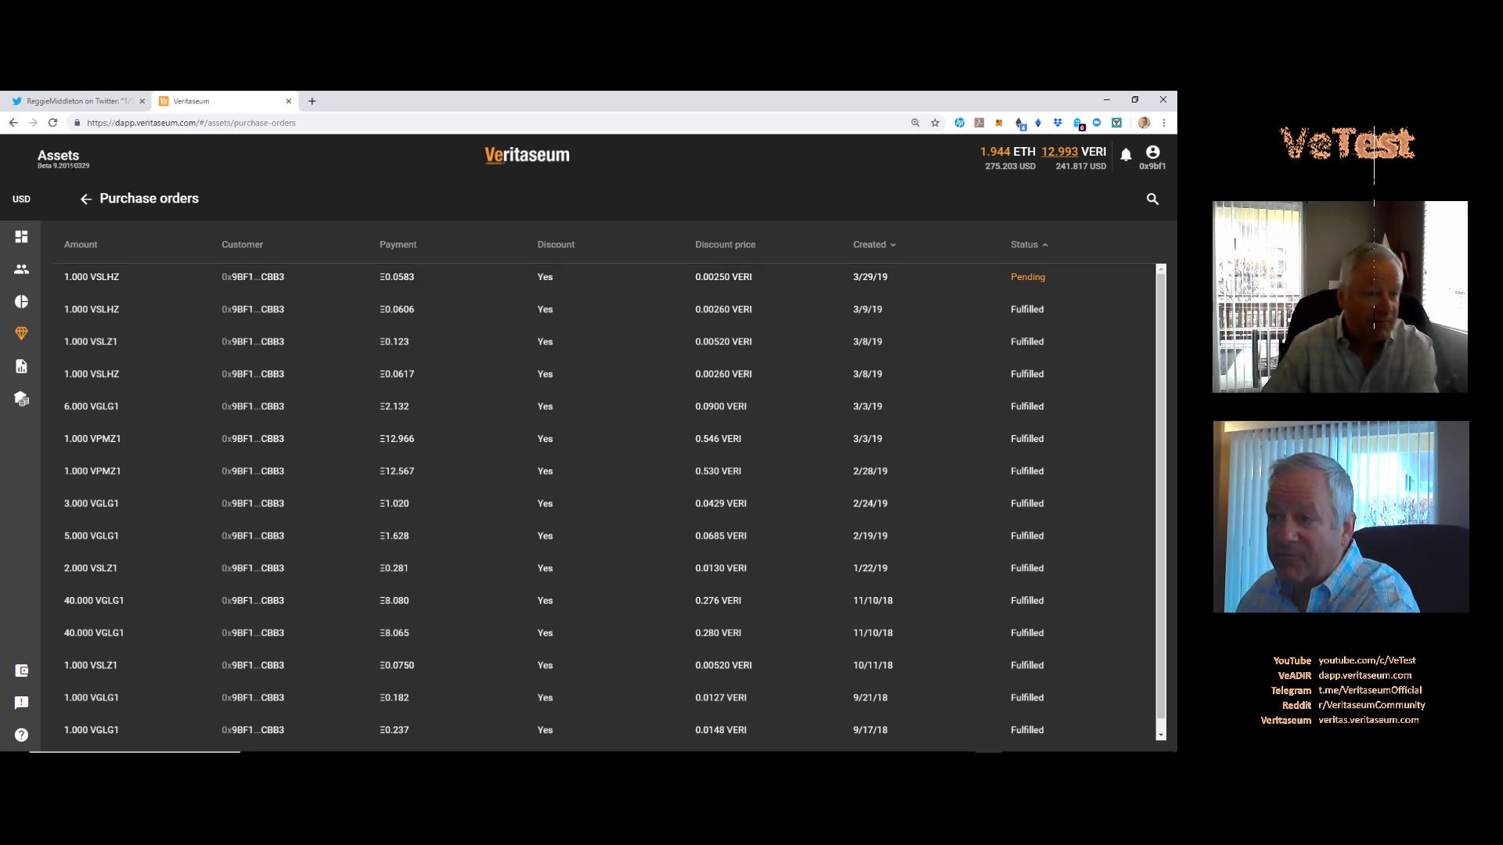
mouse_move(23, 488)
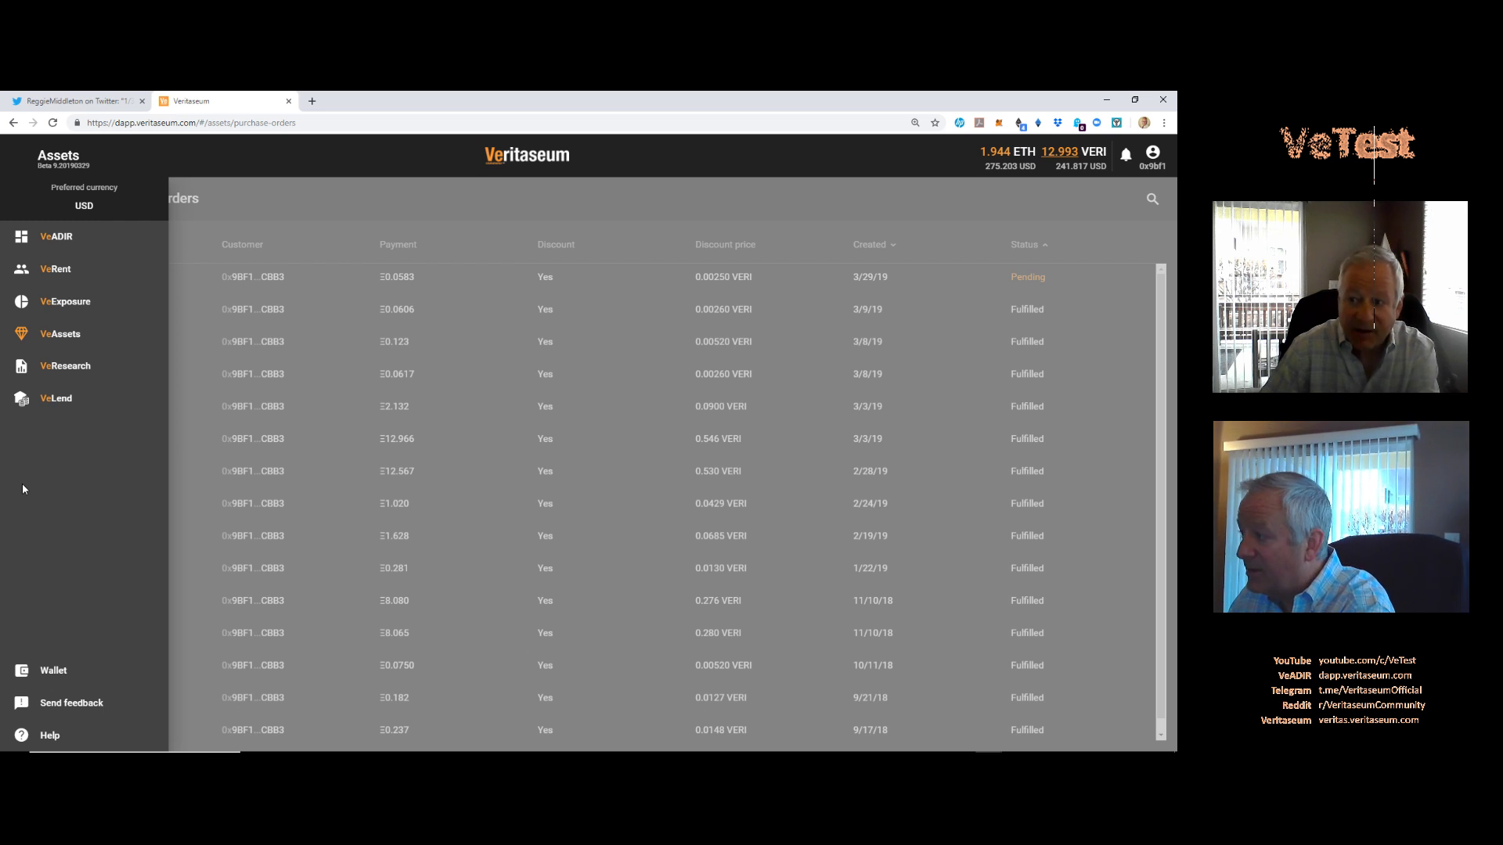
left_click(58, 674)
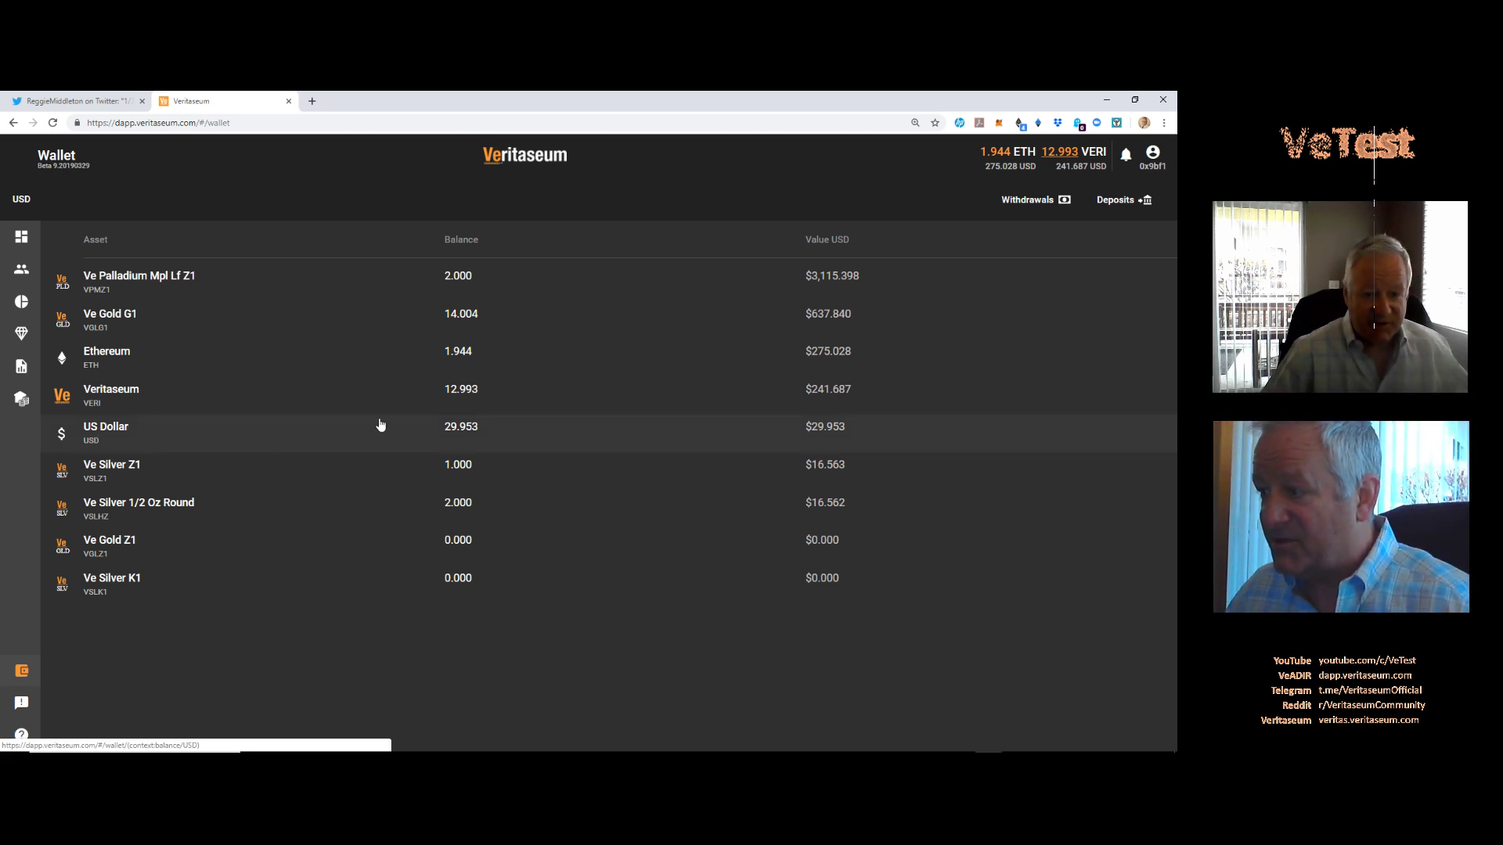
Step: Open the US Dollar balance and start a USD withdrawal using the ACH (USA only) method
left_click(334, 431)
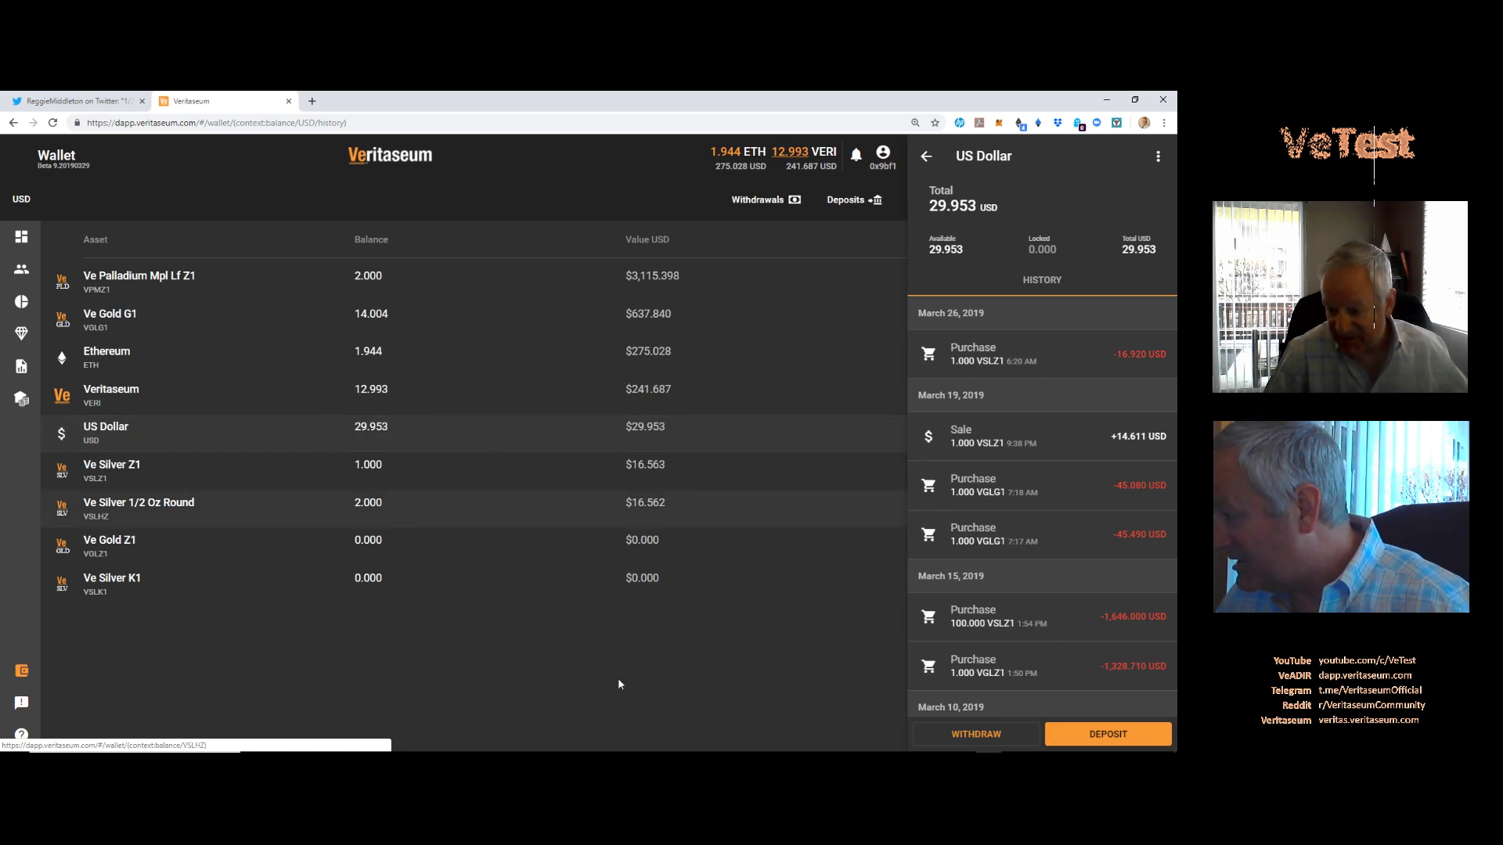
left_click(983, 734)
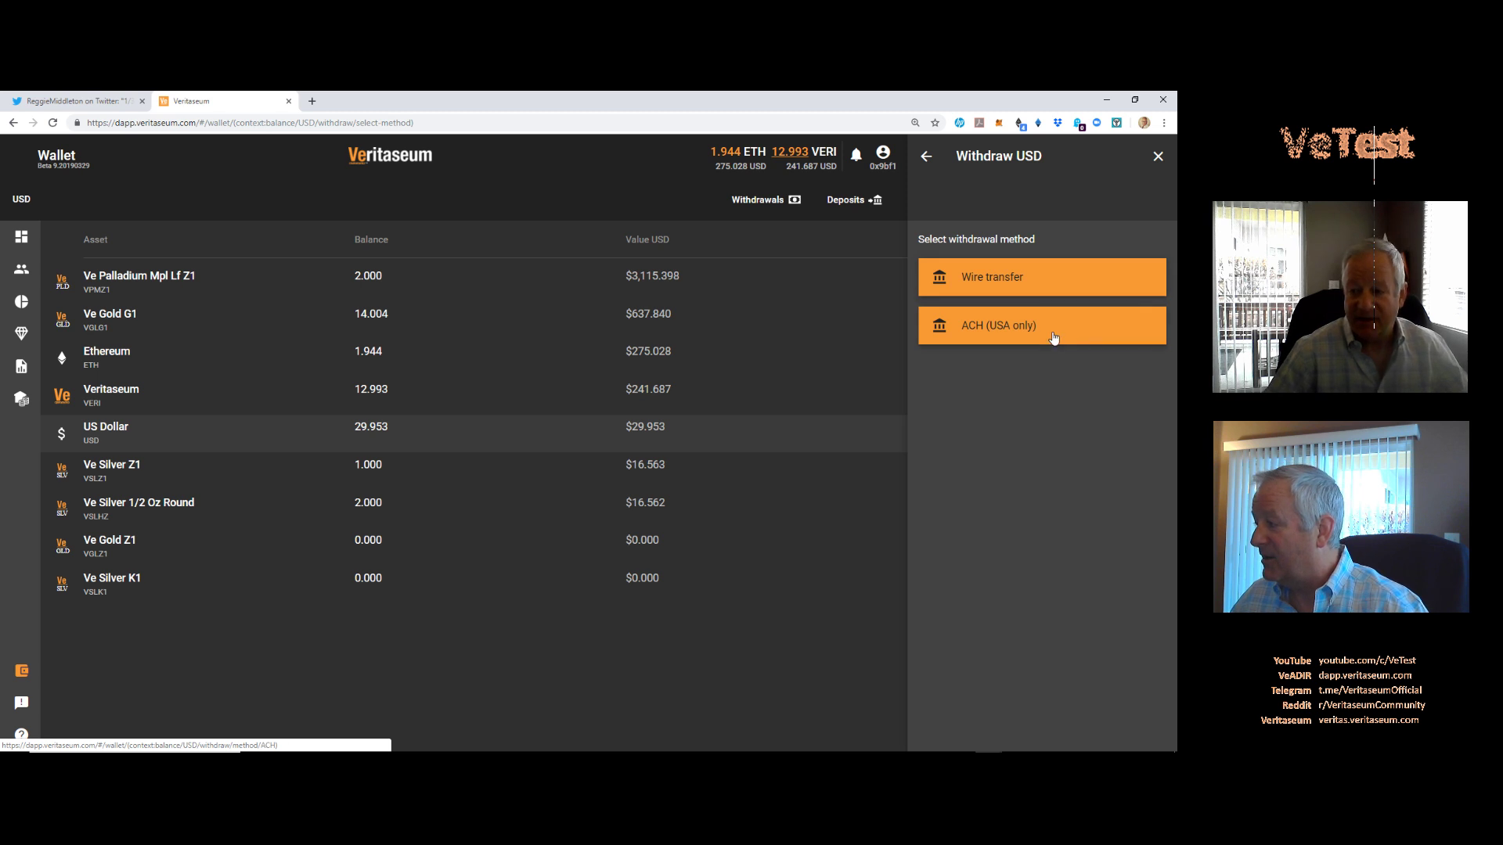
left_click(968, 335)
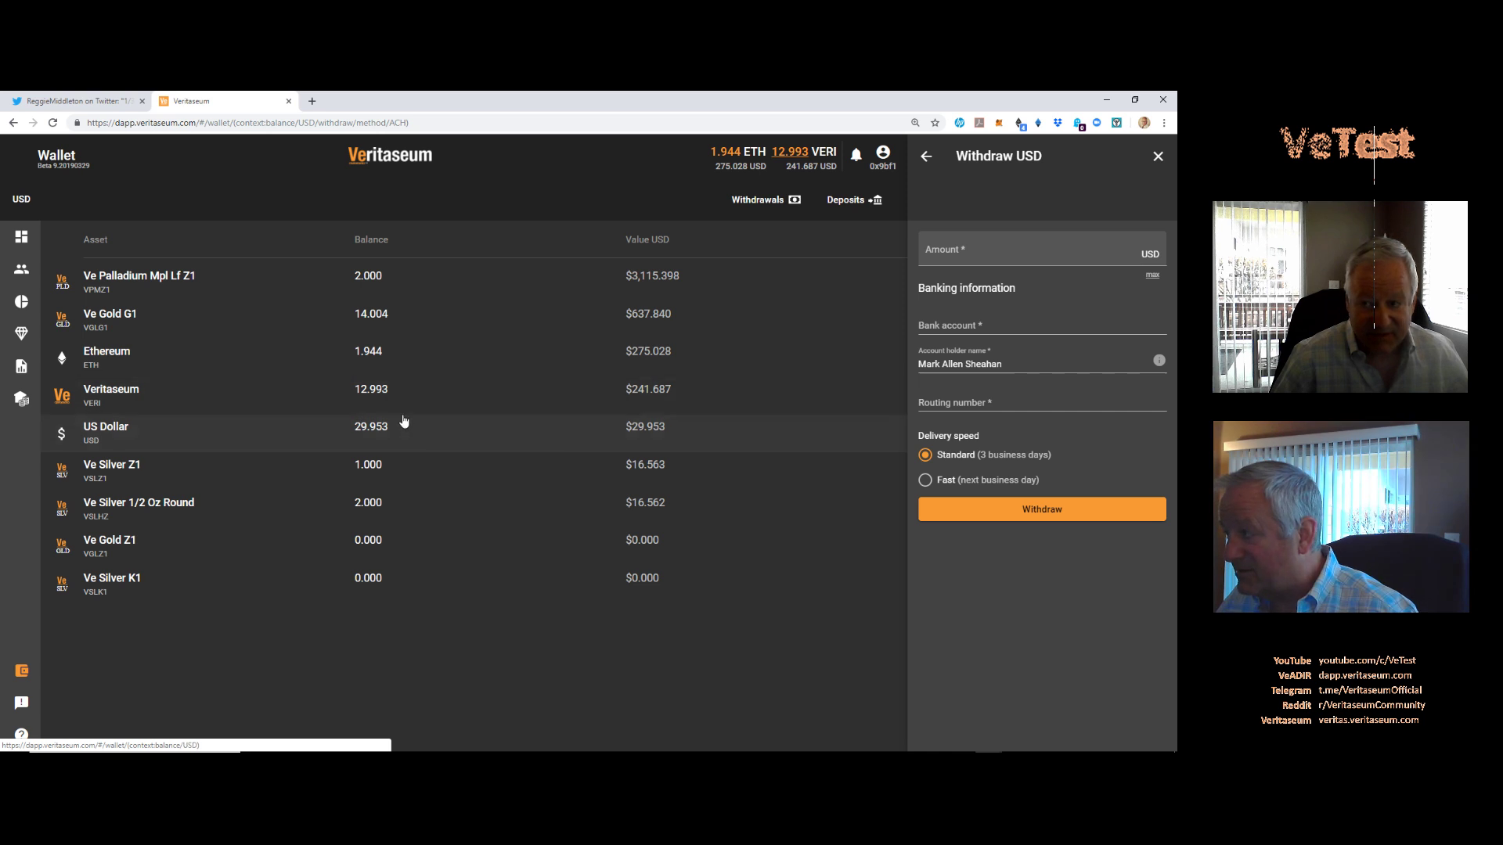
Step: Set the withdrawal to the maximum amount of 29.95 USD with Fast (next business day) delivery, leaving the bank account and routing number blank
left_click(1005, 256)
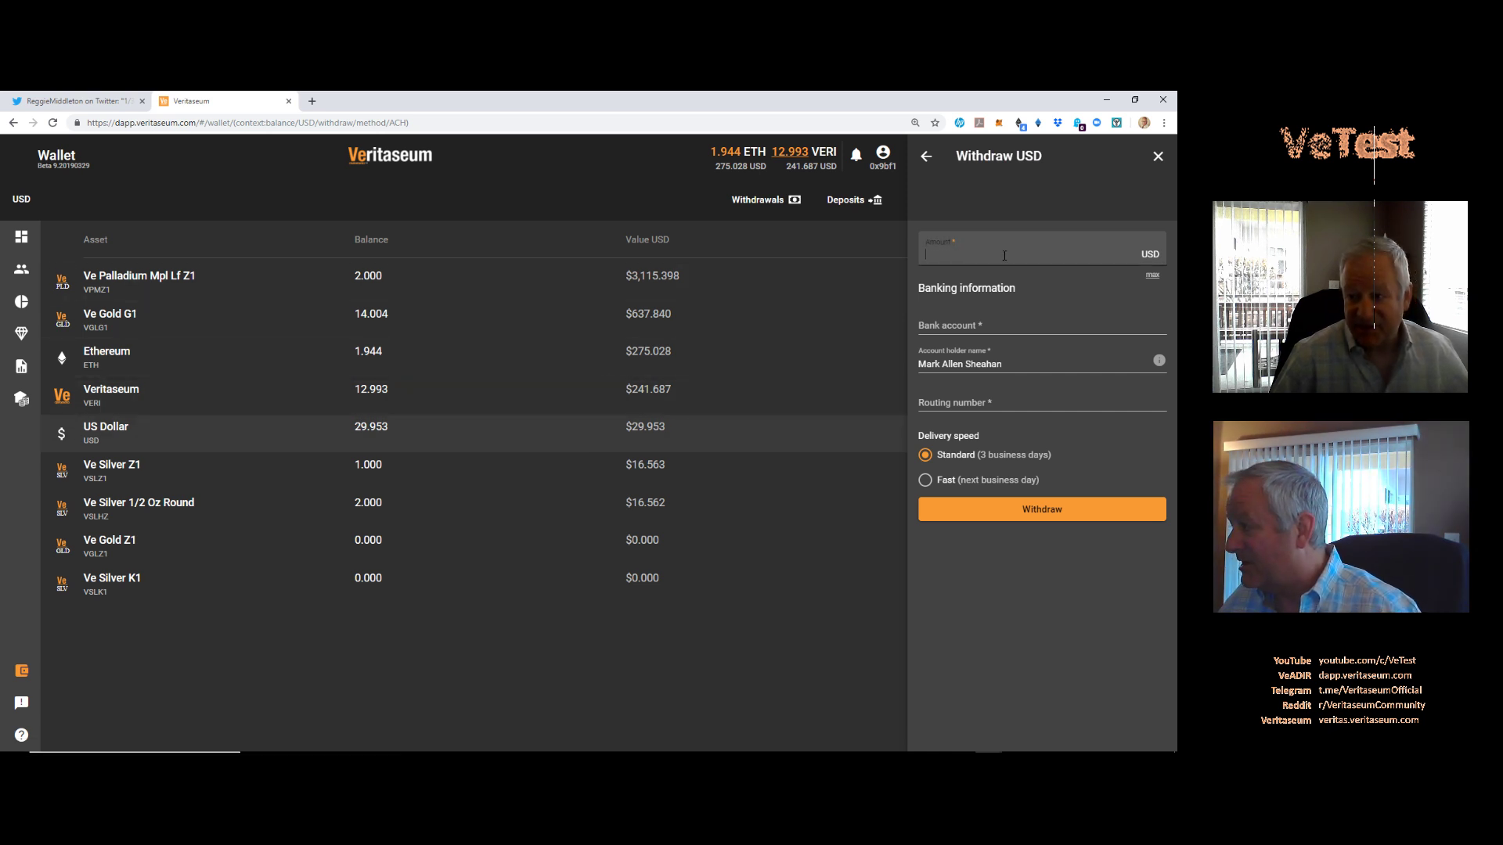
left_click(1153, 279)
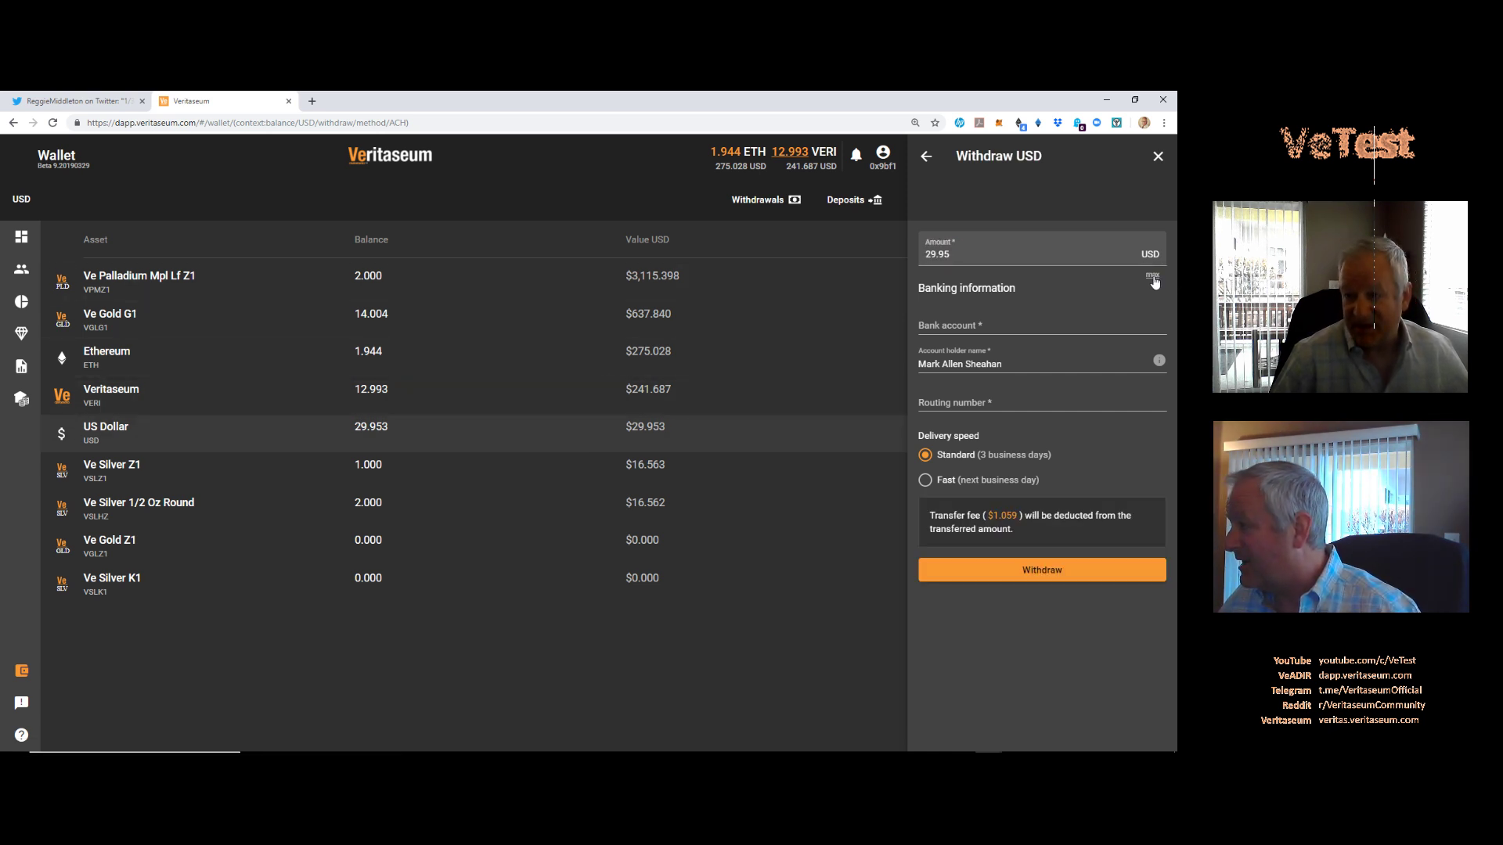
left_click(939, 256)
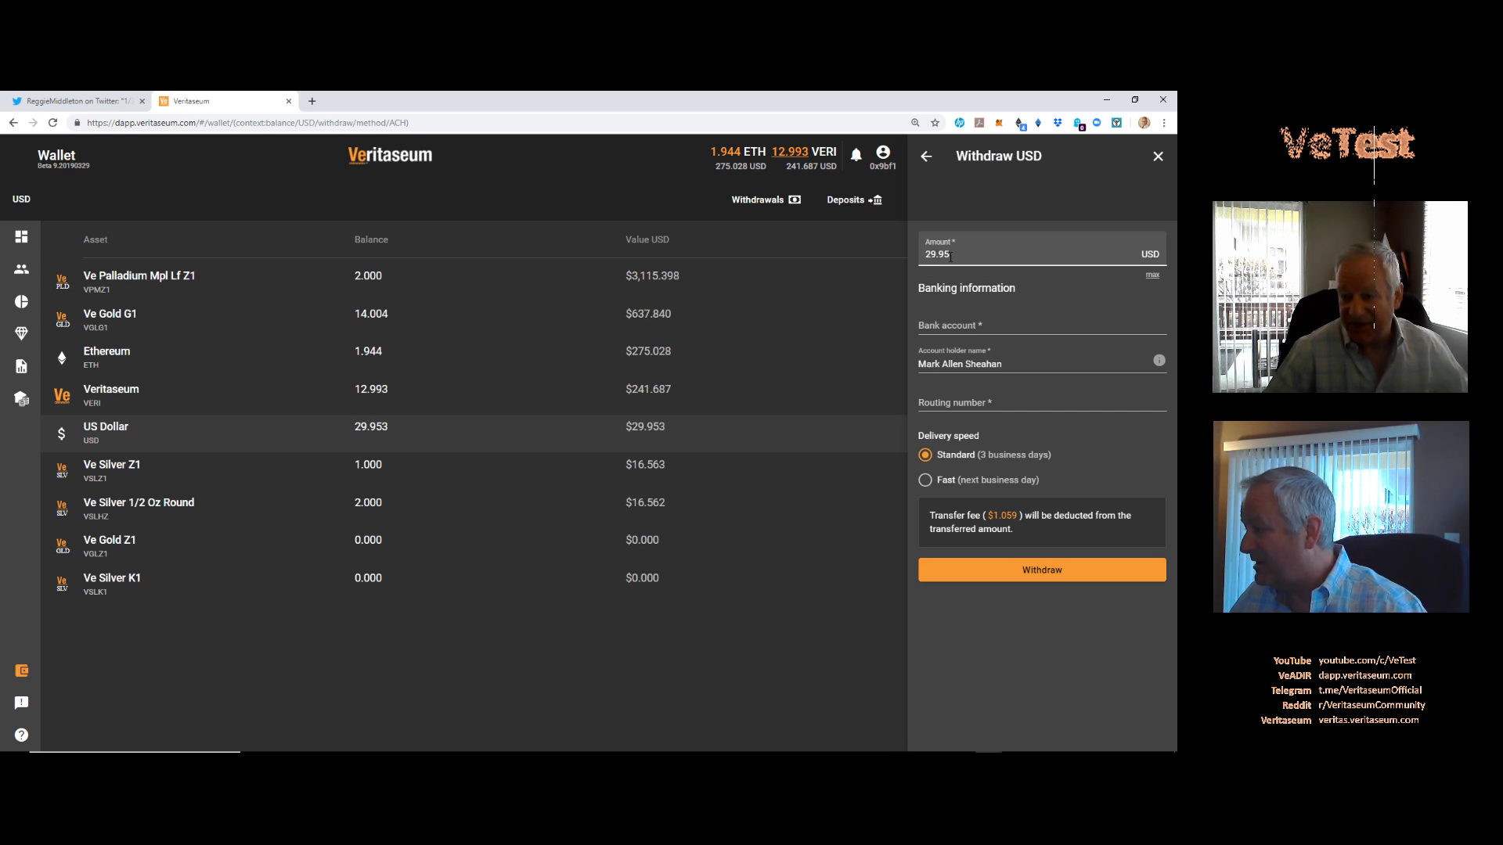
left_click(961, 325)
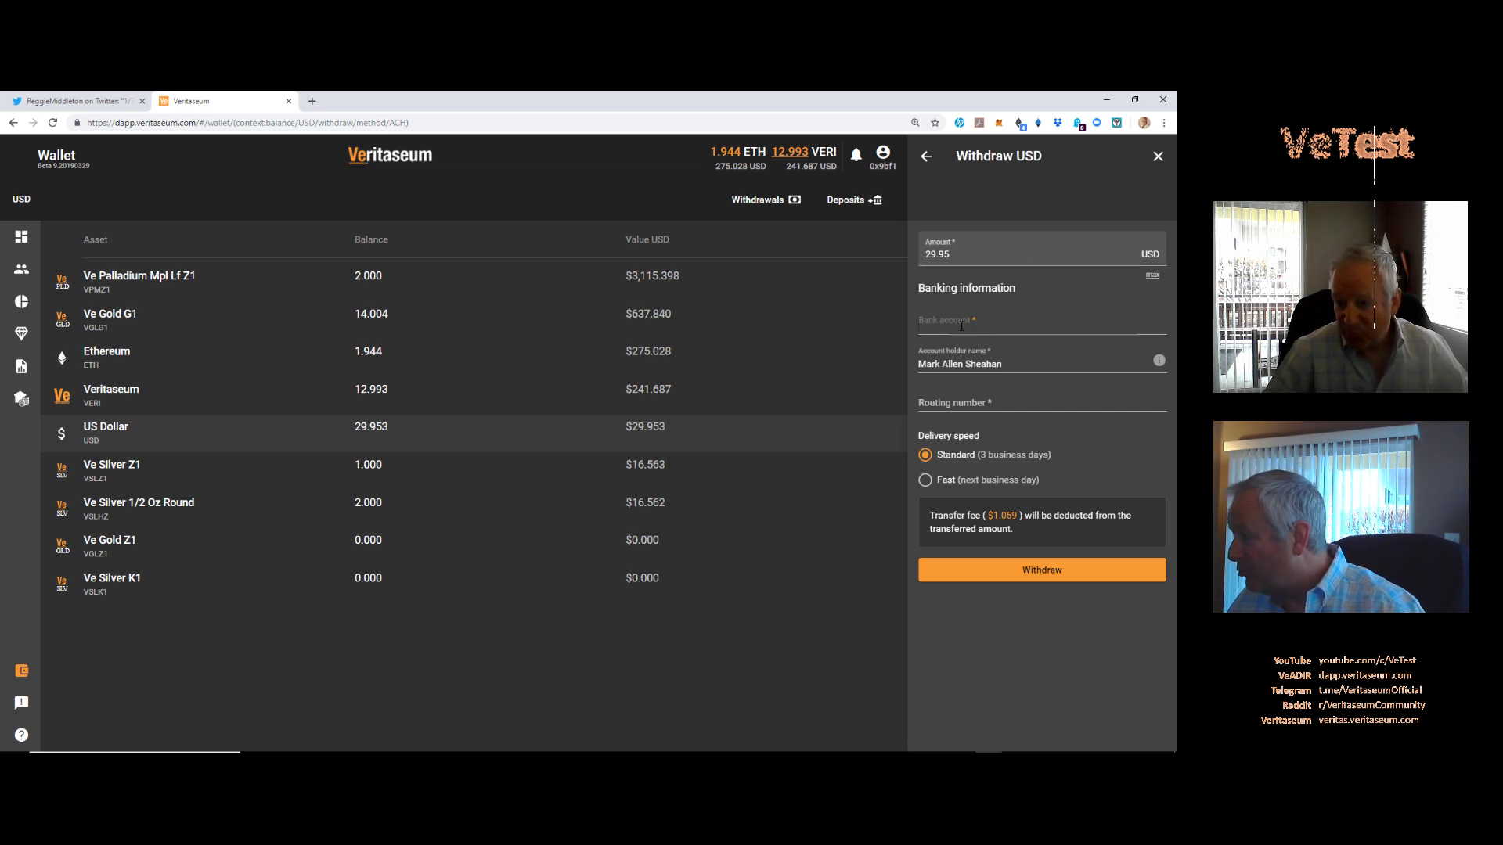
left_click(968, 403)
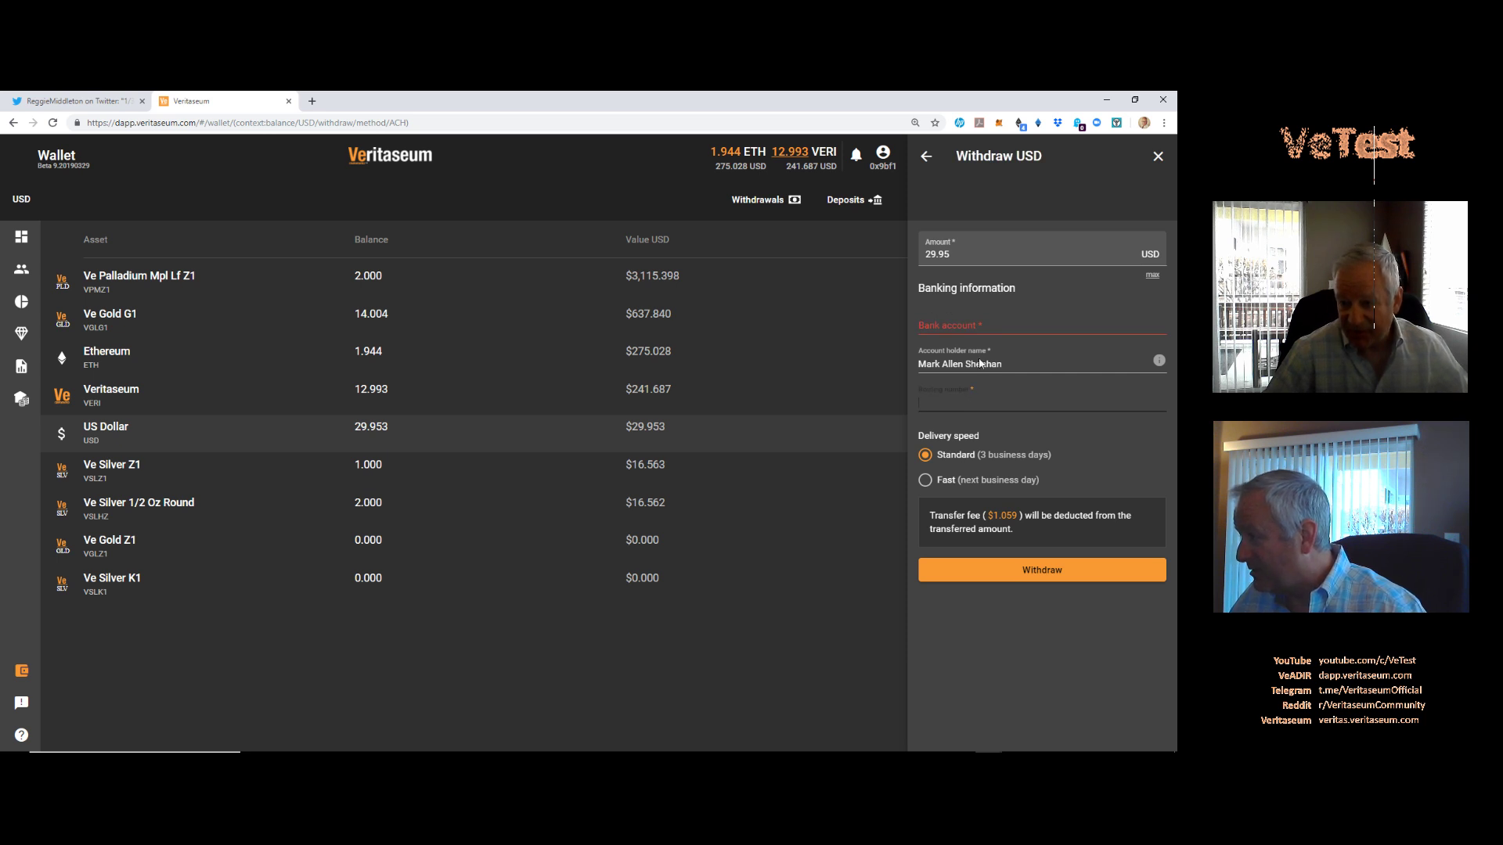
left_click(927, 483)
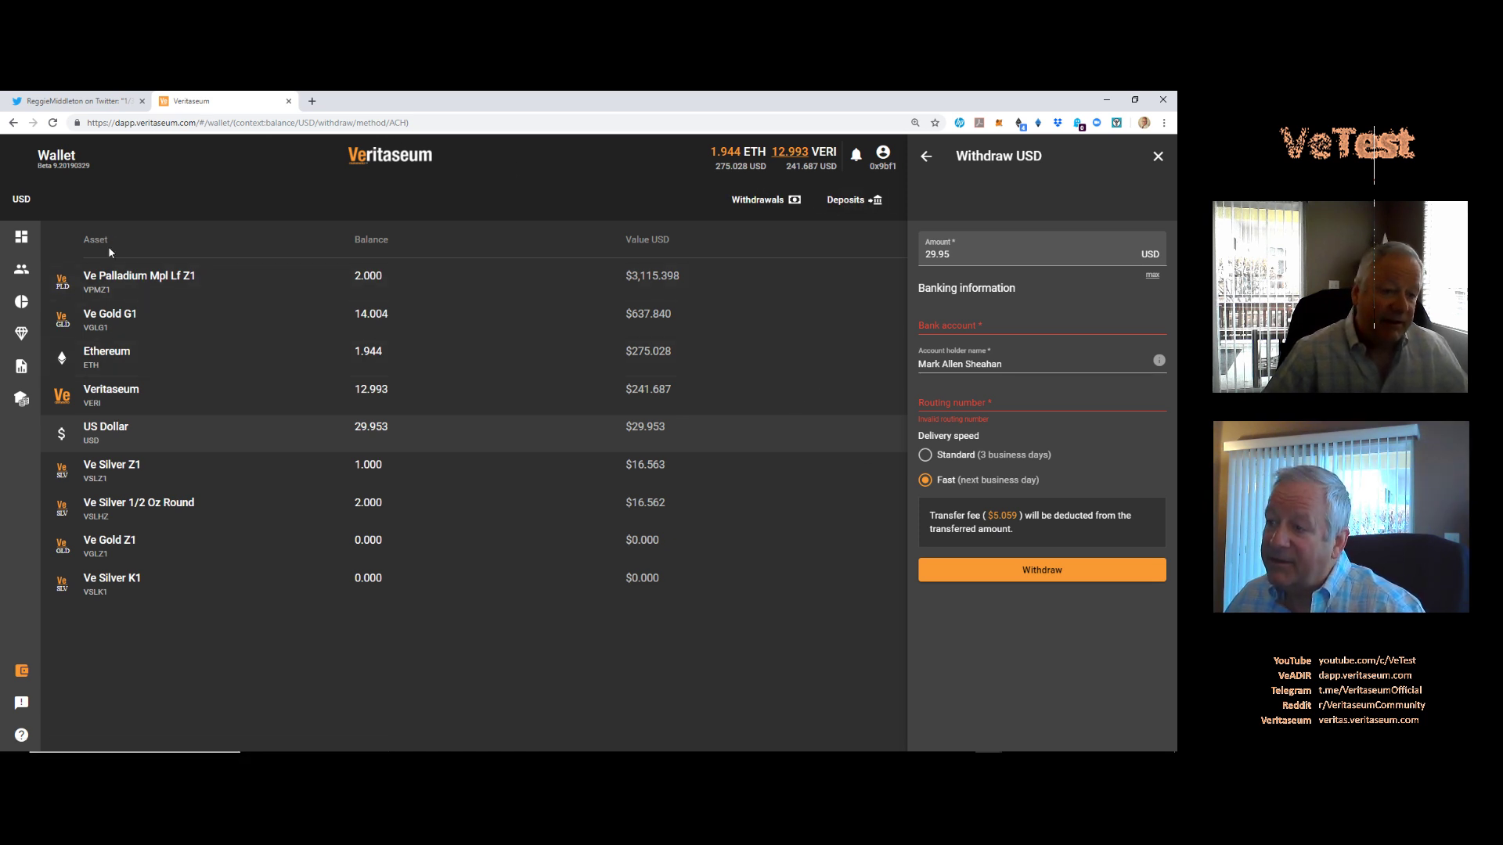
Step: Leave the US Dollar withdrawal, discarding its unsaved changes, and open the Ve Silver 1/2 Oz Round history from the wallet
left_click(153, 431)
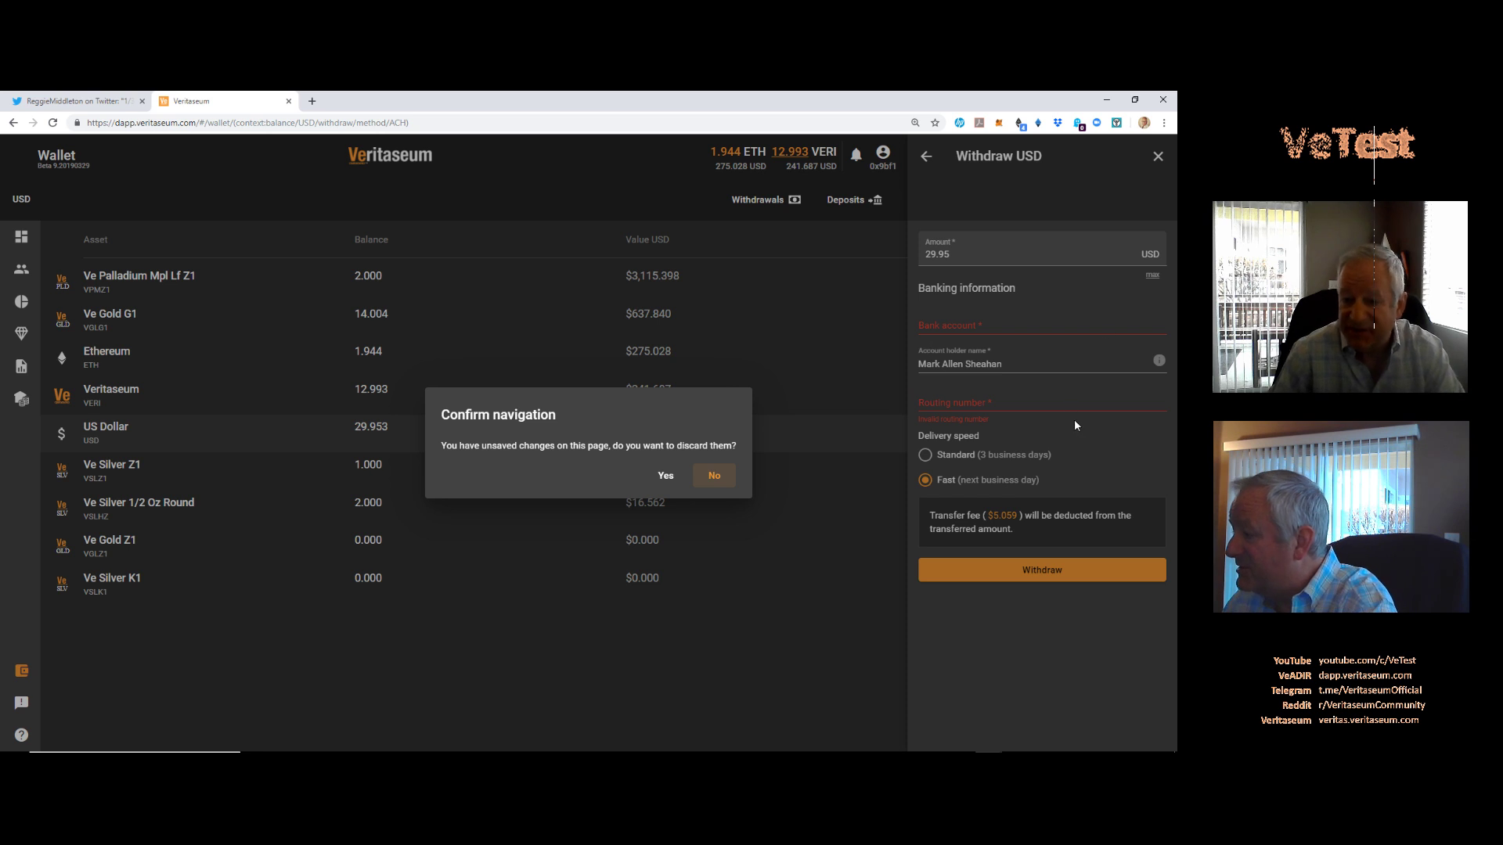
left_click(665, 475)
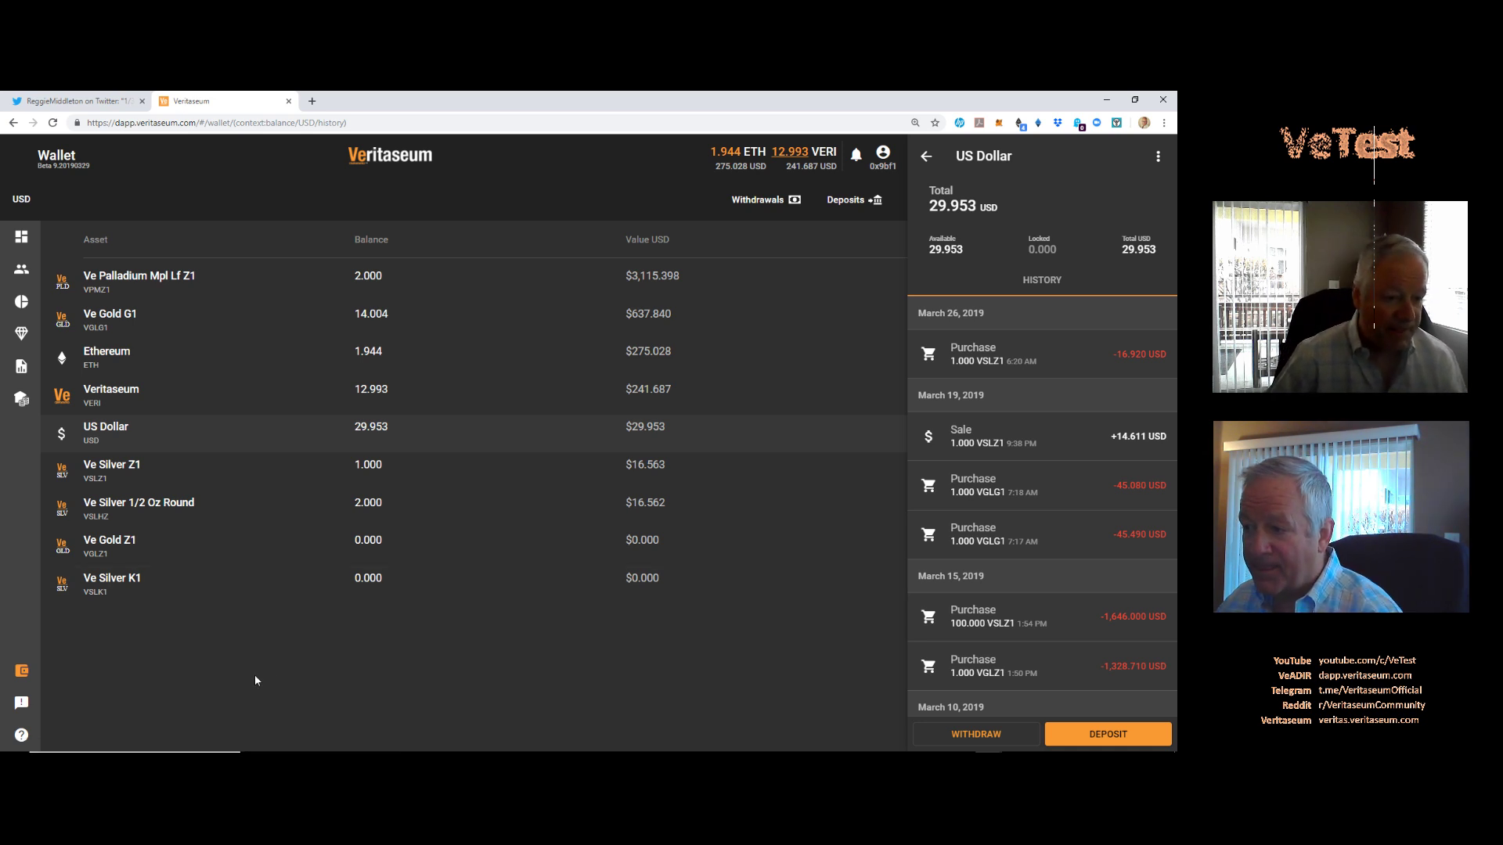
left_click(74, 101)
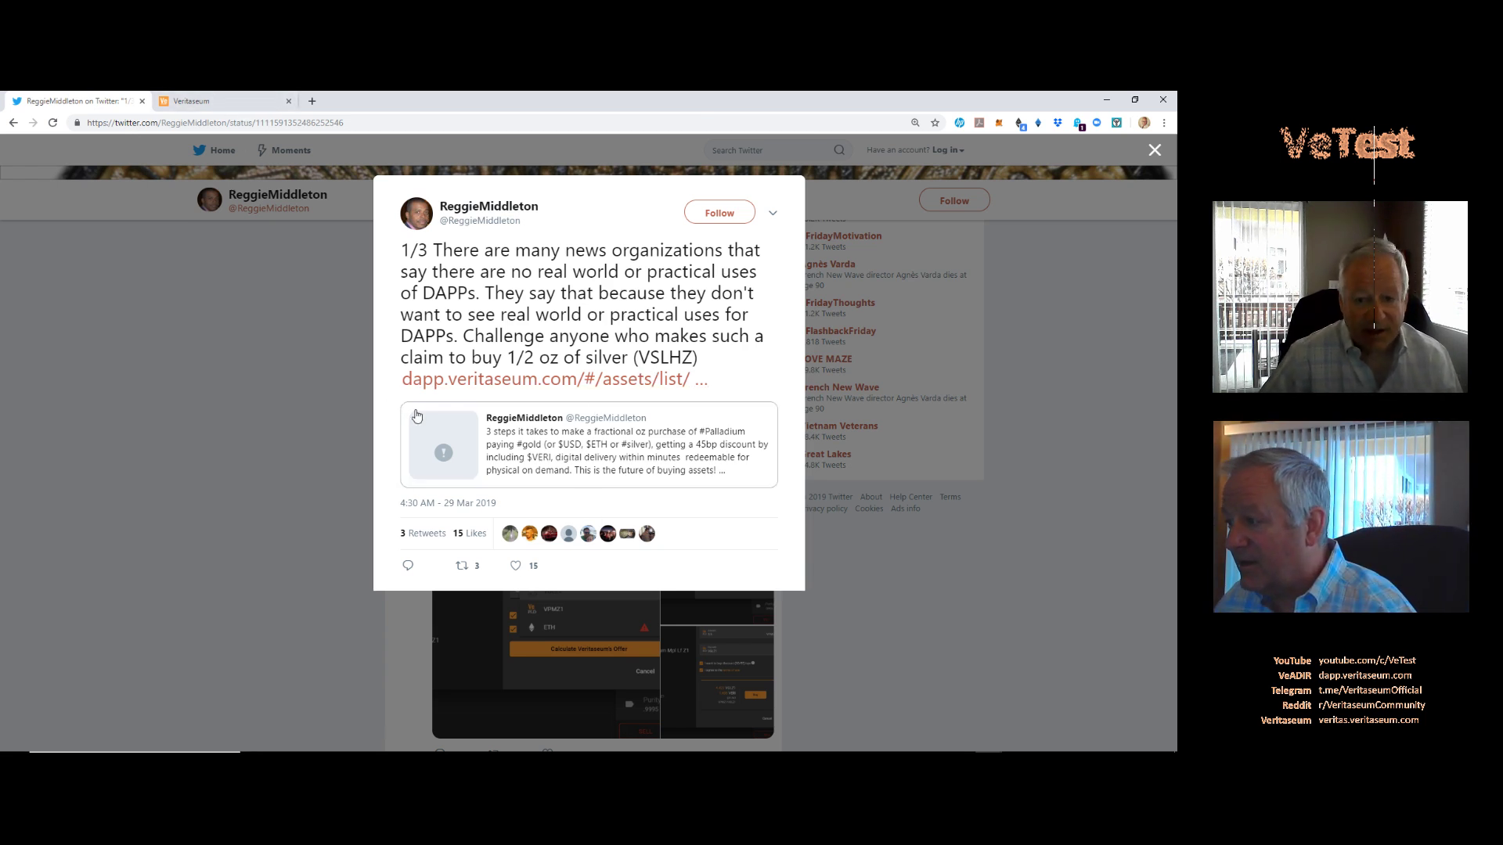
left_click(203, 101)
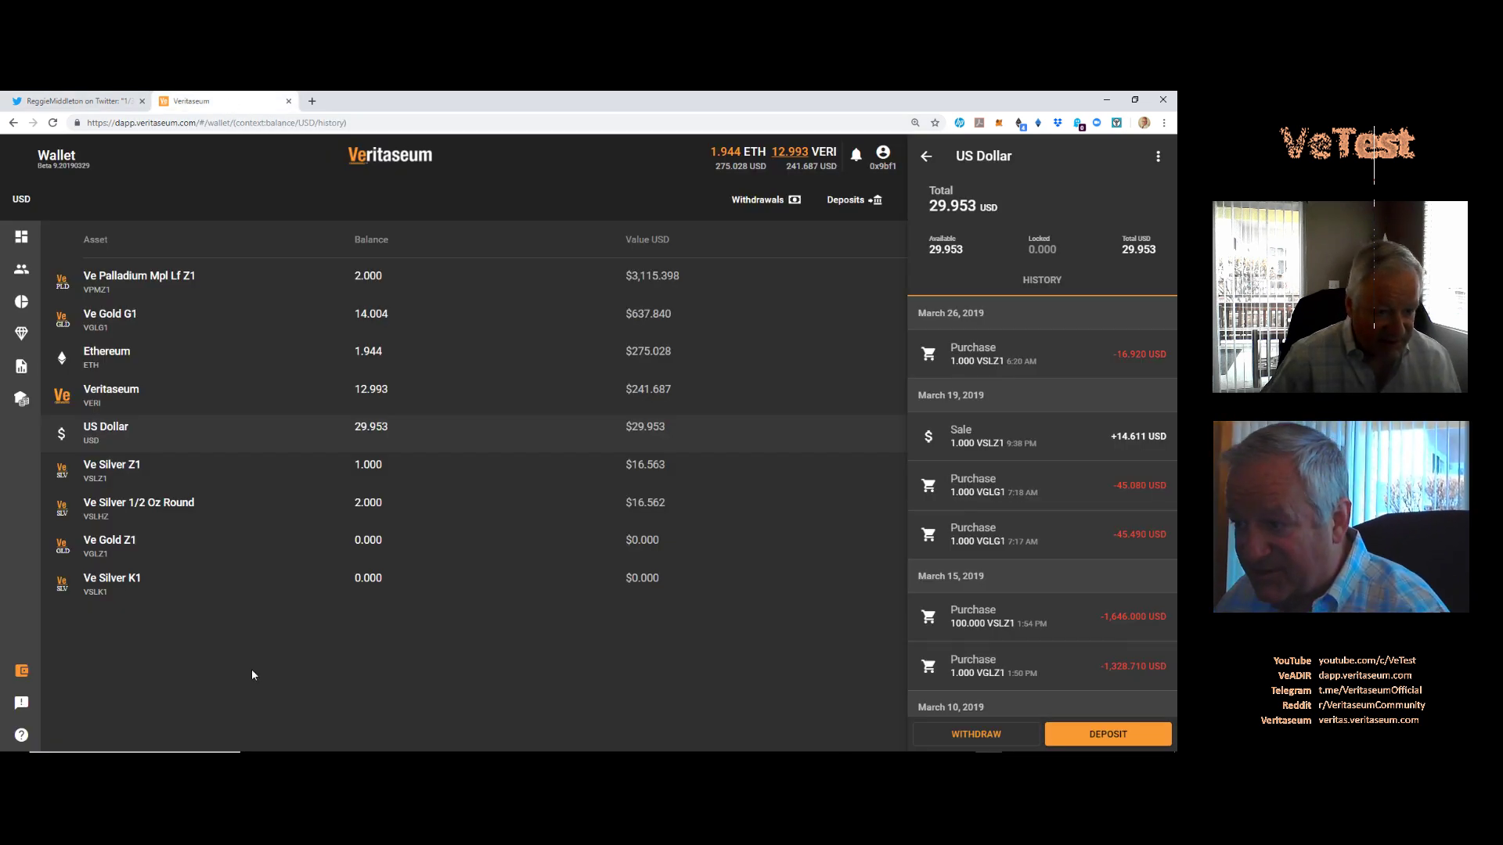
mouse_move(21, 703)
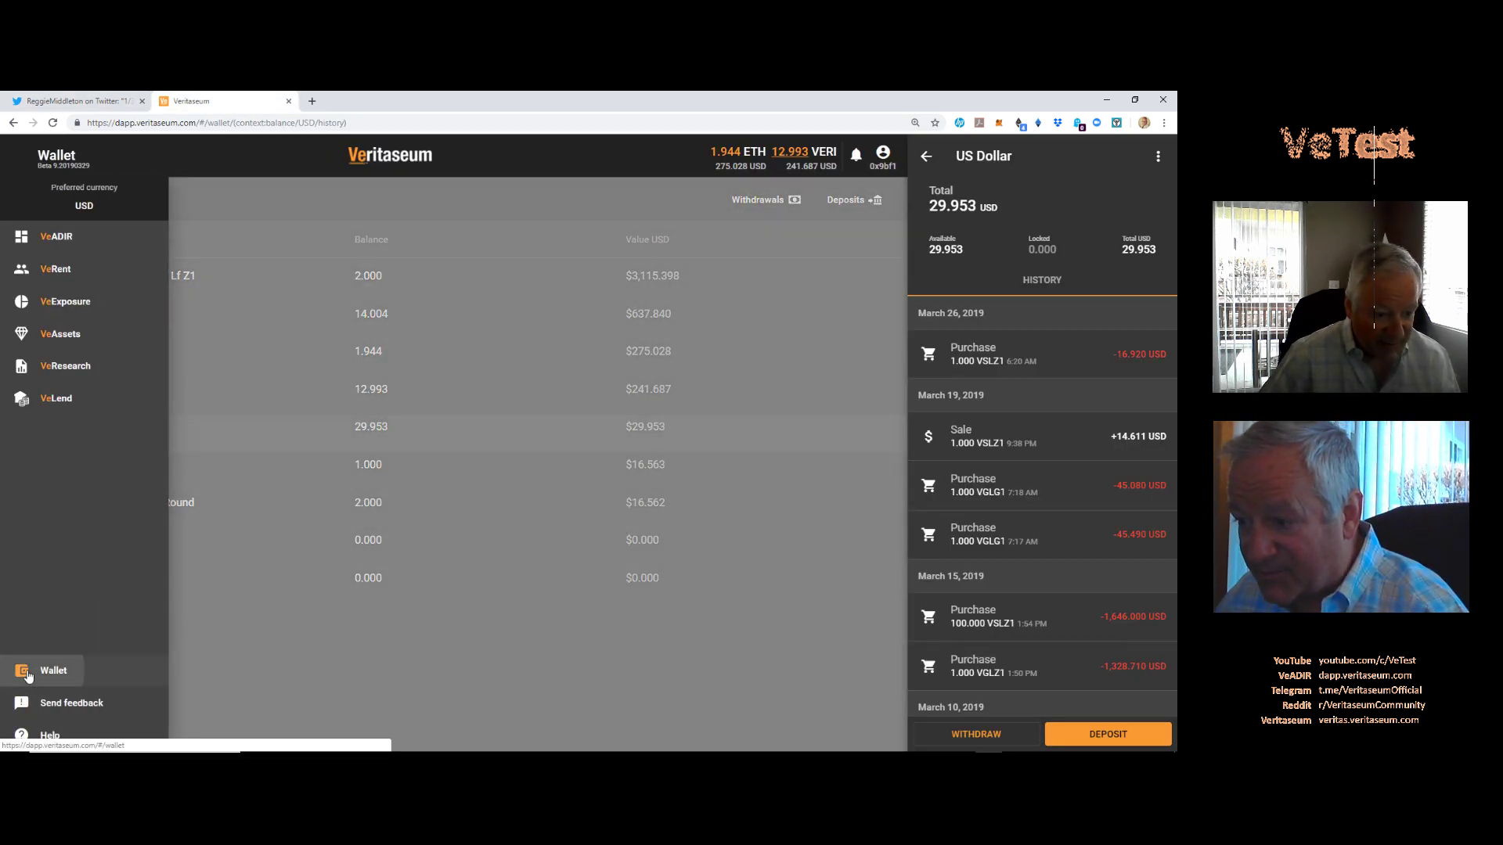
left_click(47, 670)
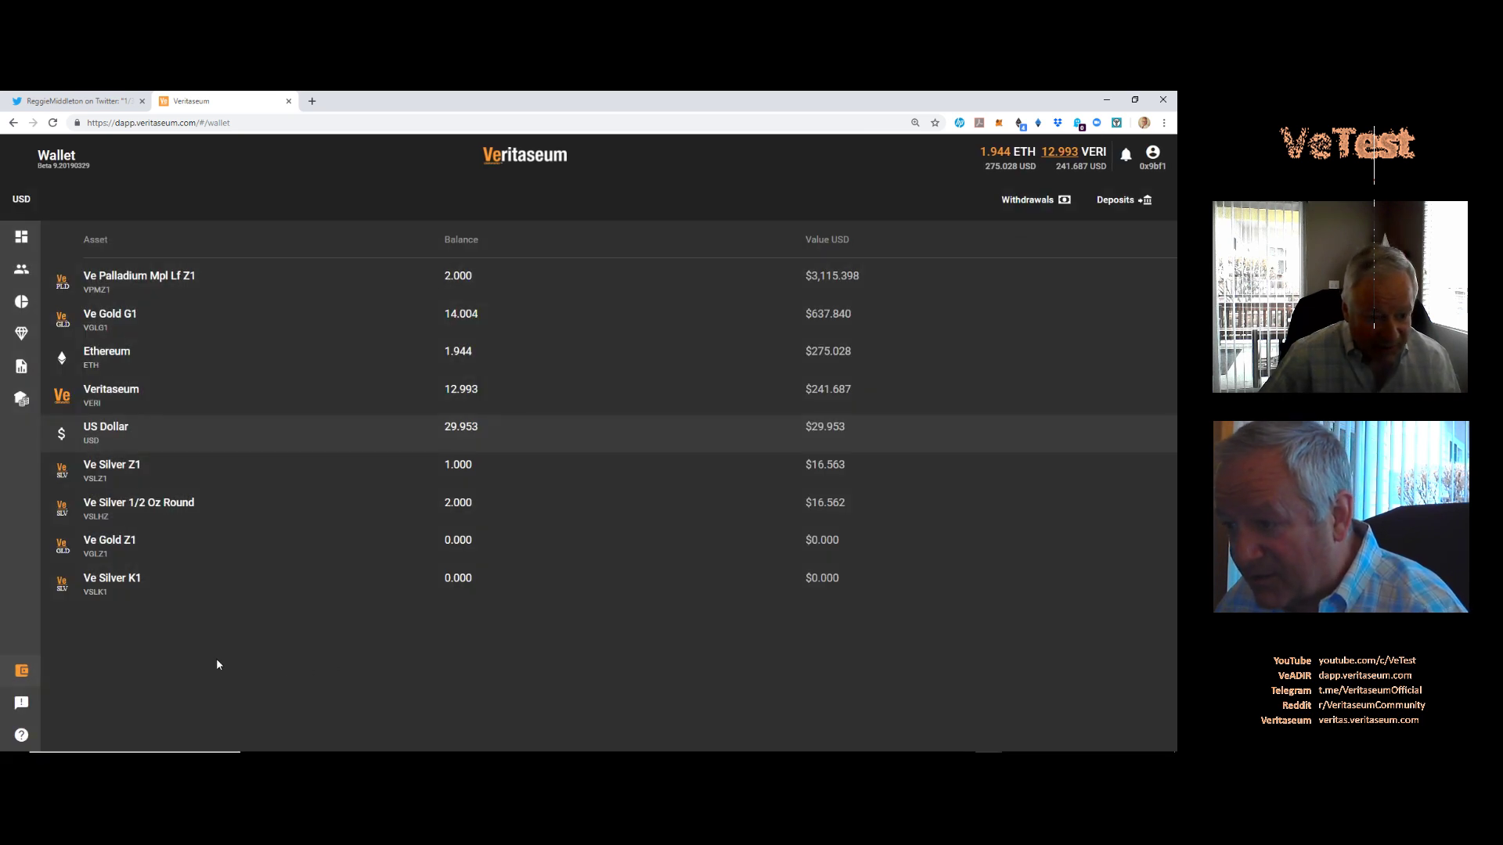
left_click(288, 509)
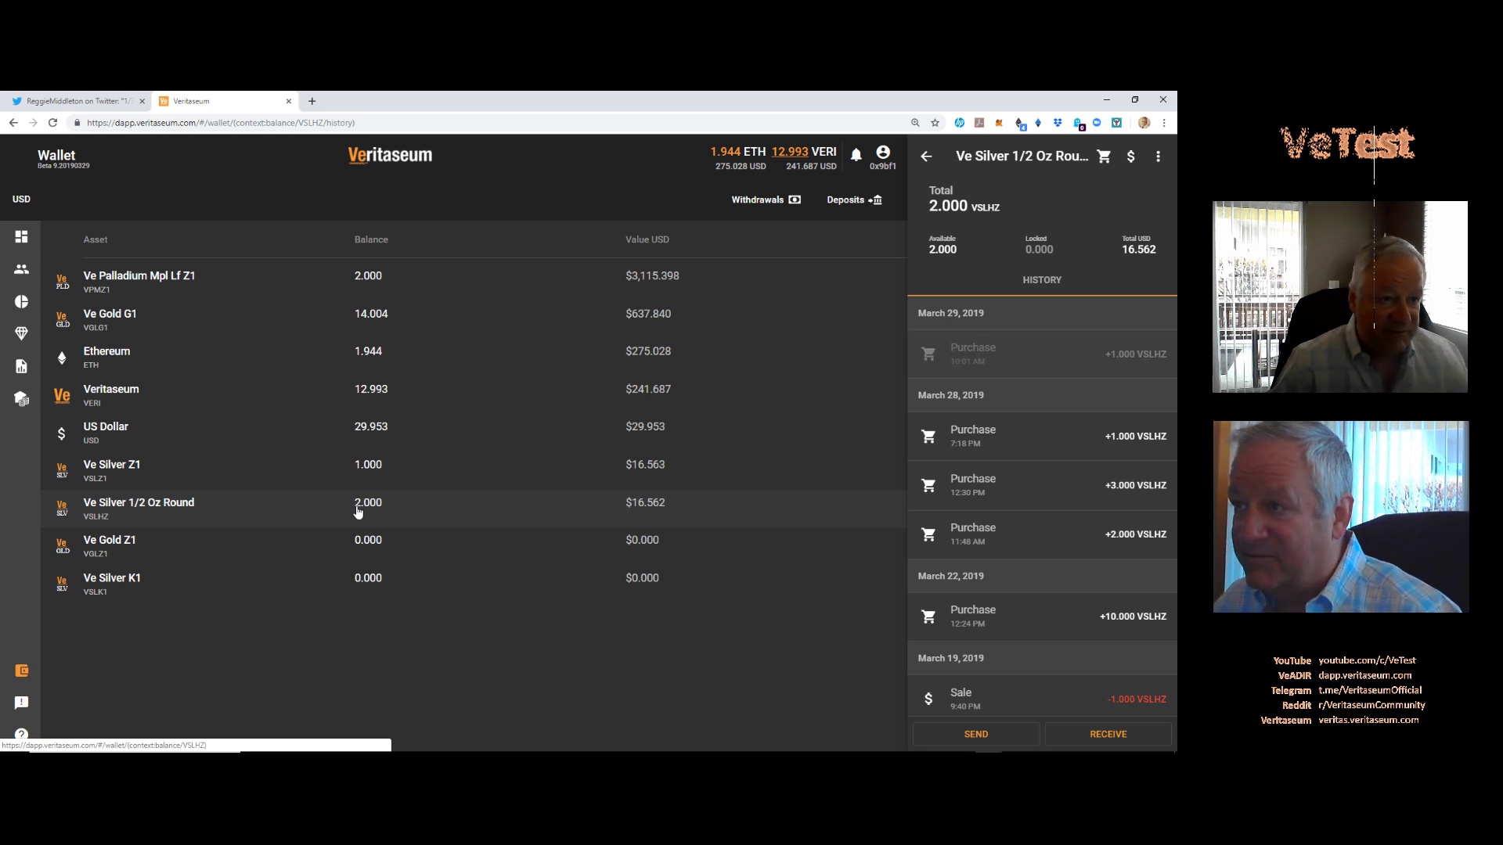
Step: Switch to the Twitter page, close the 1/3 tweet and open the 2/3 tweet about using VSLHZ to buy gold
left_click(82, 102)
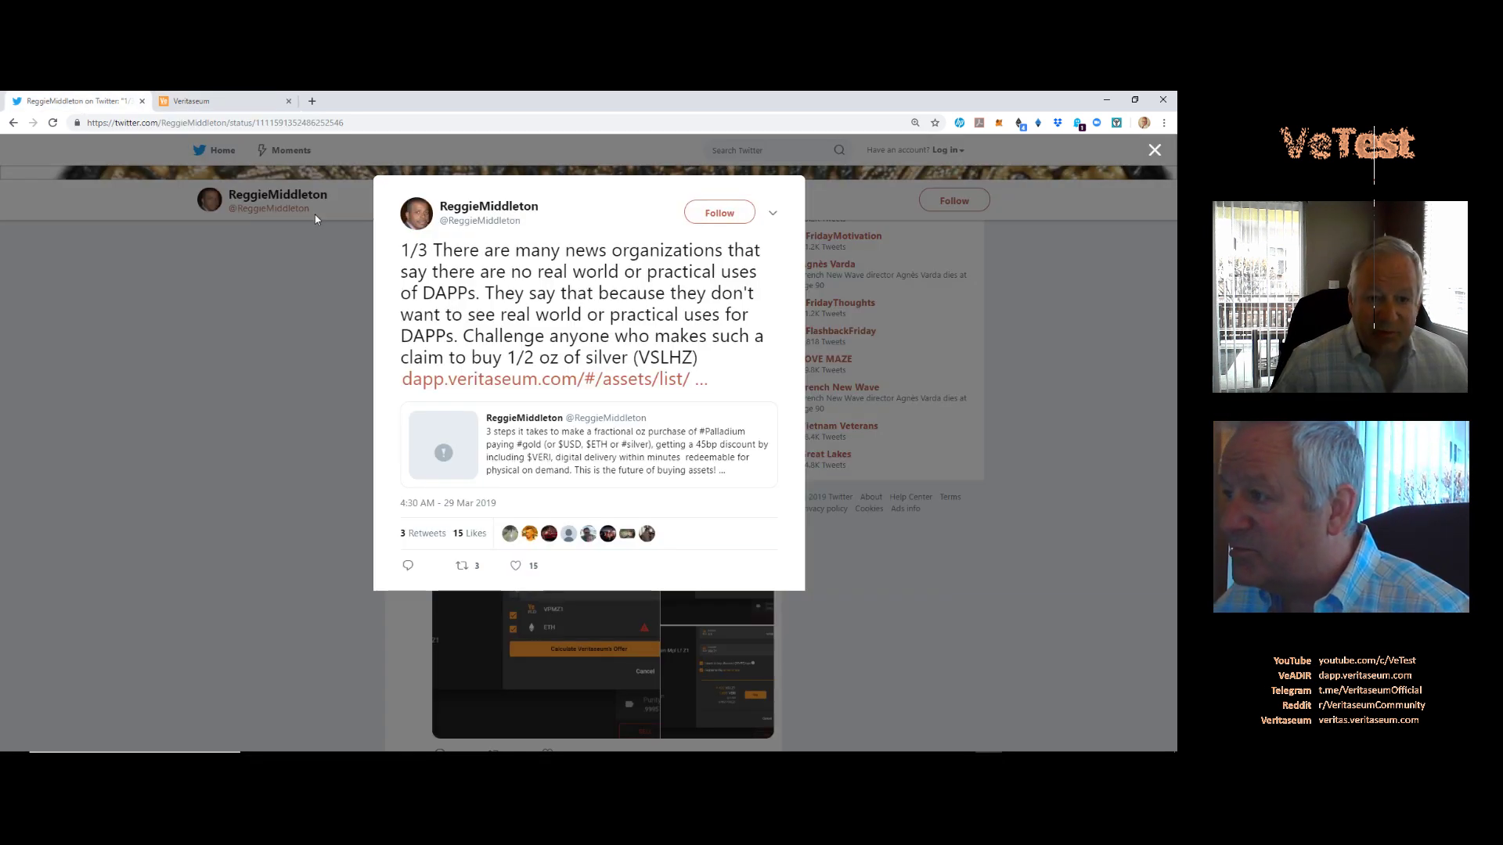
left_click(206, 312)
scroll(223, 403, "up", 1)
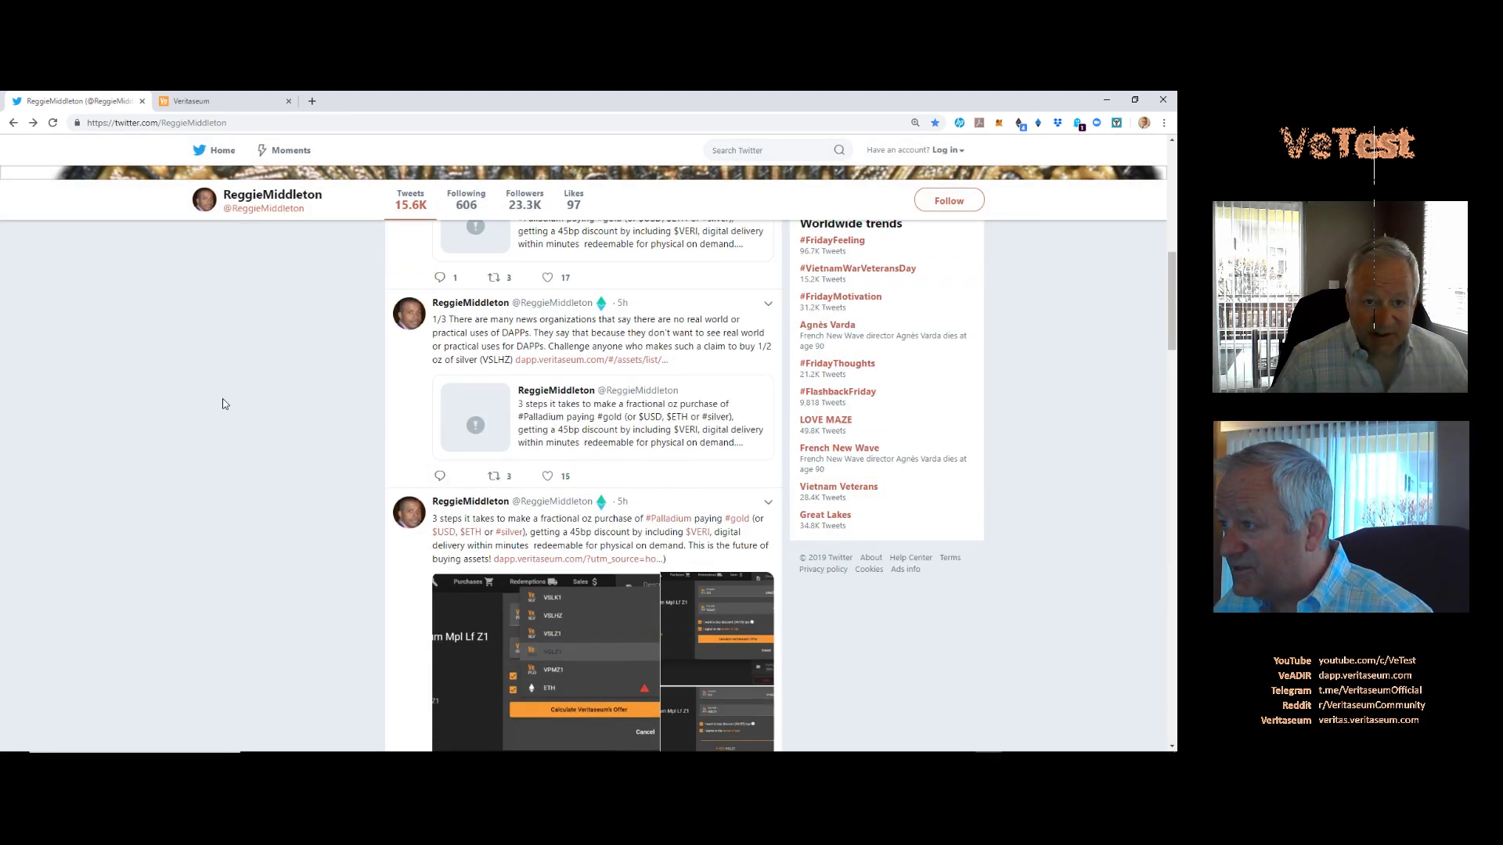
scroll(222, 404, "up", 3)
left_click(702, 388)
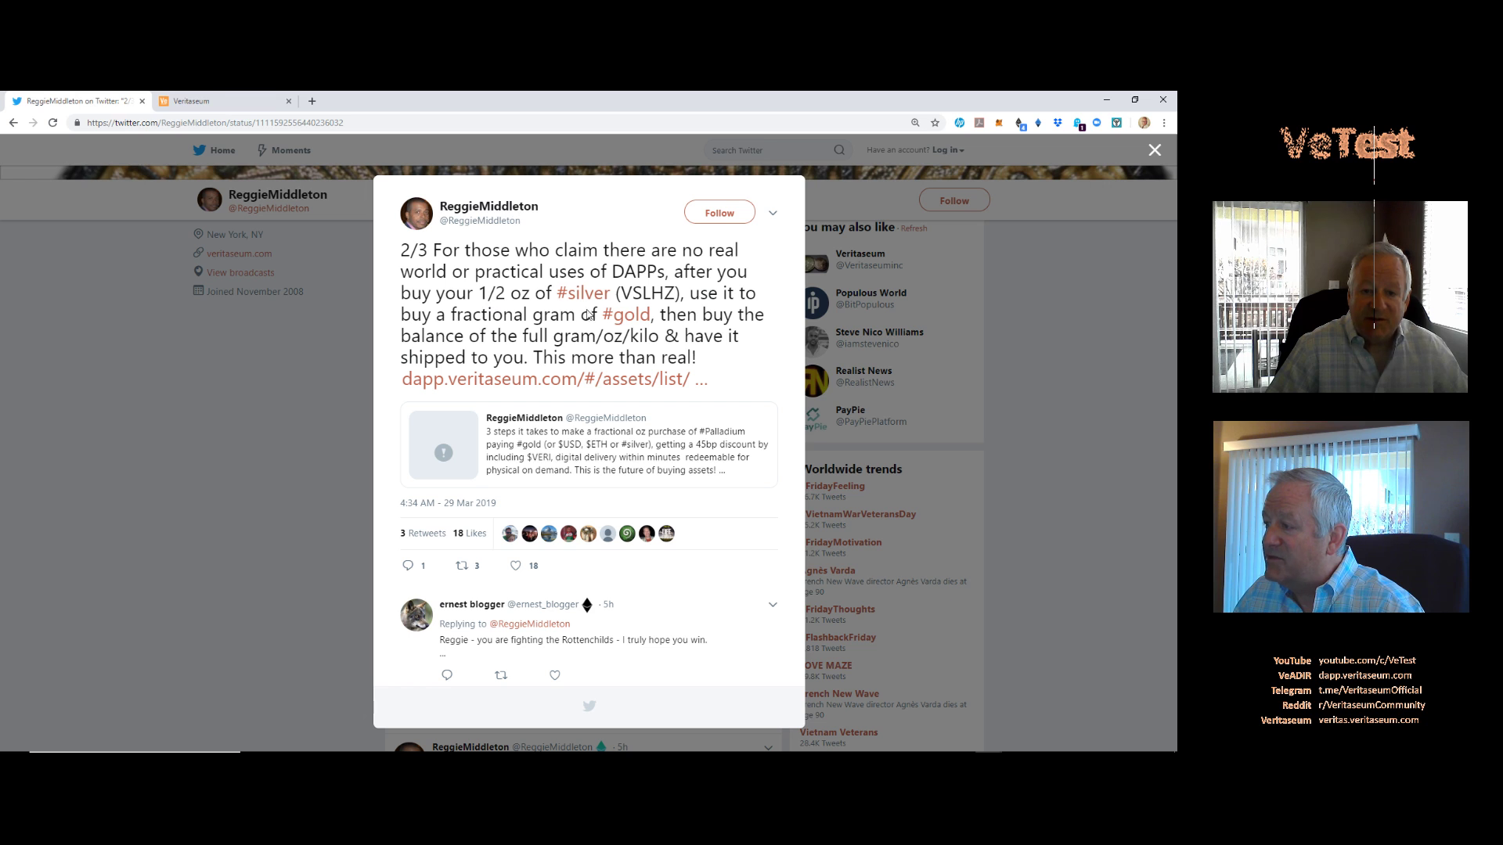
Step: Return to the Veritaseum wallet and open the Ve Gold G1 balance
left_click(248, 111)
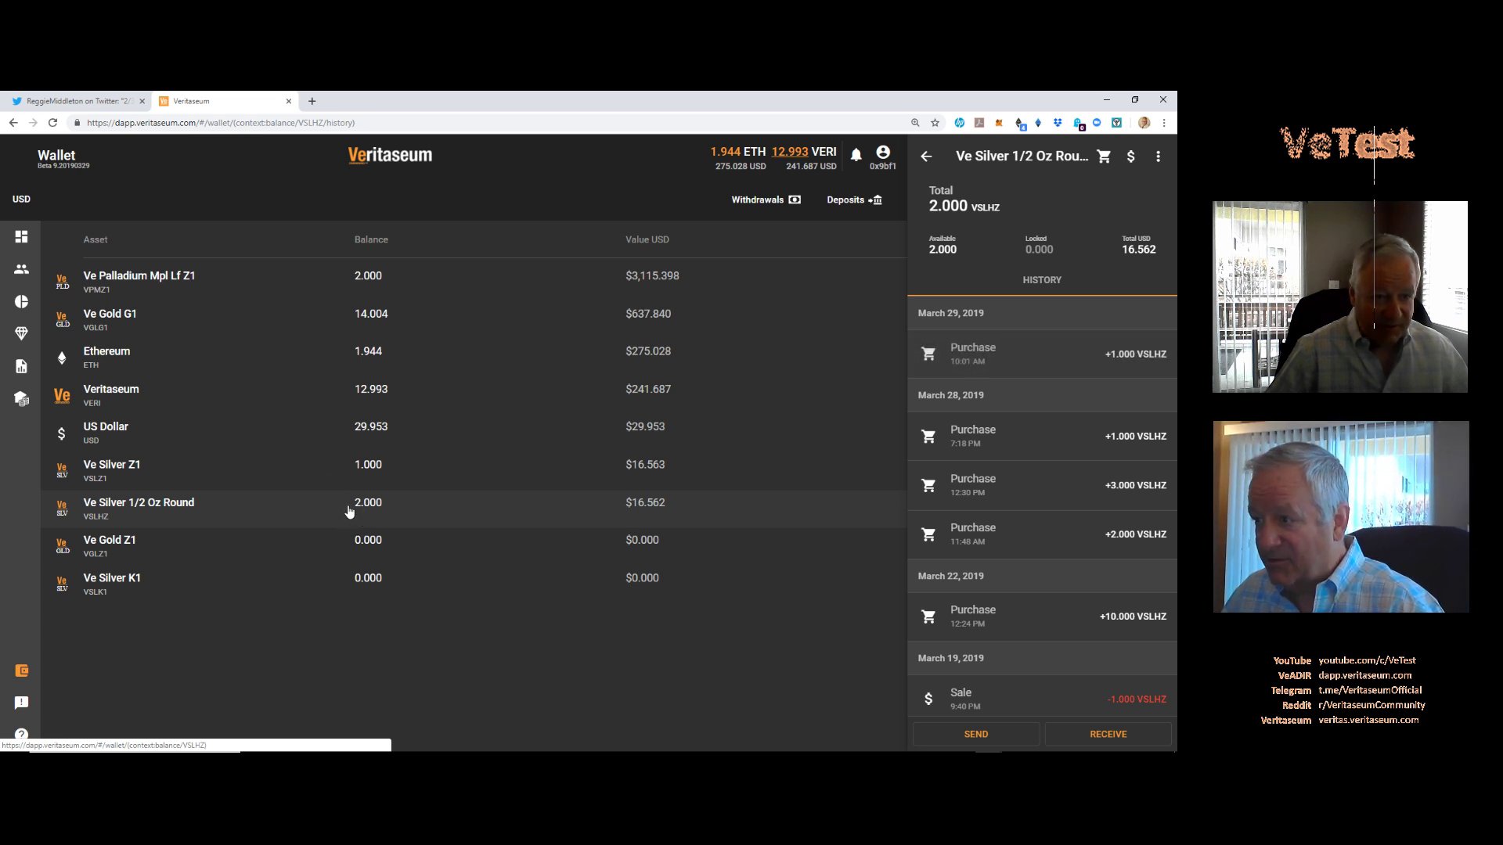
left_click(303, 326)
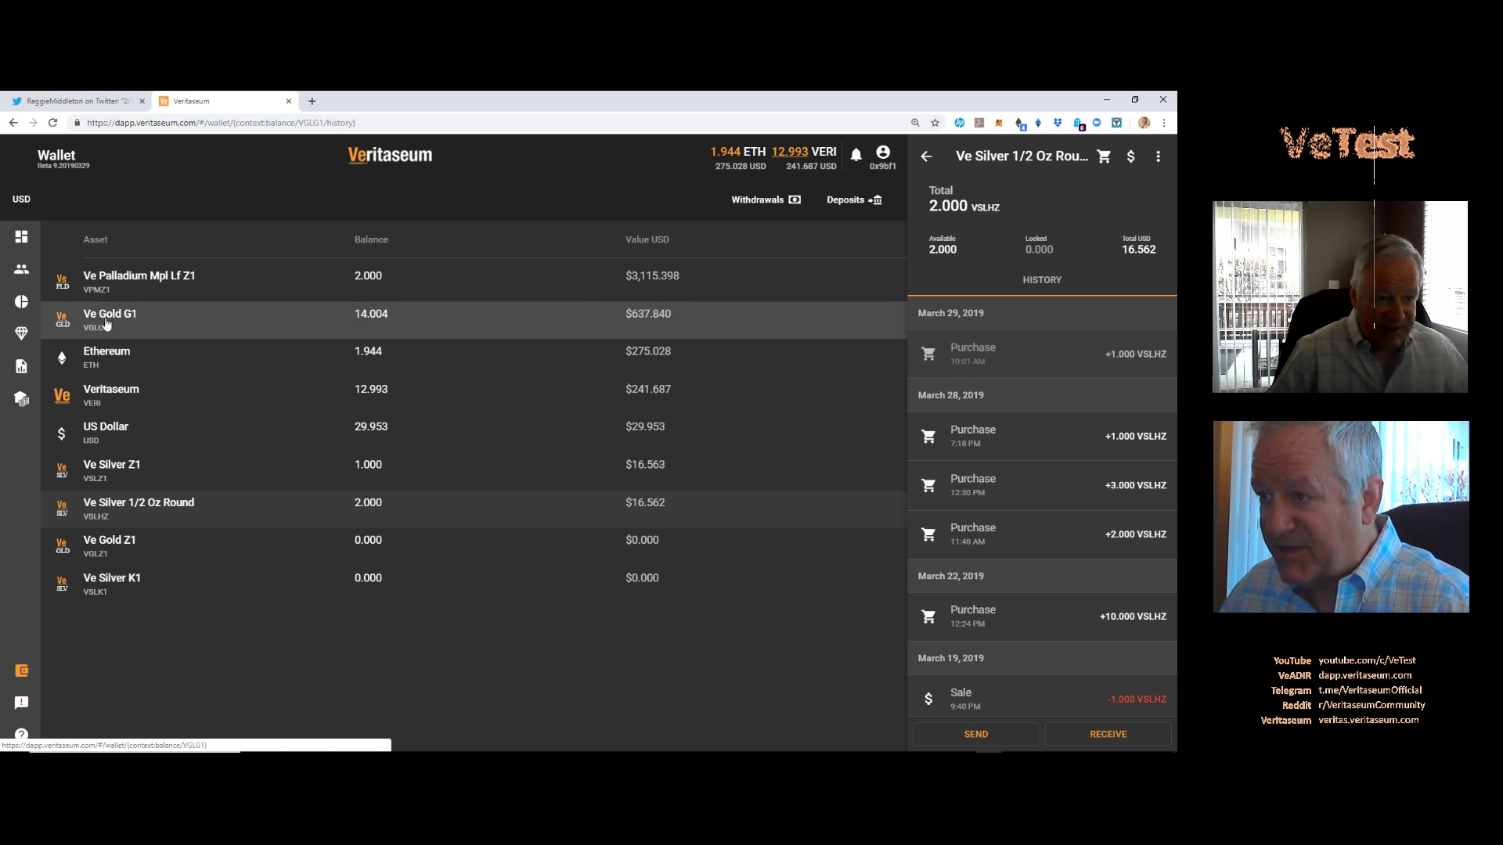
left_click(576, 325)
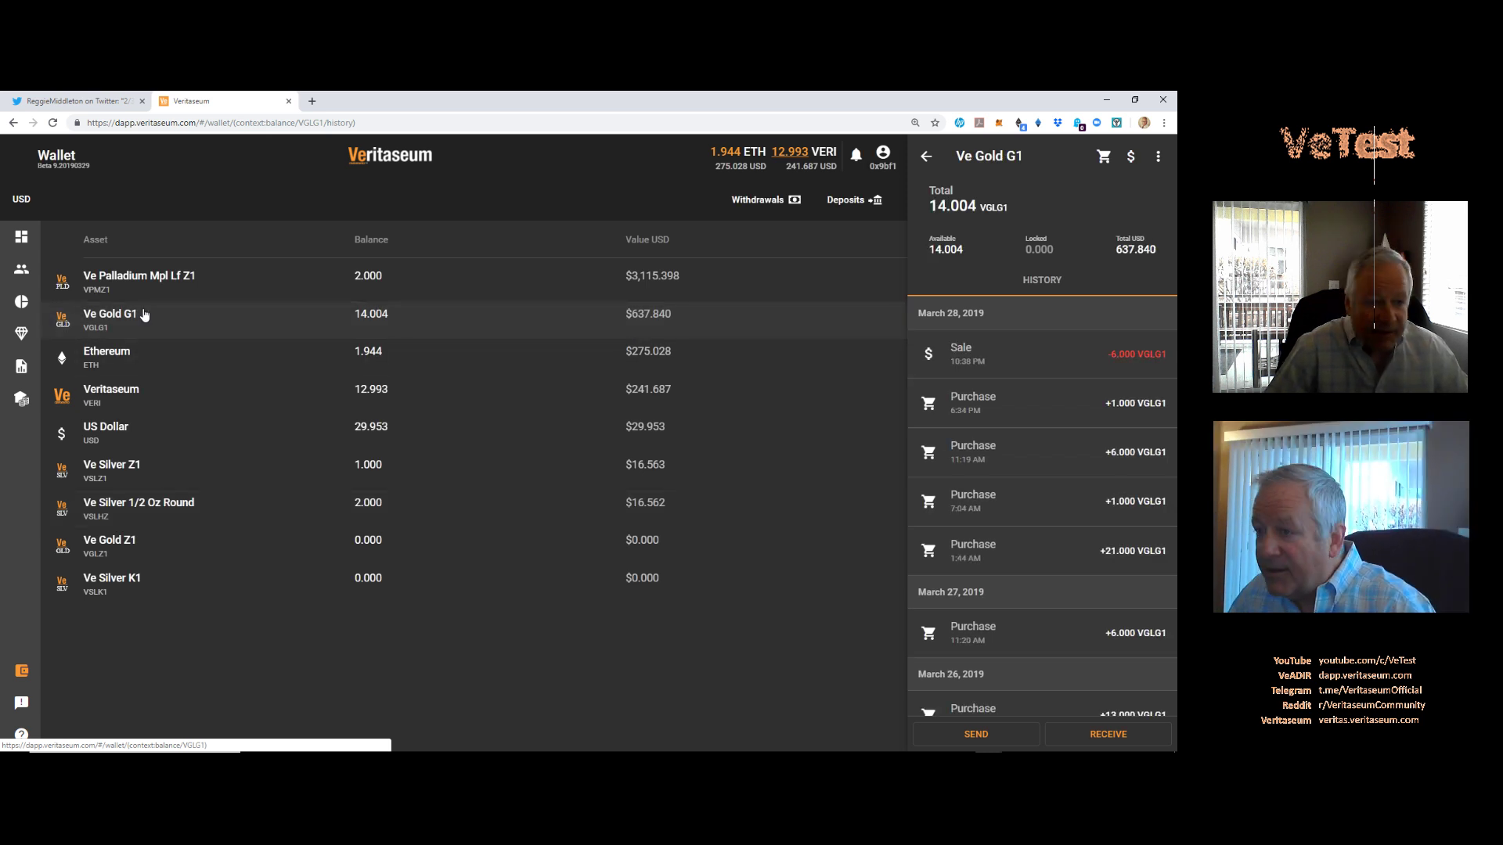
Step: Try to set up a purchase of 1 VGLG1 paid with VSLHZ, leaving the form without ordering
left_click(1104, 158)
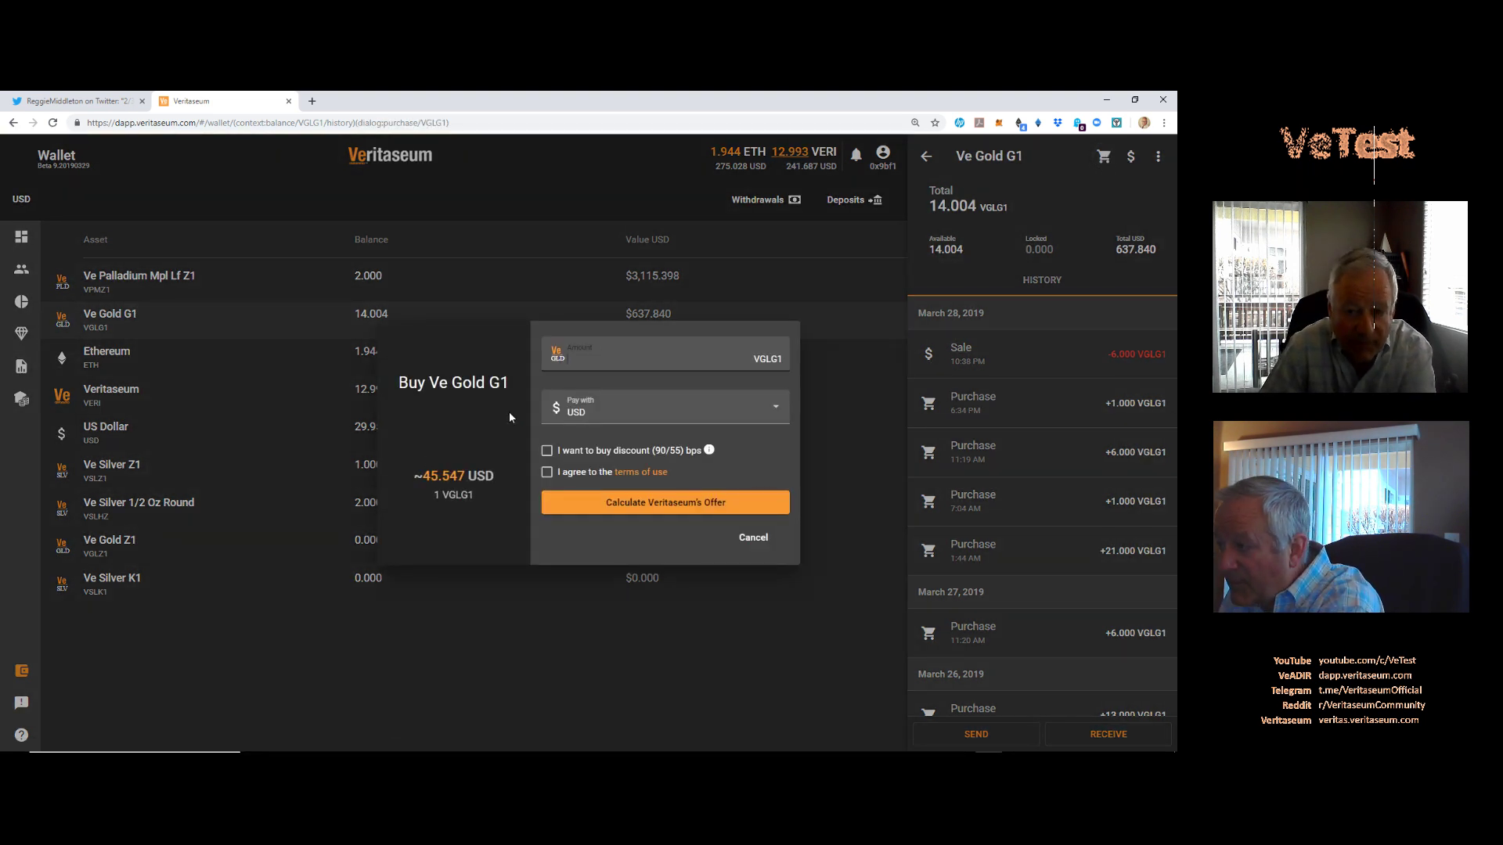
type("1")
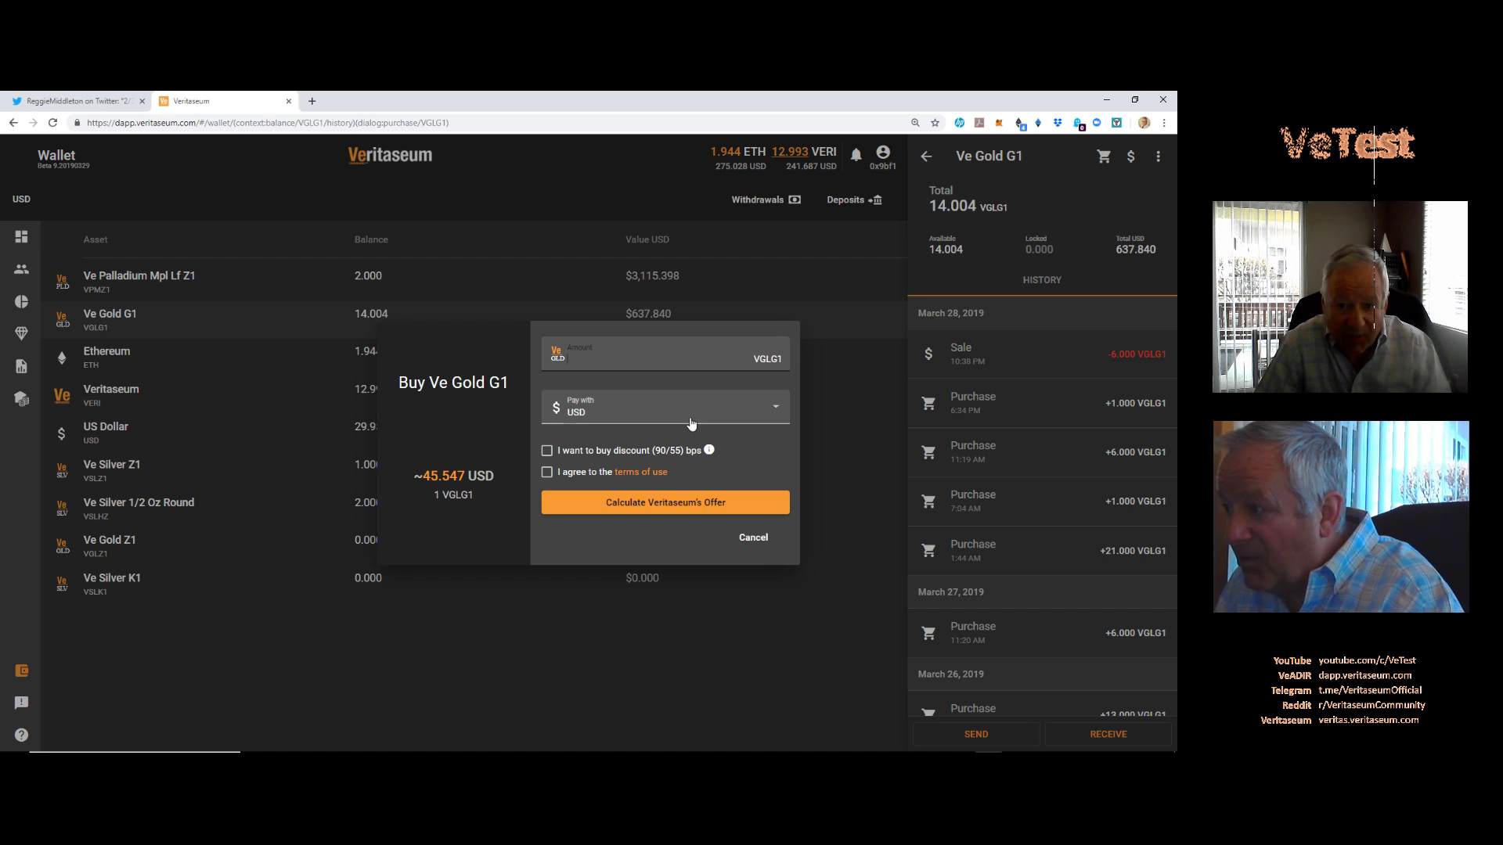
left_click(611, 420)
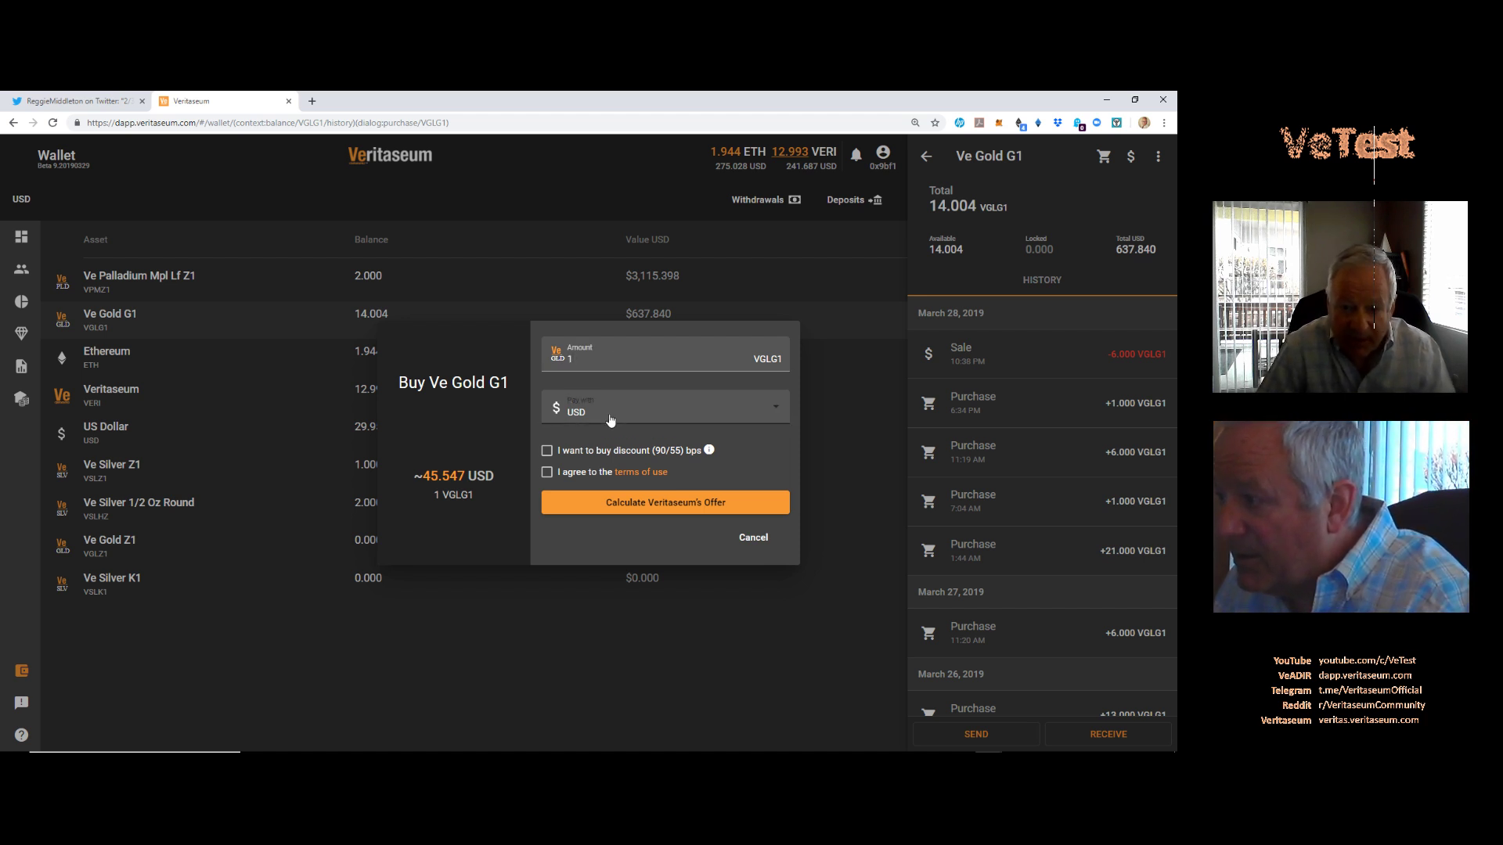
scroll(789, 433, "down", 1)
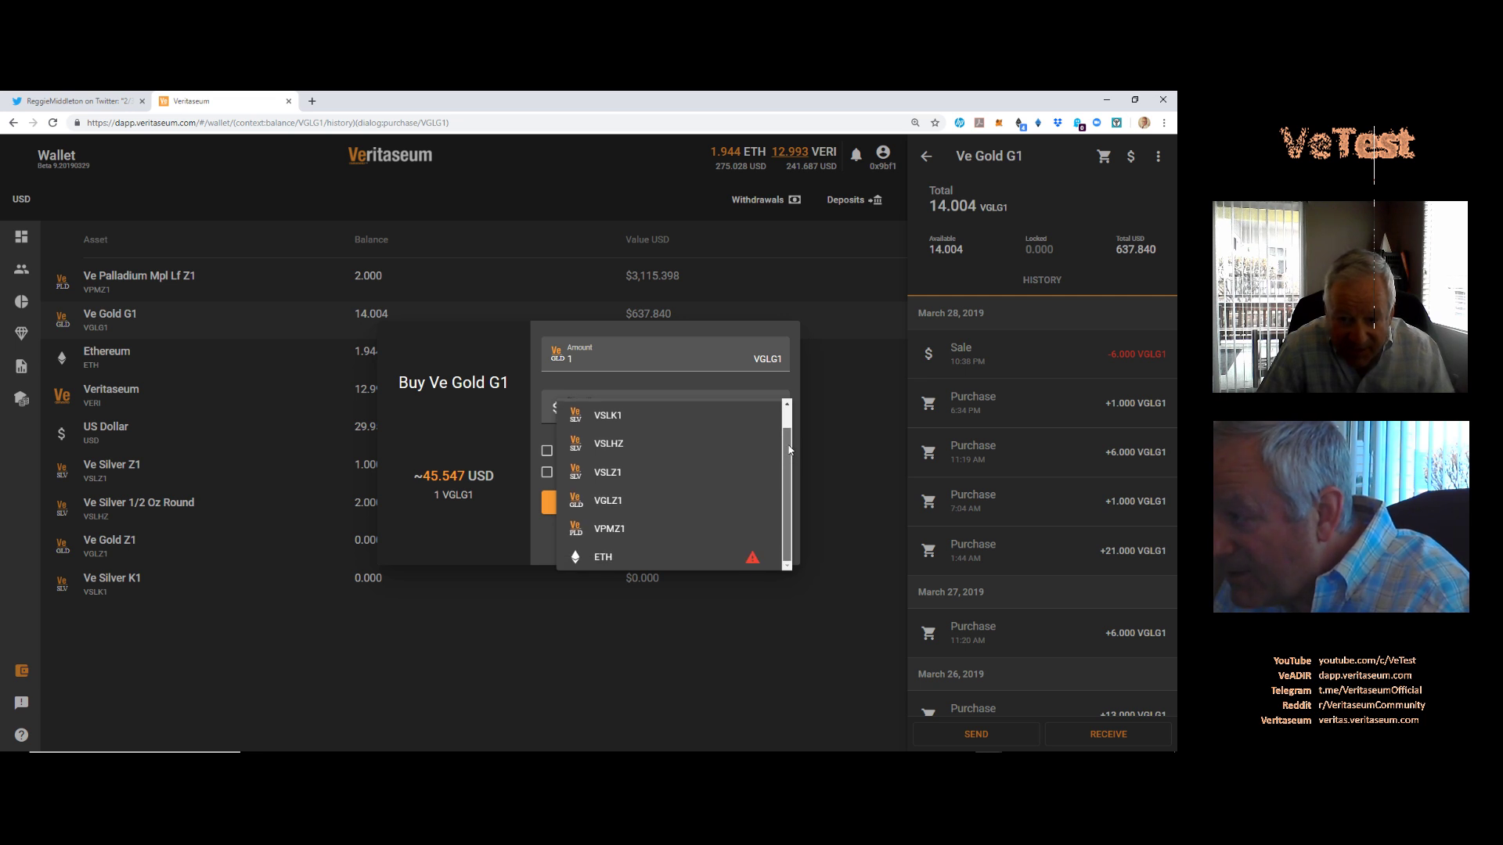
scroll(789, 450, "up", 1)
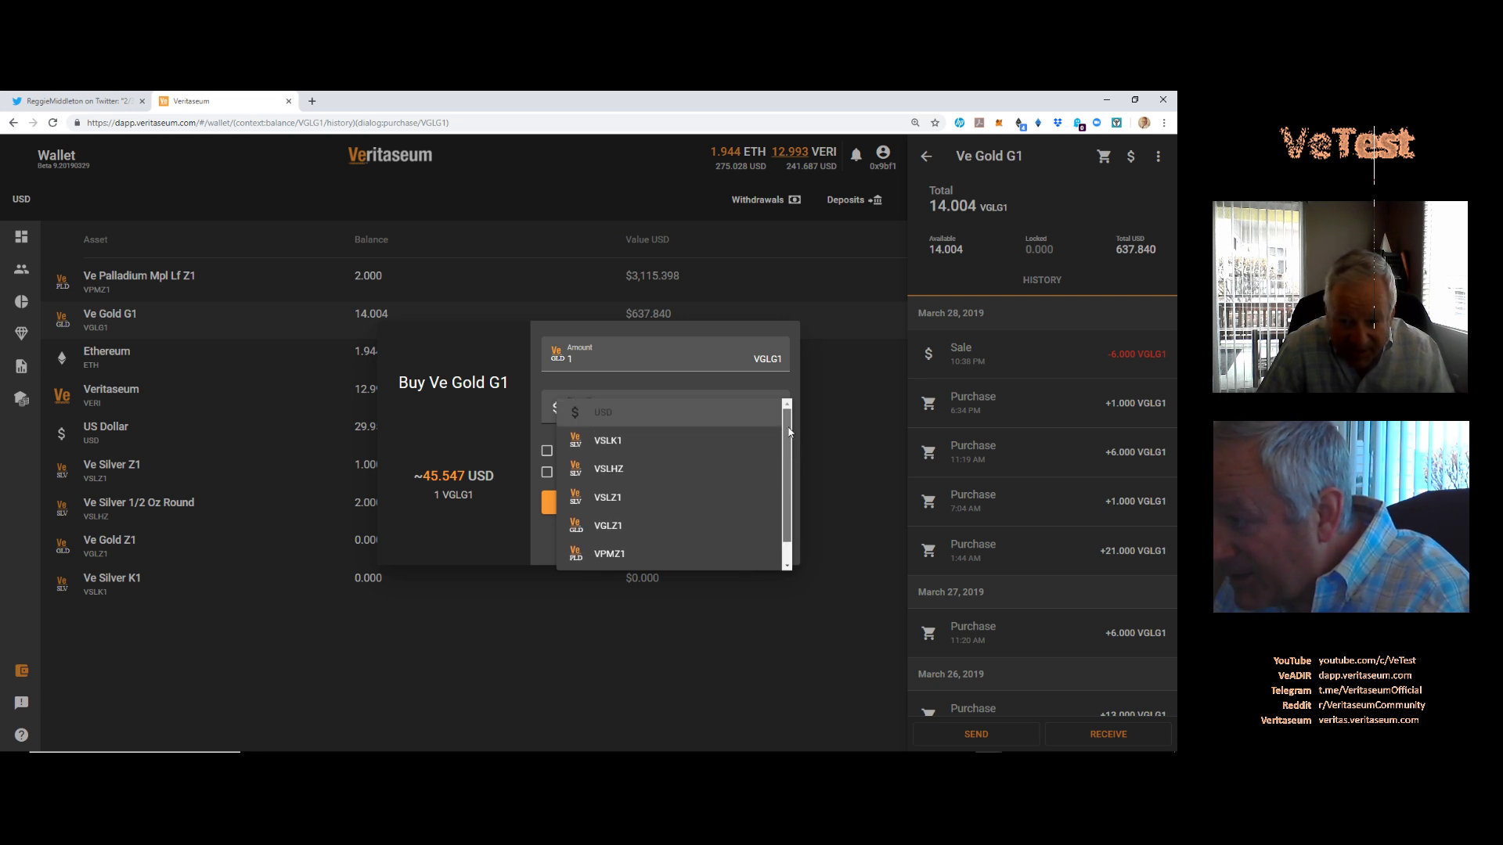
left_click(622, 474)
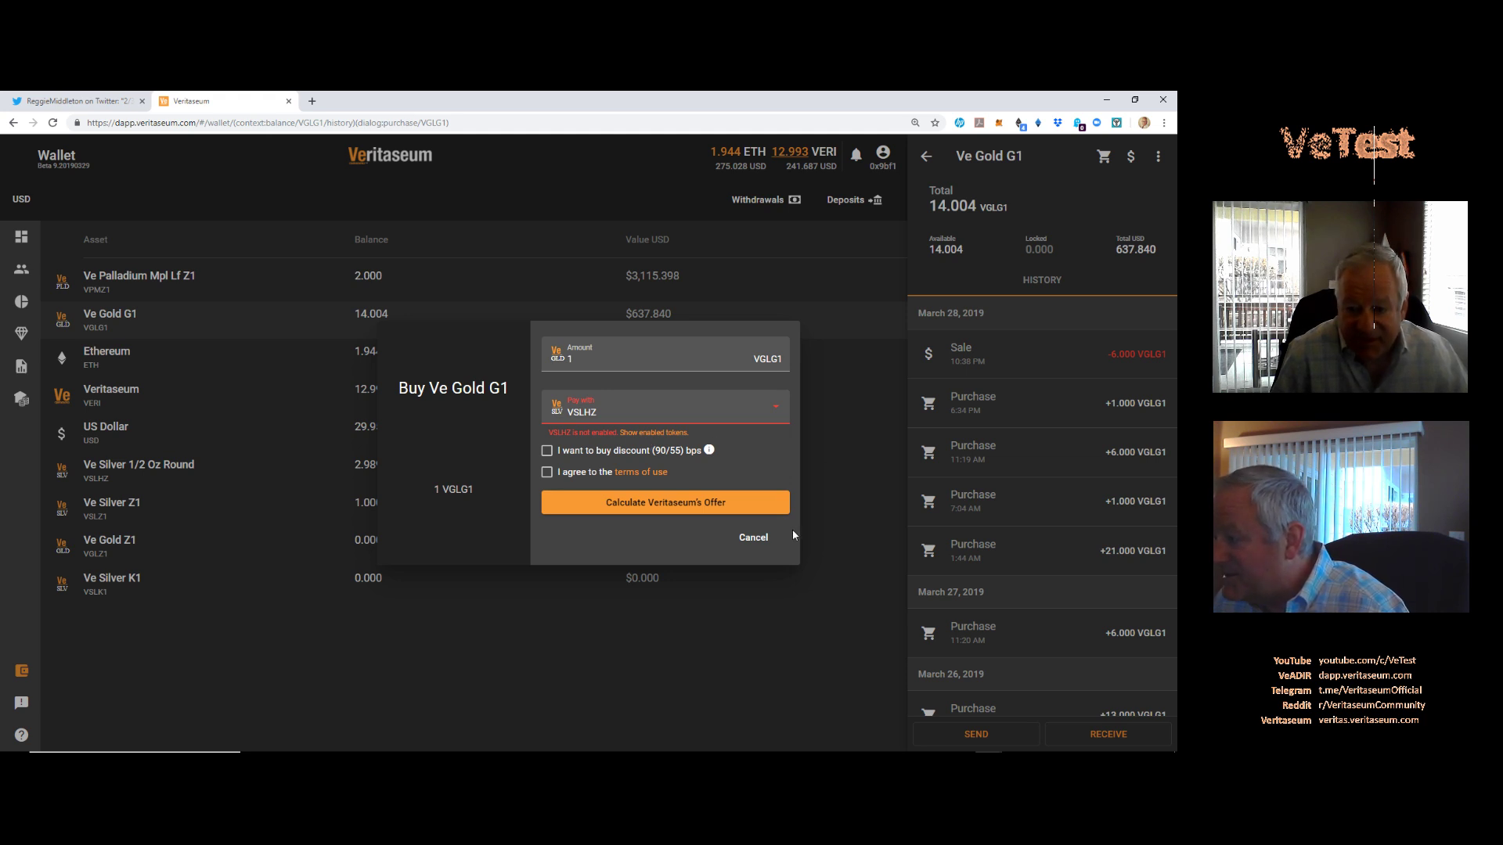
left_click(754, 536)
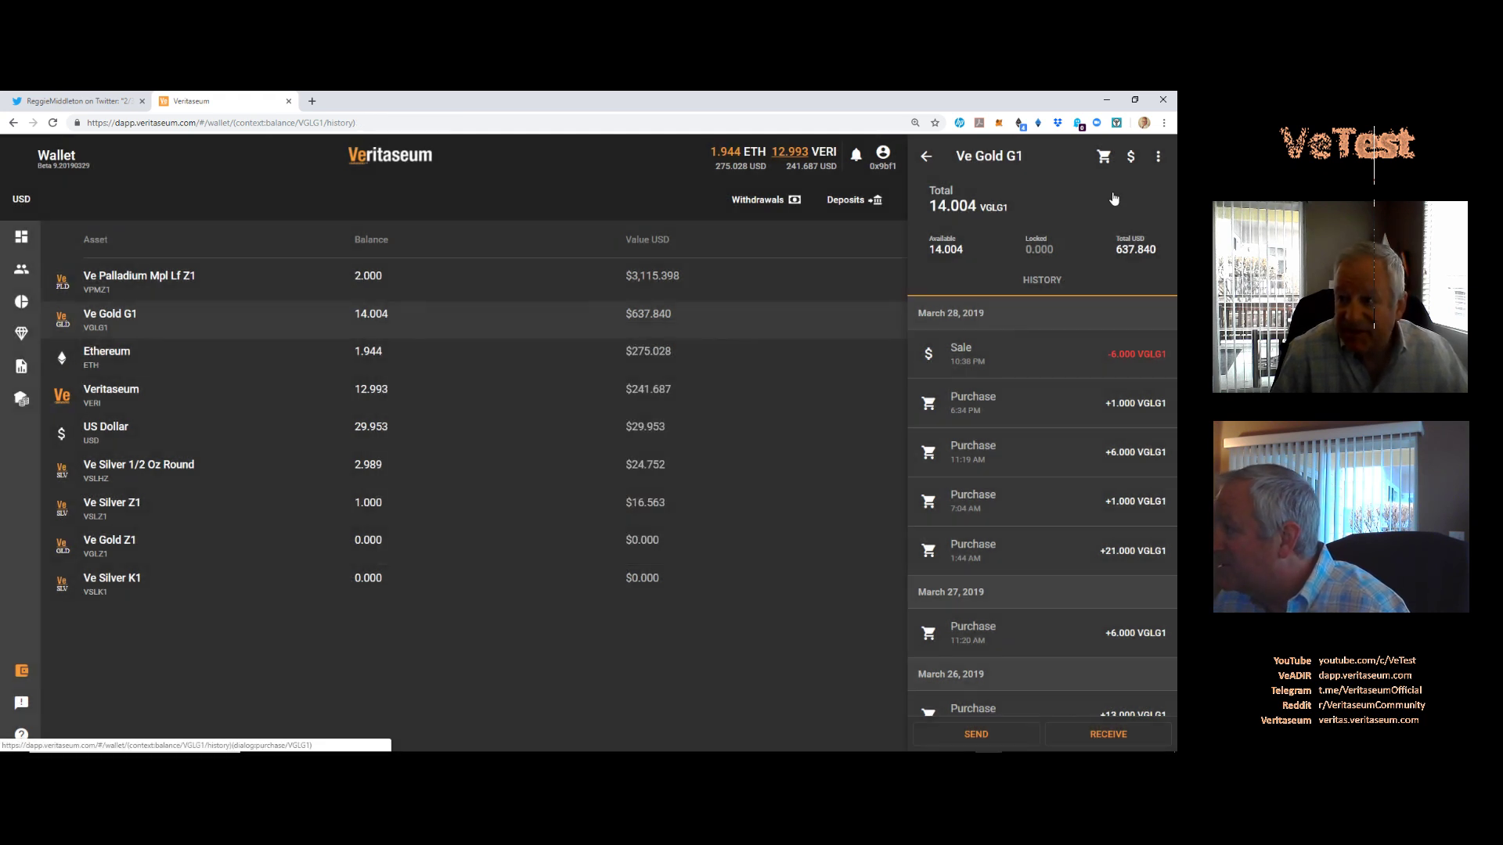
Step: Enable the VSLHZ token for Veritaseum smart contracts and confirm the spending approval in MetaMask
left_click(1158, 159)
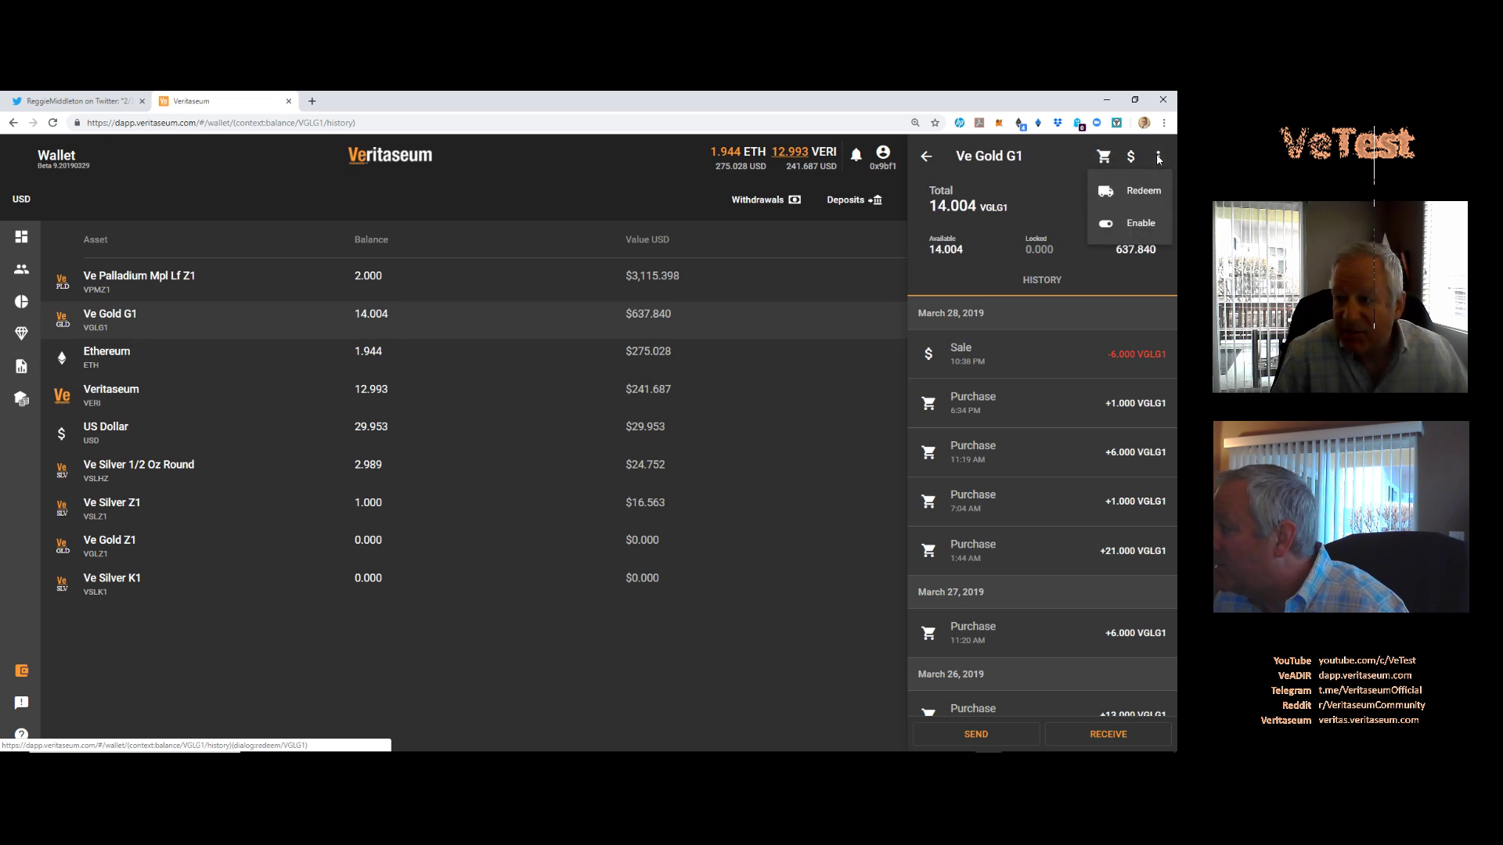
left_click(1143, 223)
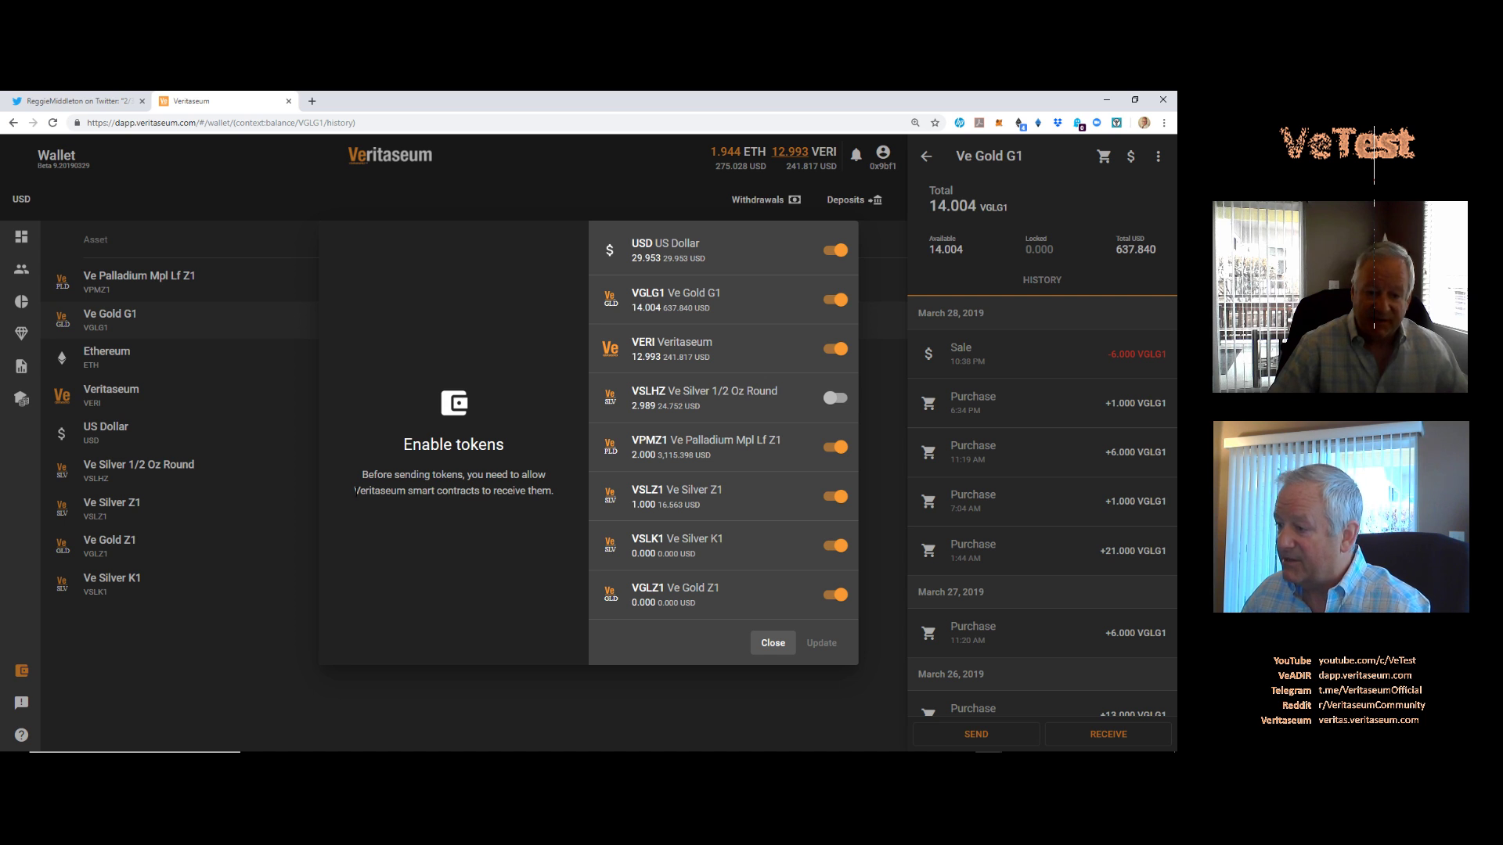
left_click_drag(354, 491, 471, 490)
left_click(491, 520)
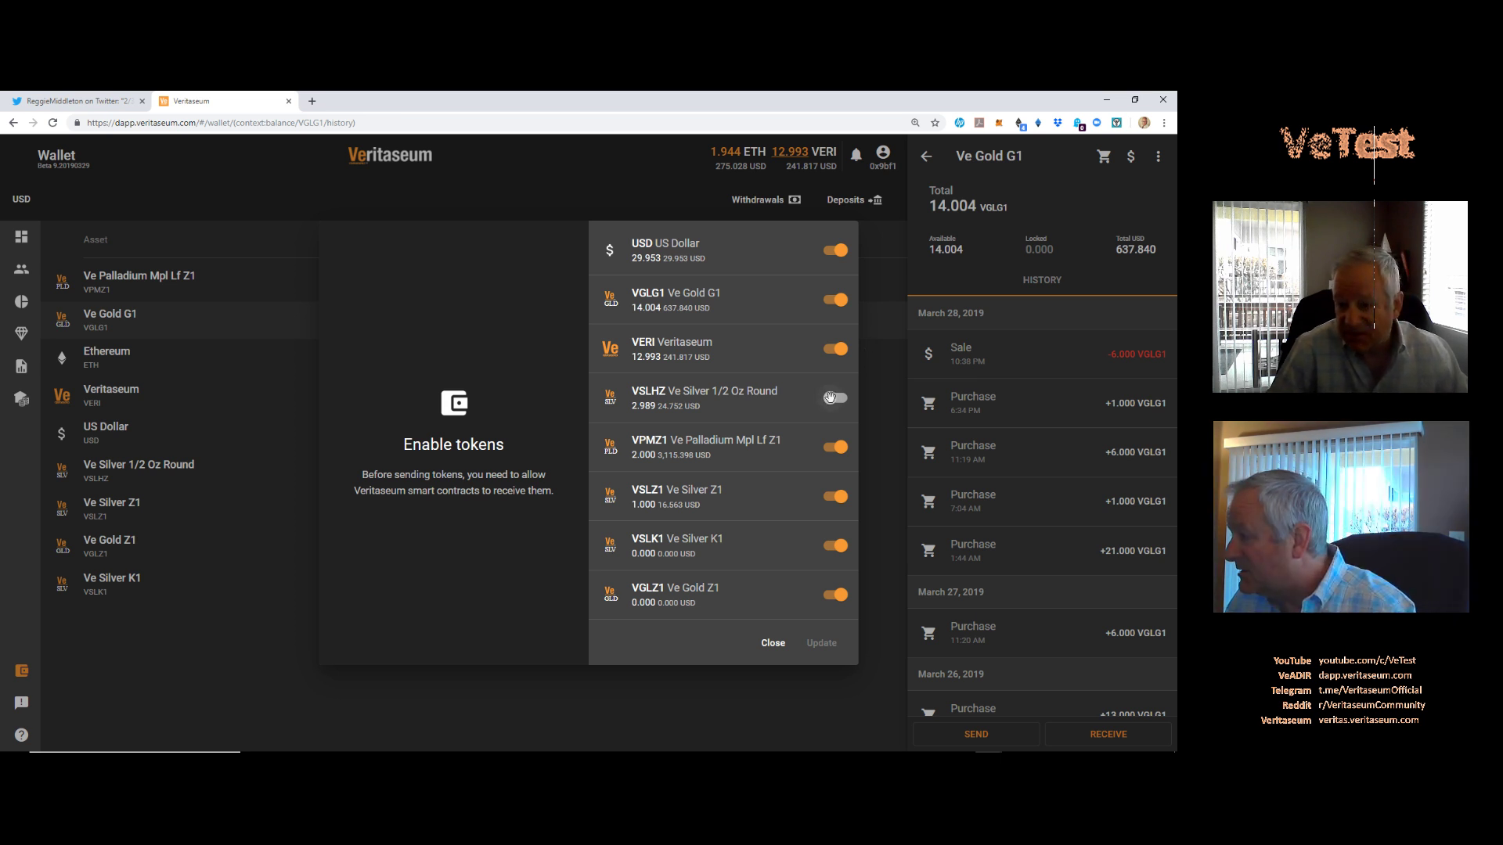
left_click(854, 400)
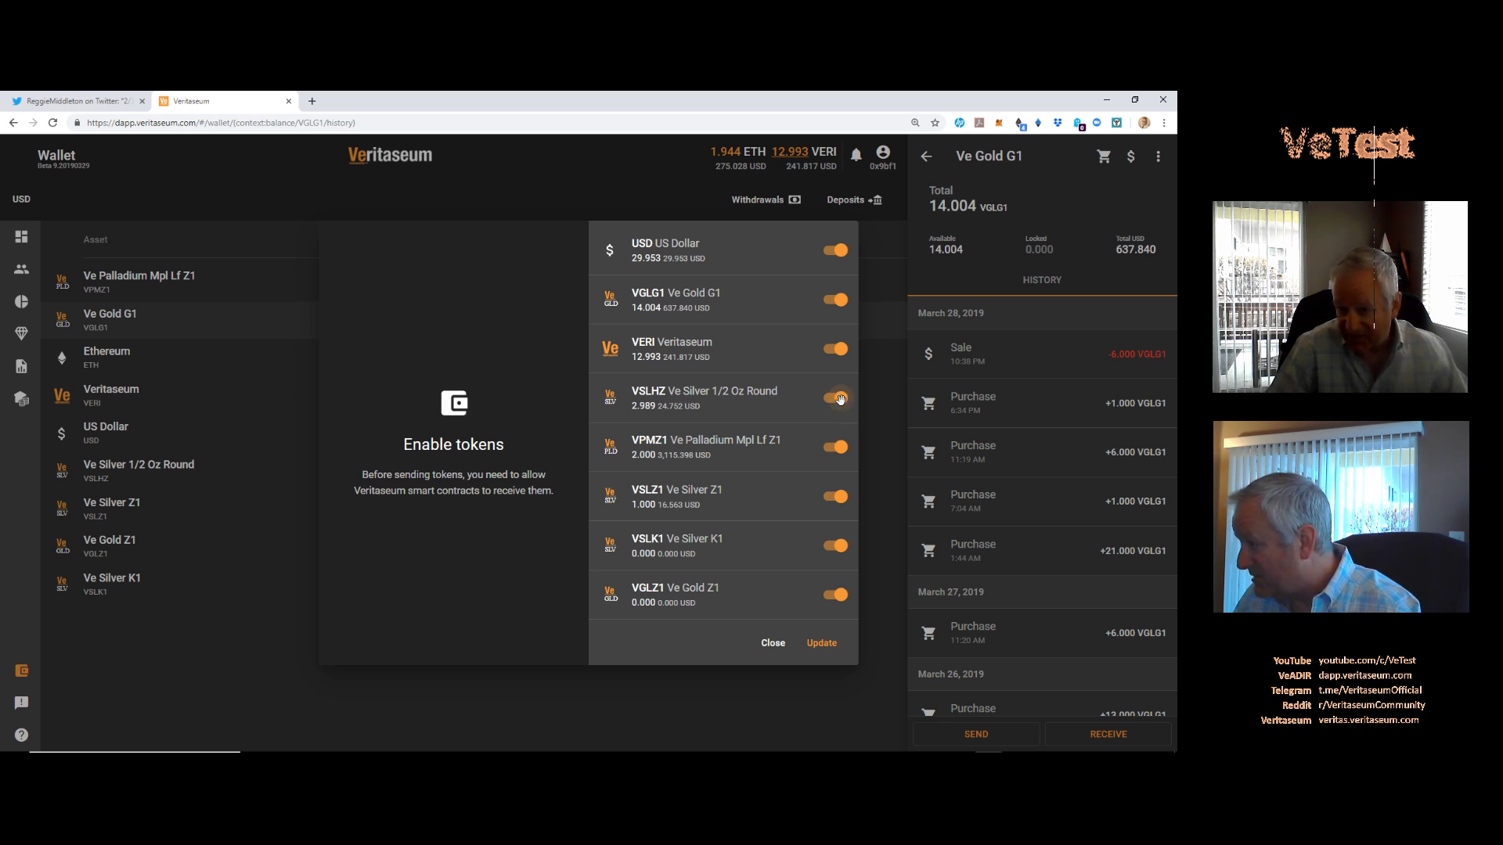
left_click(822, 642)
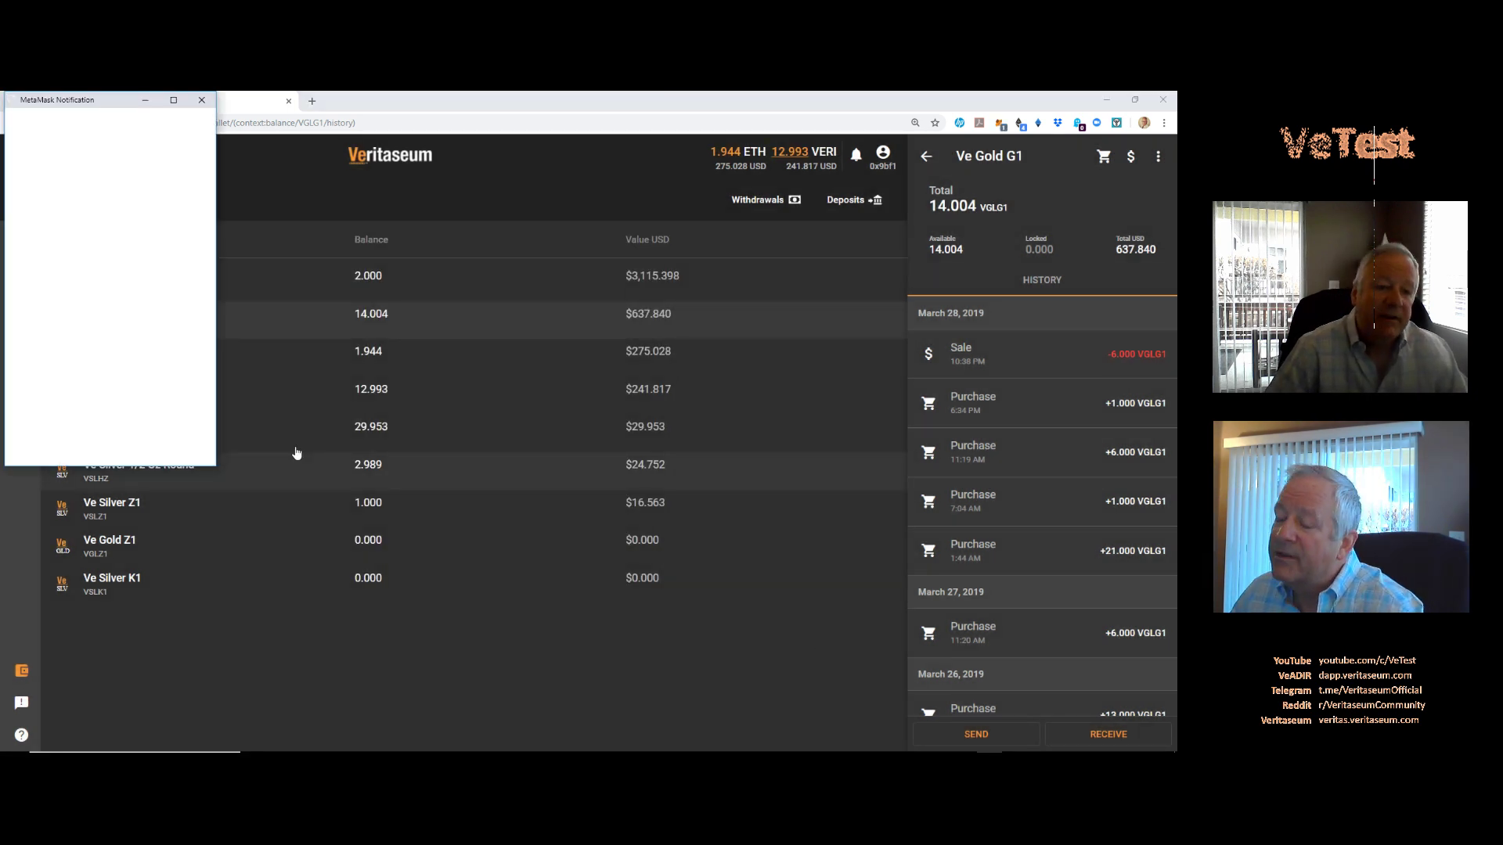
left_click_drag(117, 105, 383, 235)
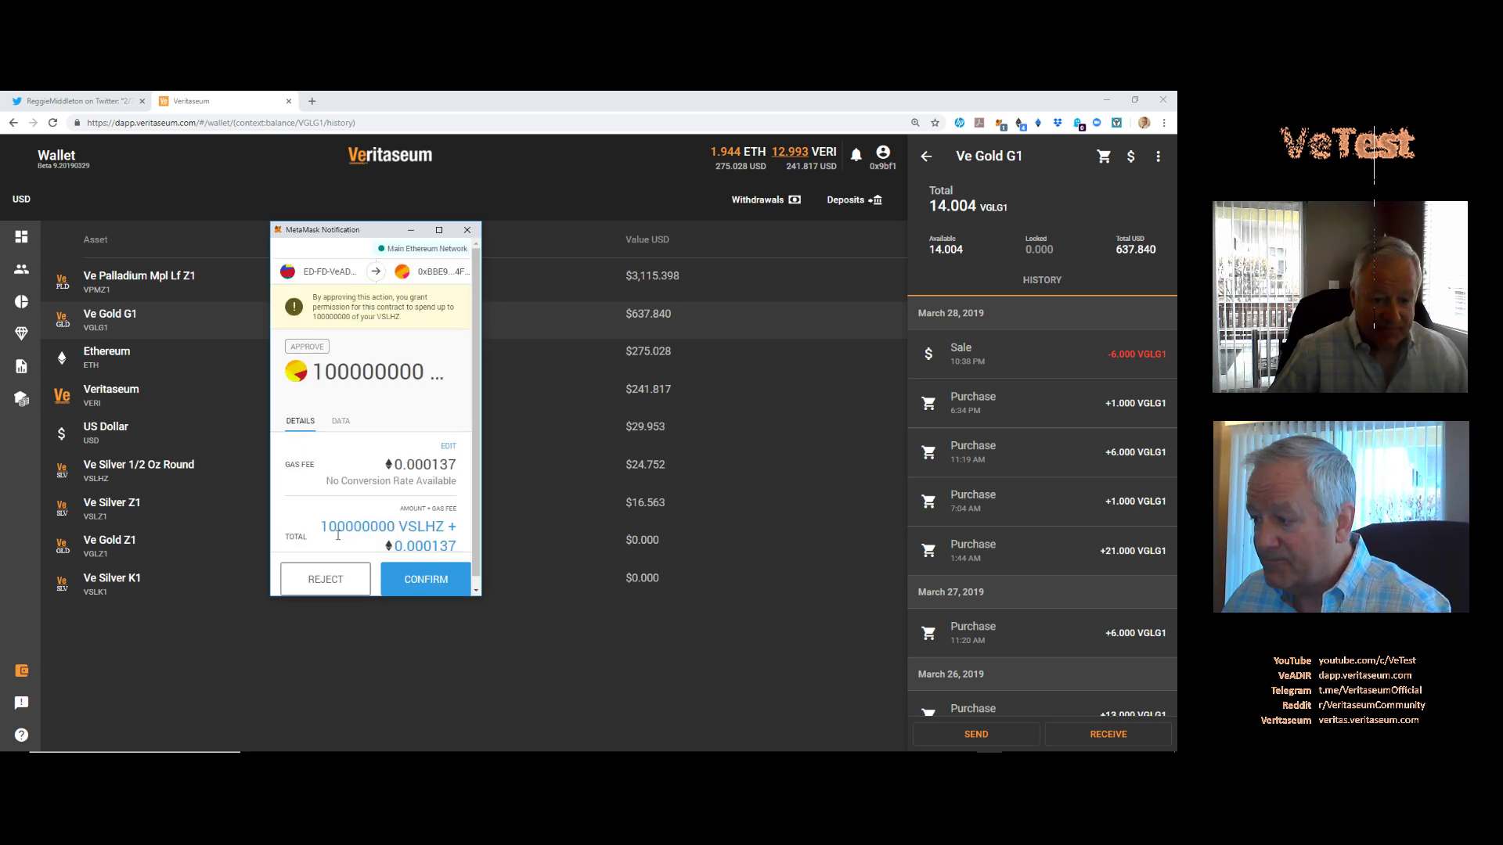
left_click(416, 584)
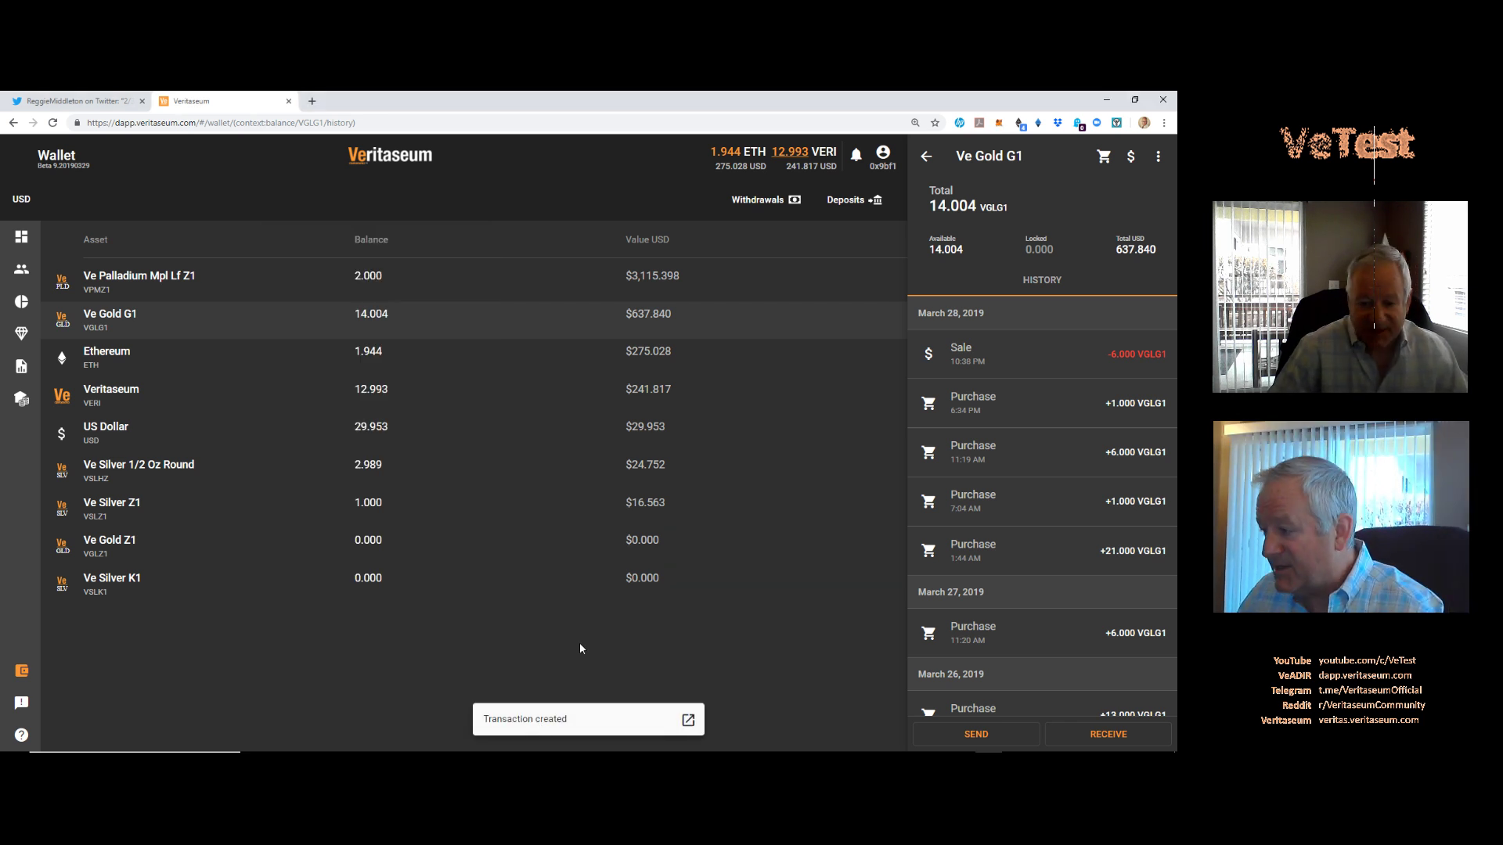
Step: View the approval transaction on Etherscan and speed it up in MetaMask with the Fast gas option
left_click(691, 721)
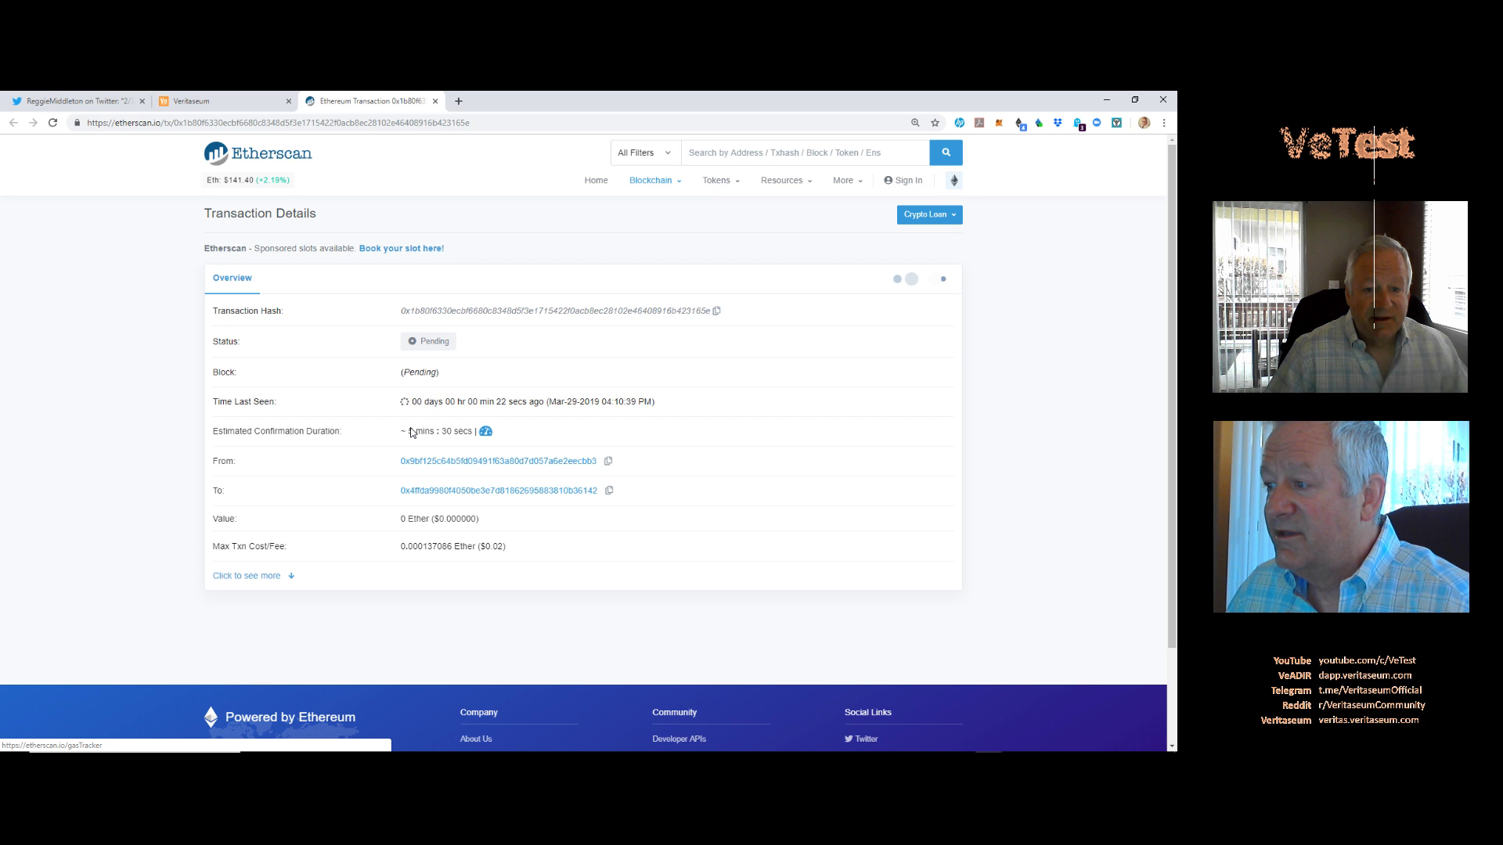
mouse_move(373, 749)
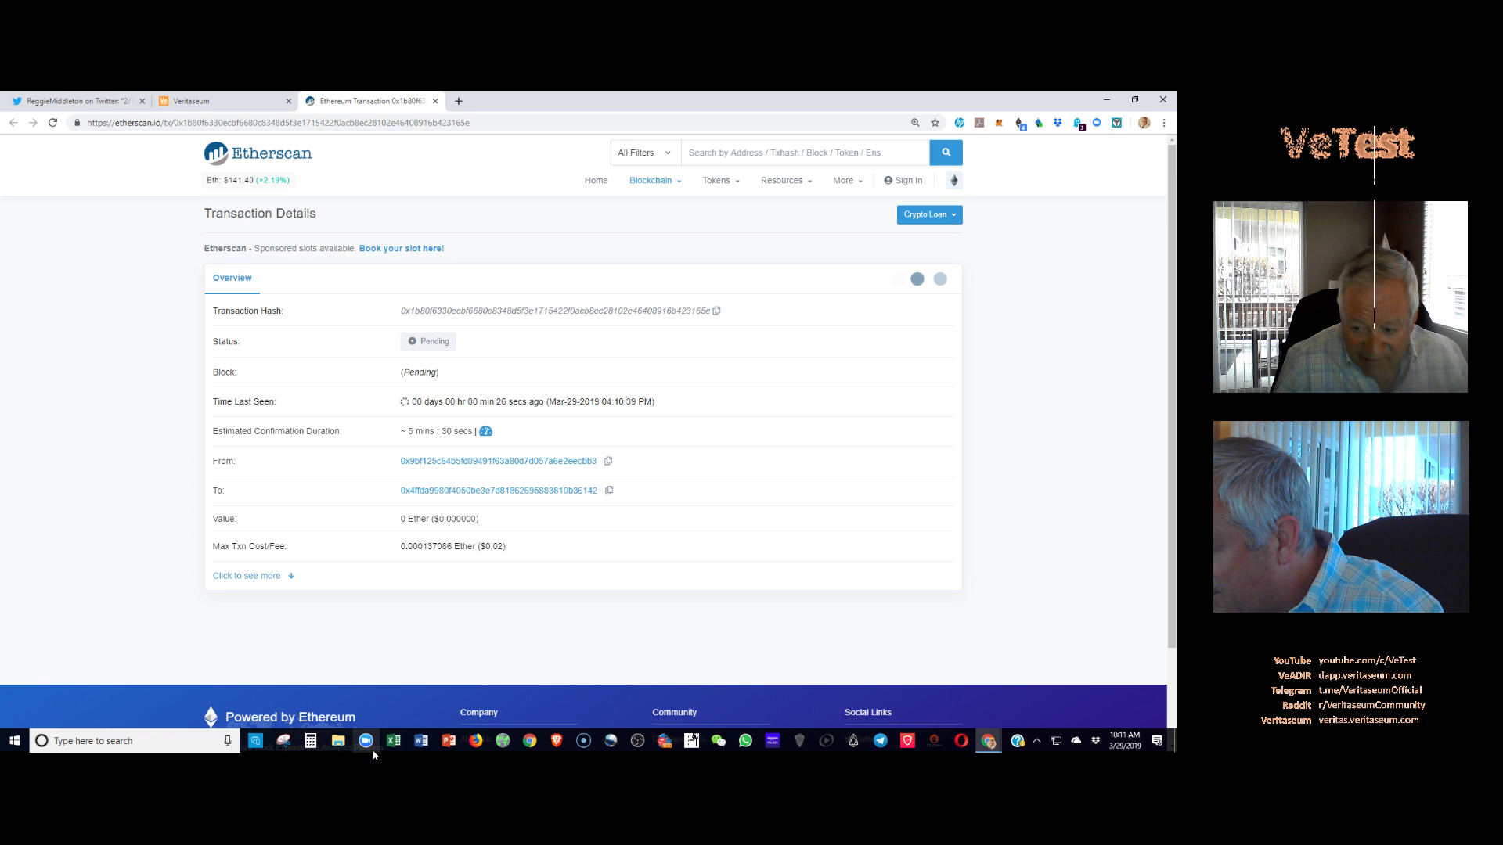
left_click(1000, 124)
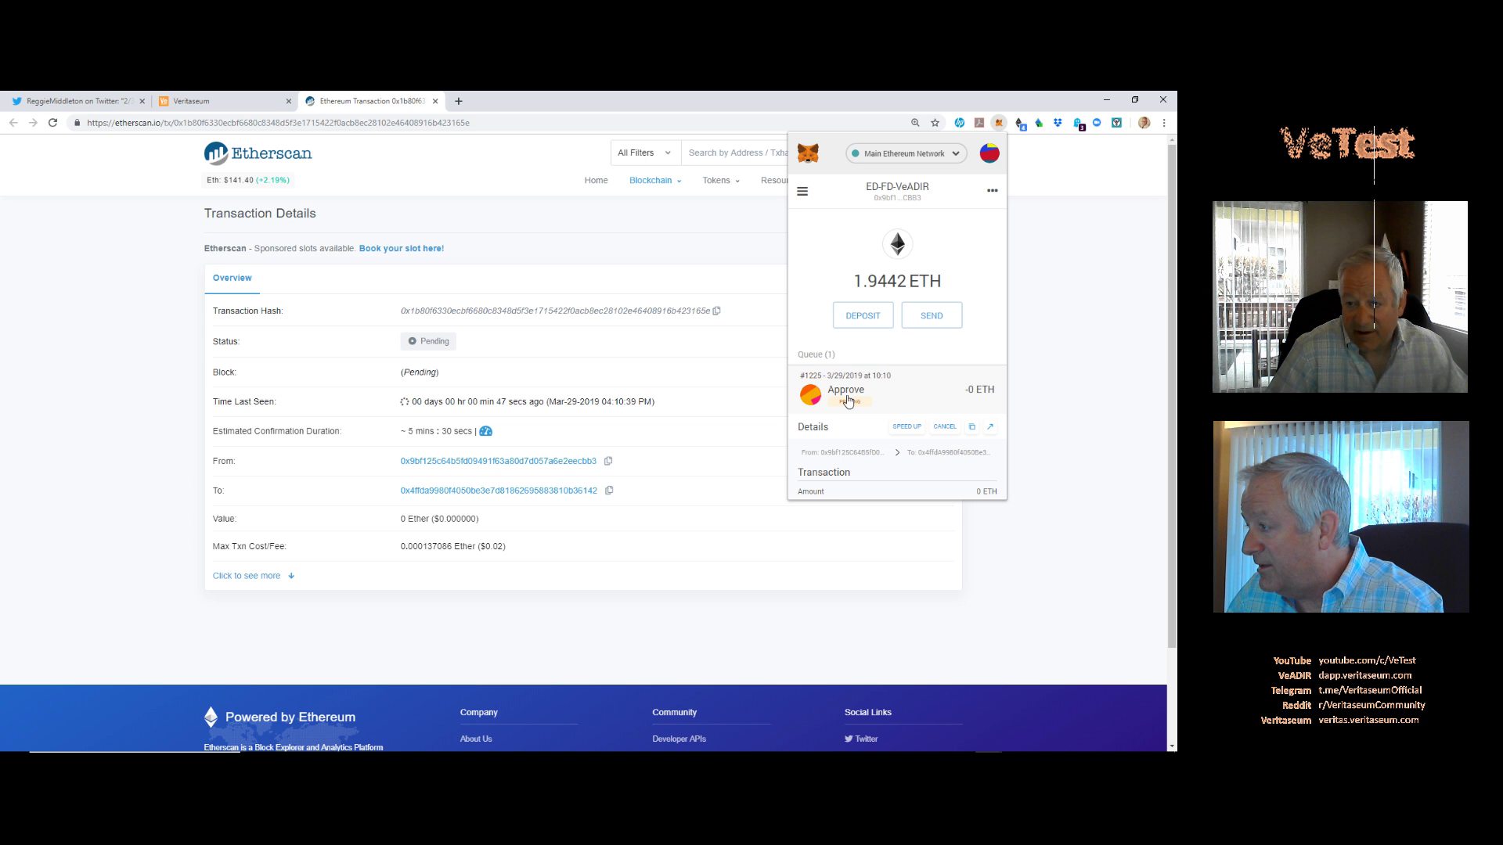
left_click(906, 426)
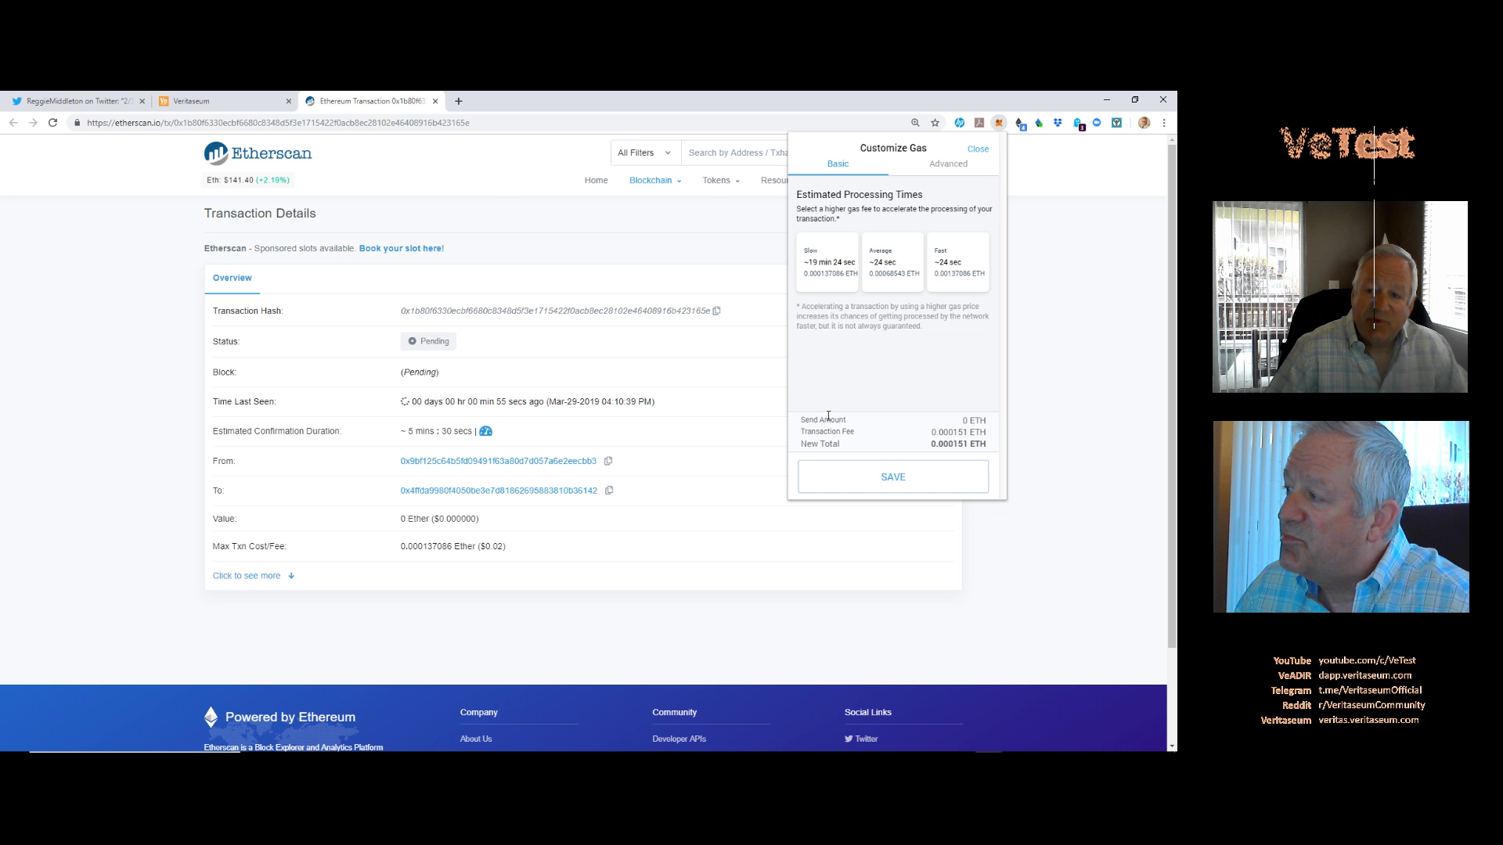
left_click(956, 262)
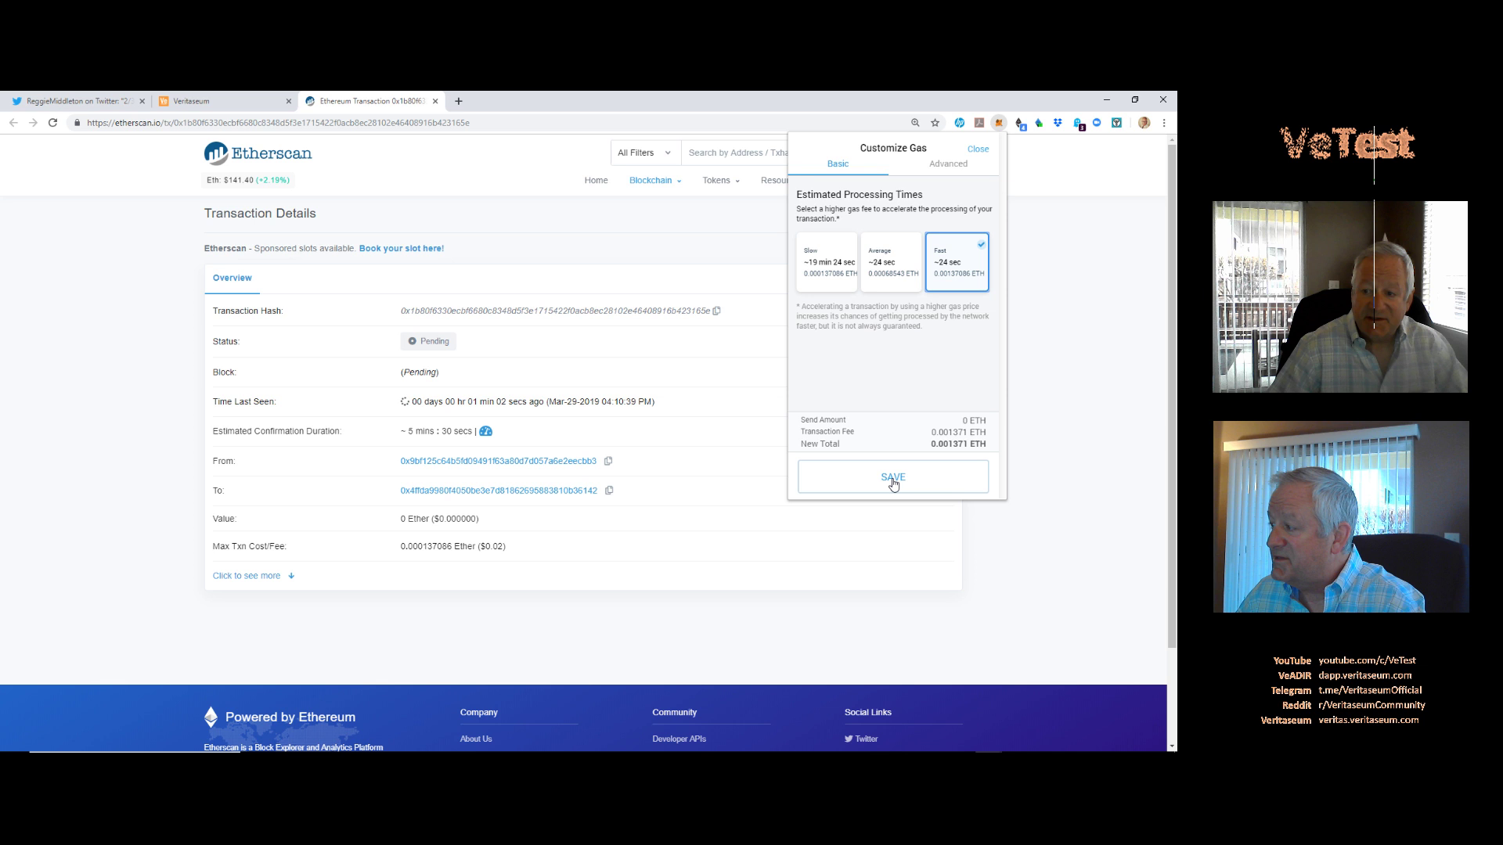
left_click(893, 479)
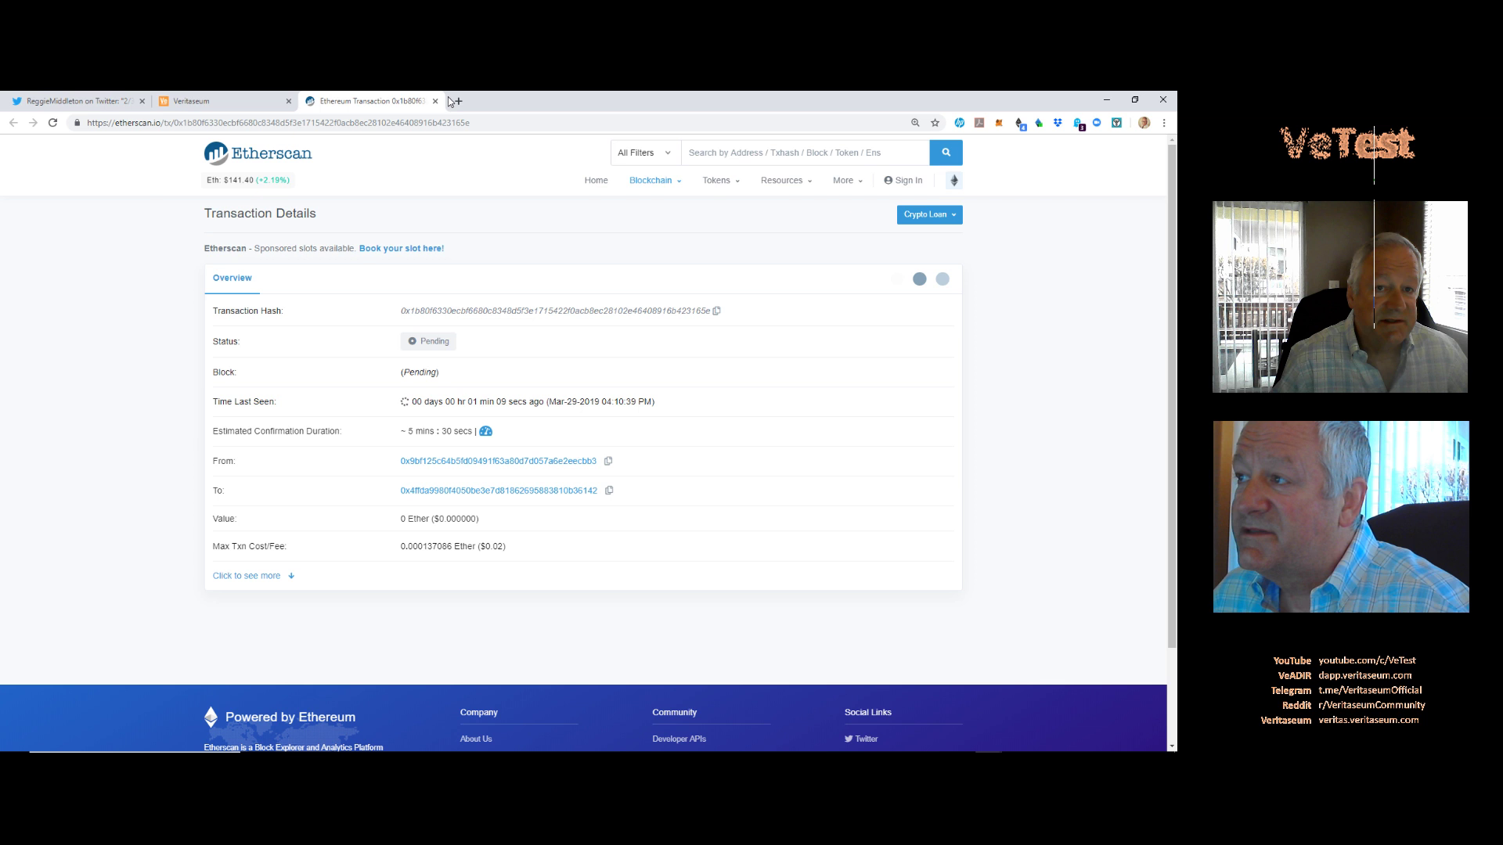
Step: Close the Etherscan transaction page and open Veritaseum's list of available assets
left_click(436, 101)
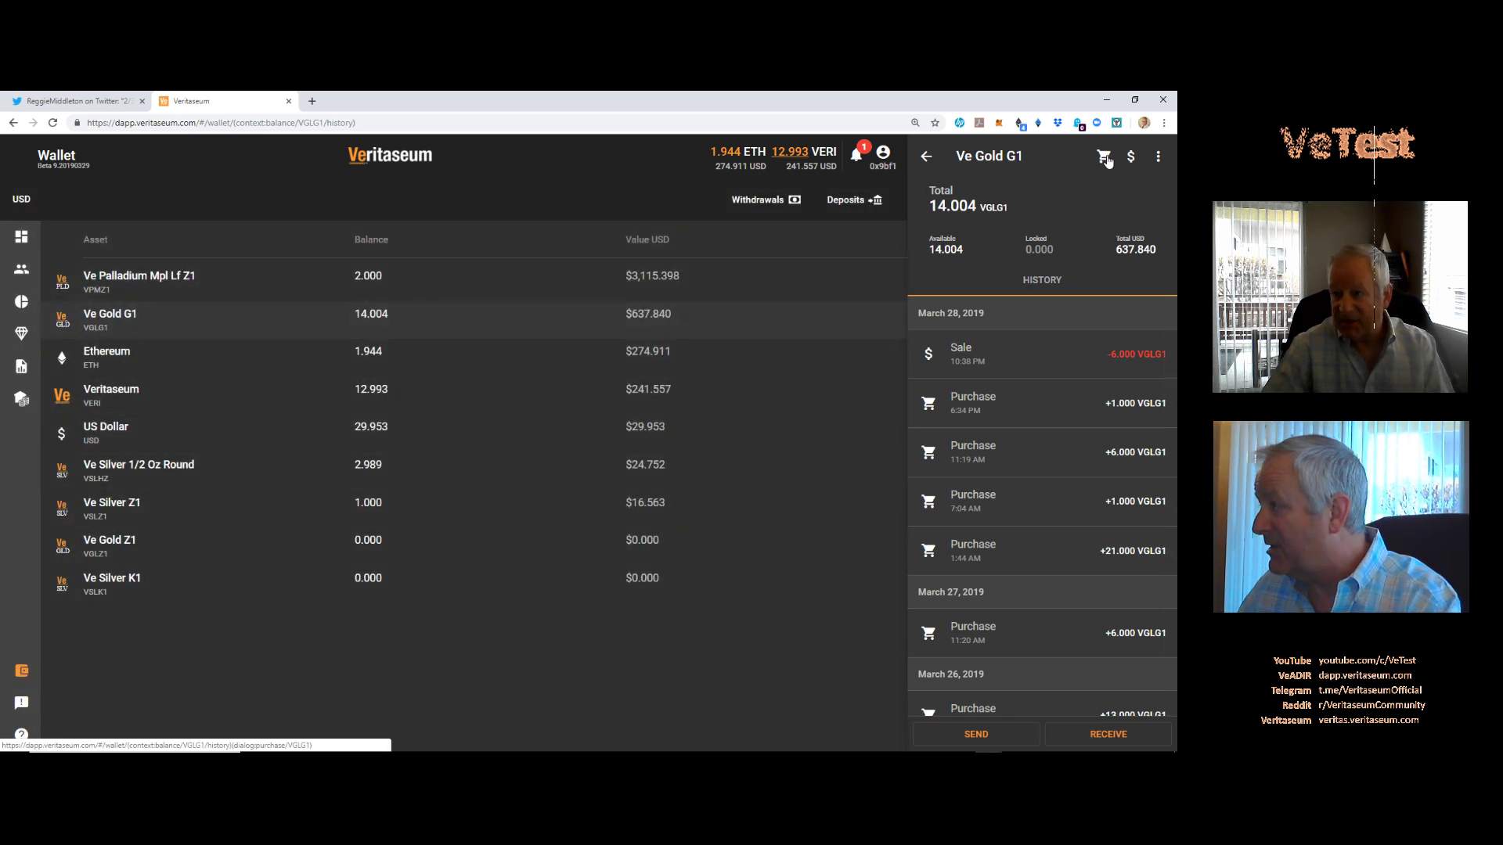
mouse_move(30, 344)
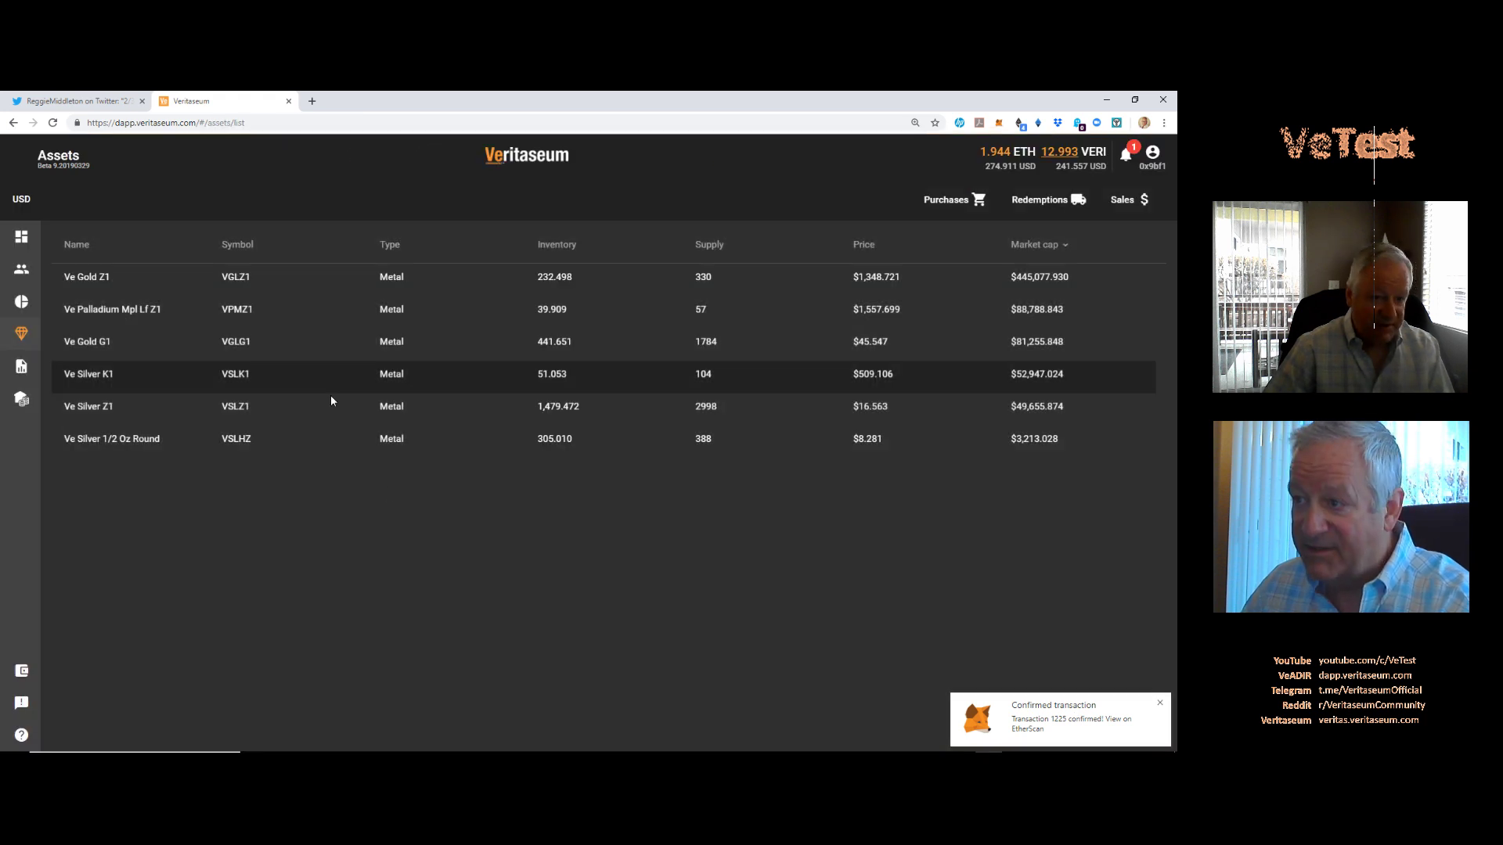
left_click(306, 346)
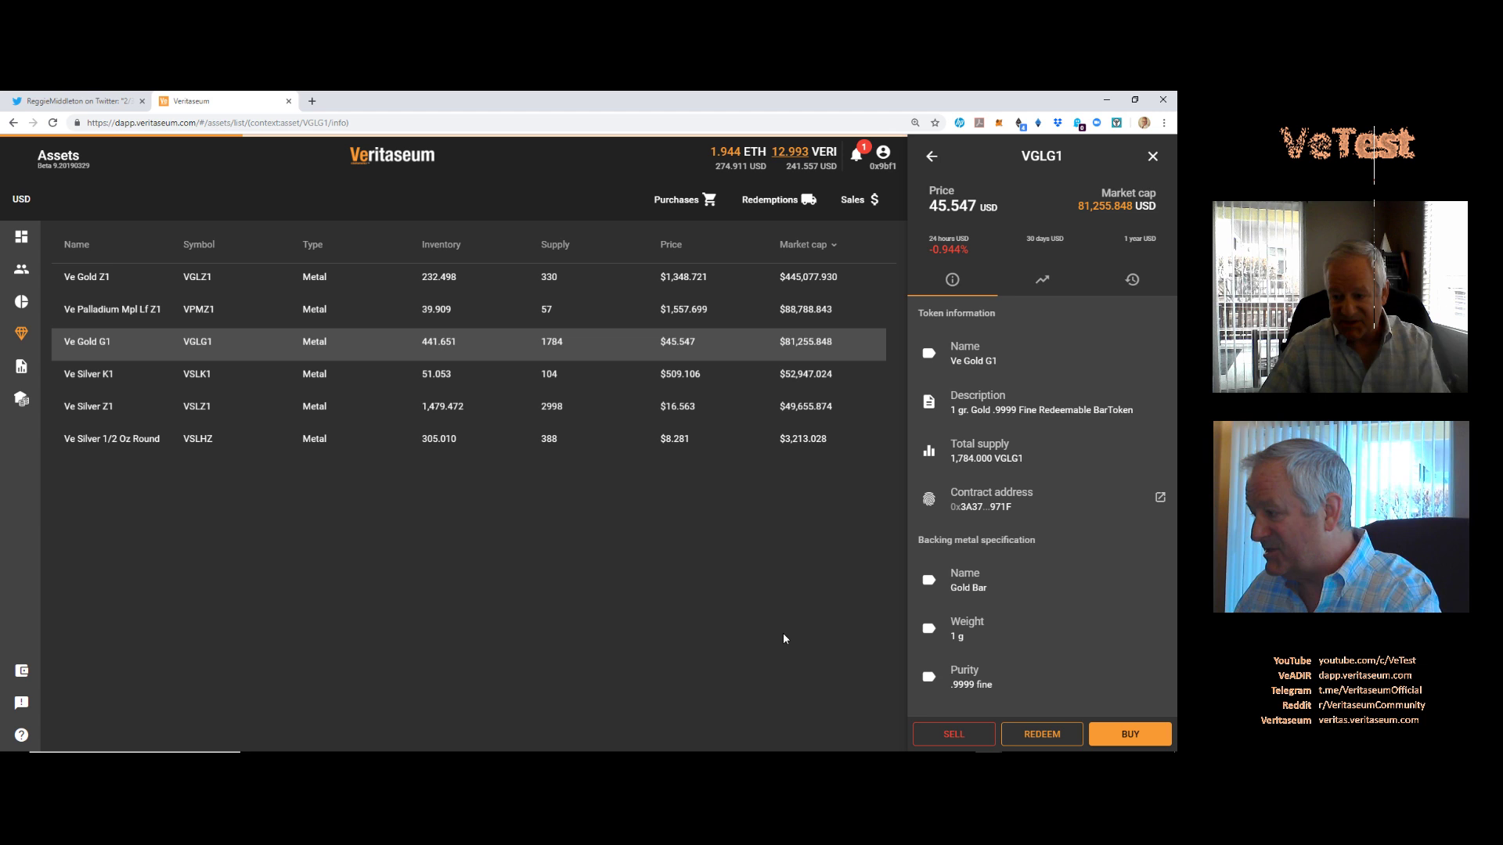
left_click(1130, 735)
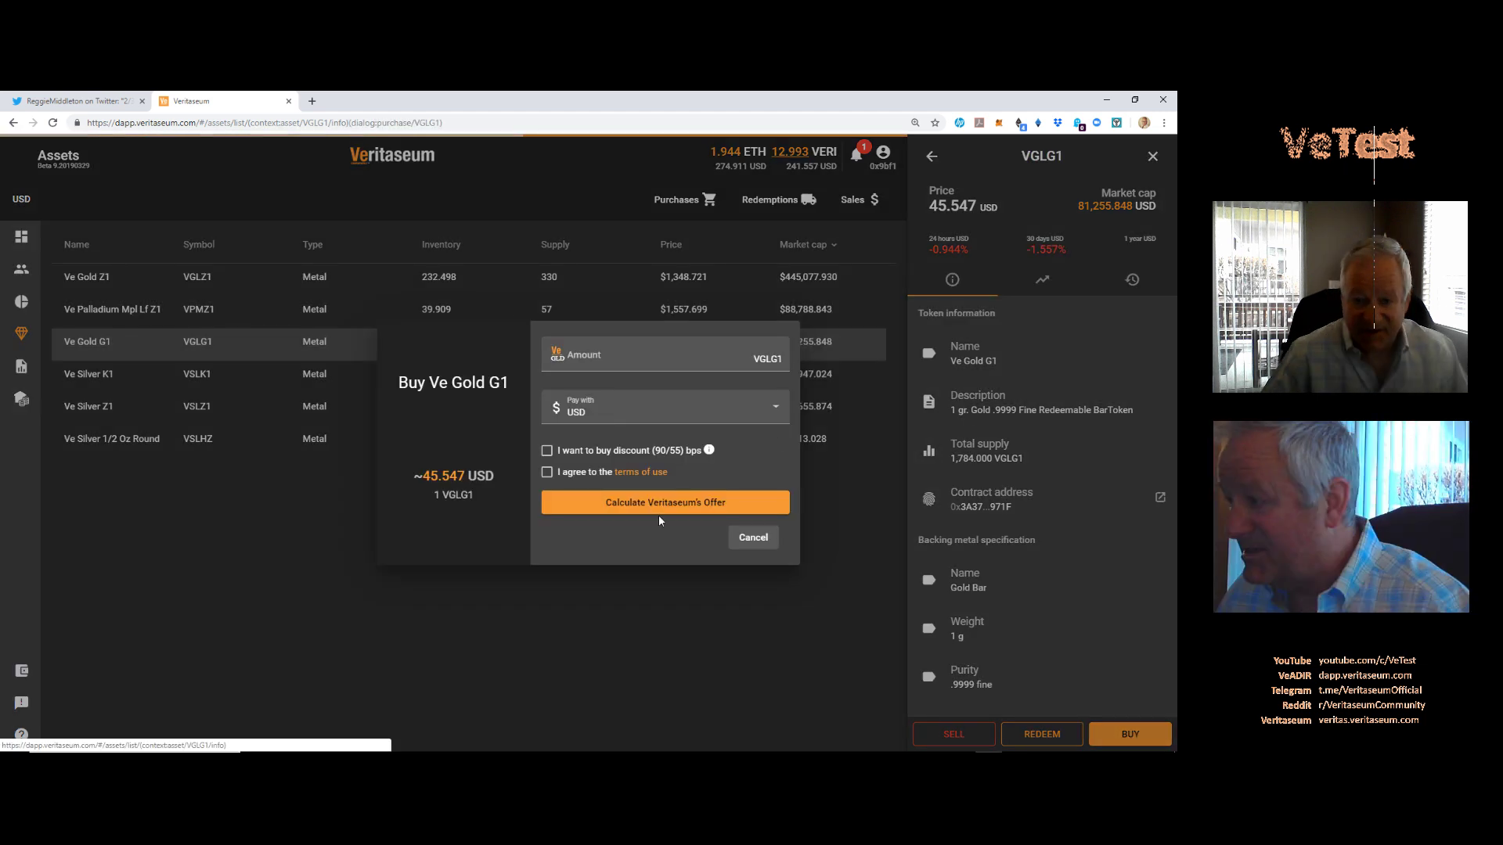
left_click(593, 354)
type("1")
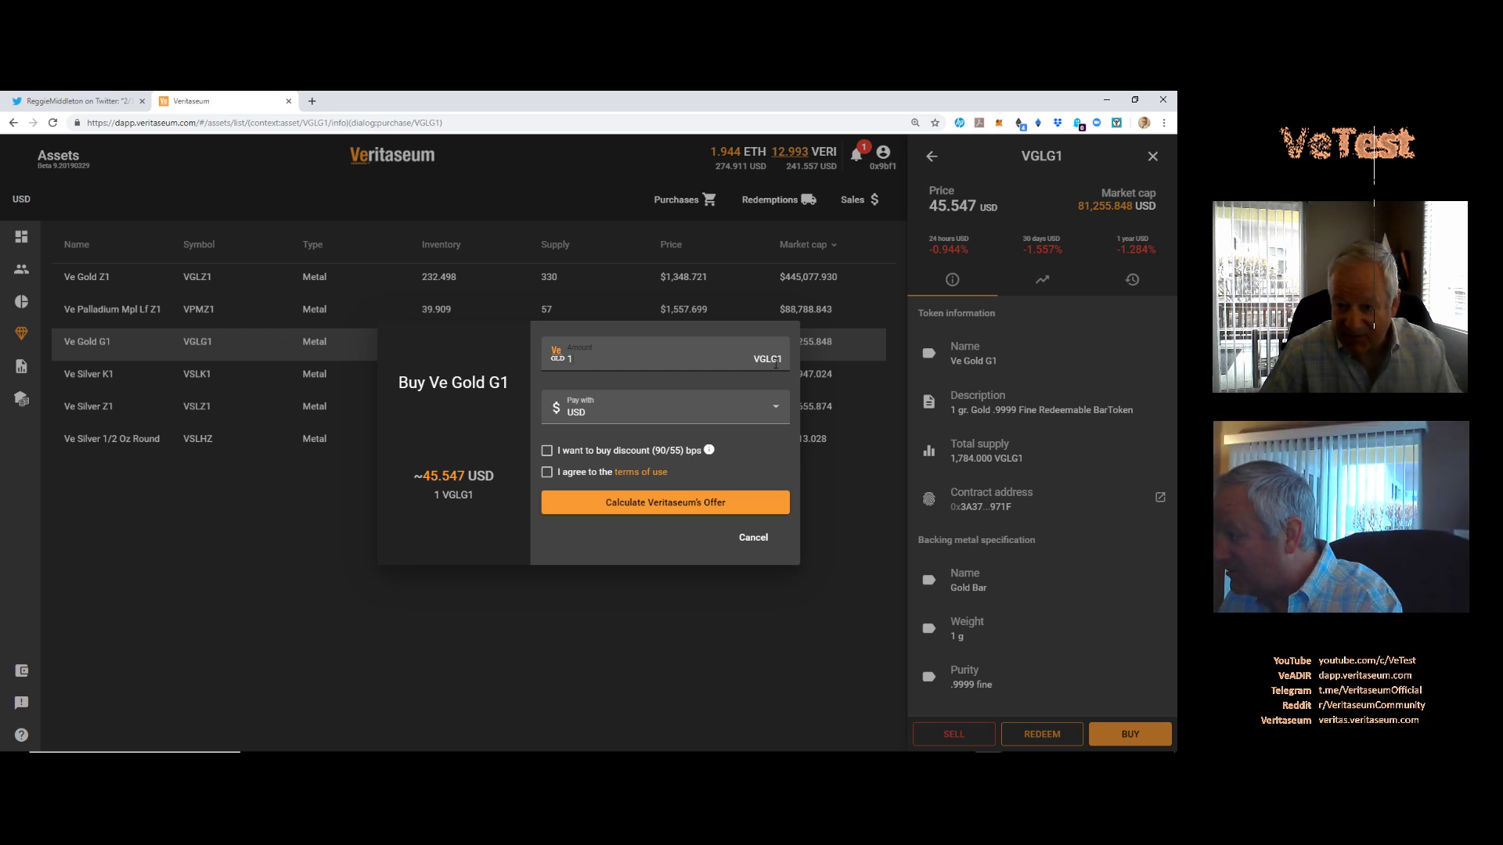
left_click(604, 412)
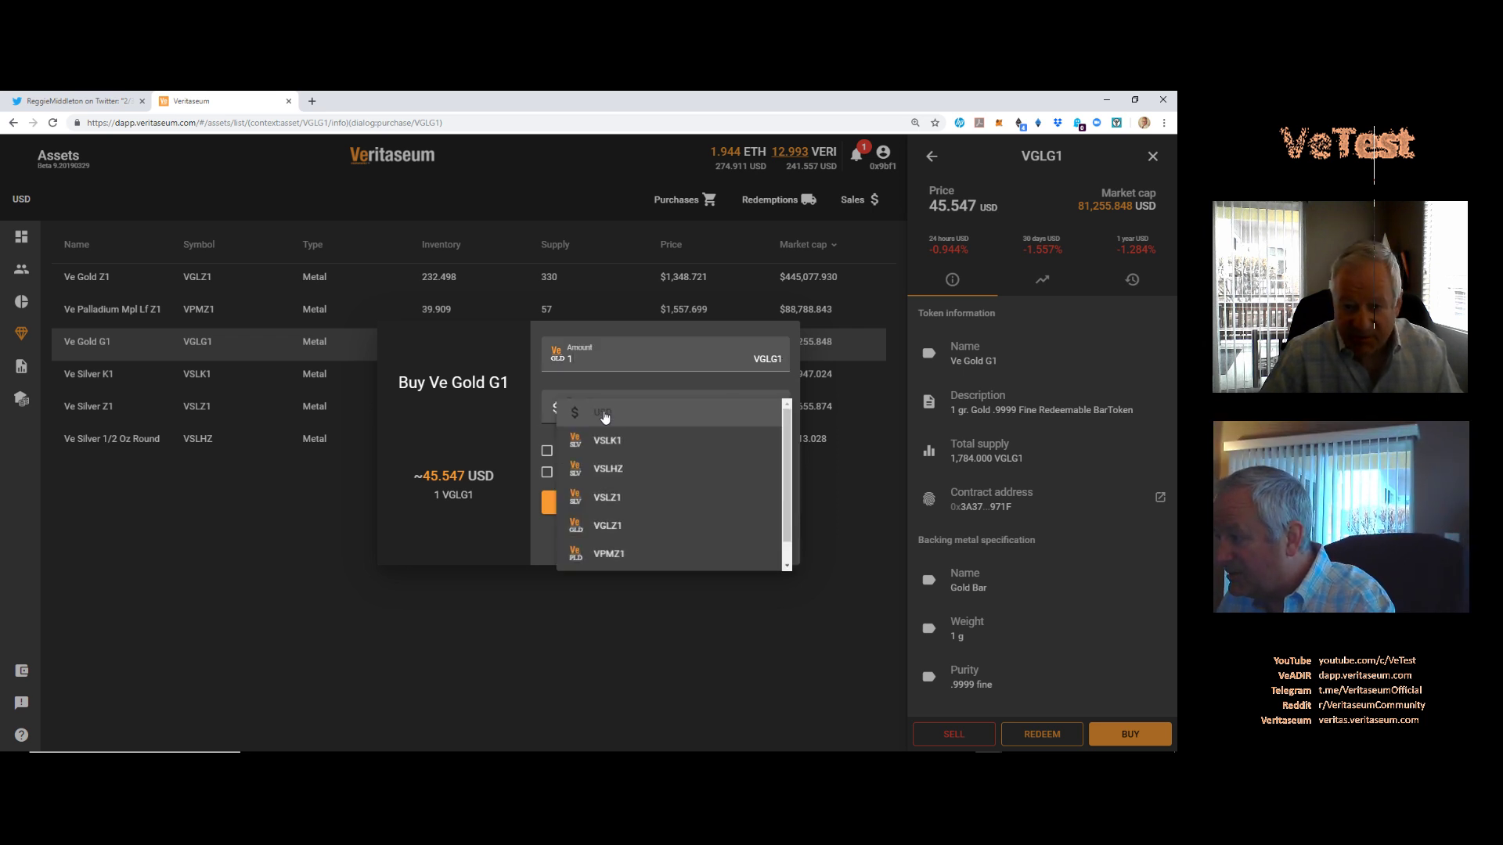
left_click_drag(787, 445, 787, 465)
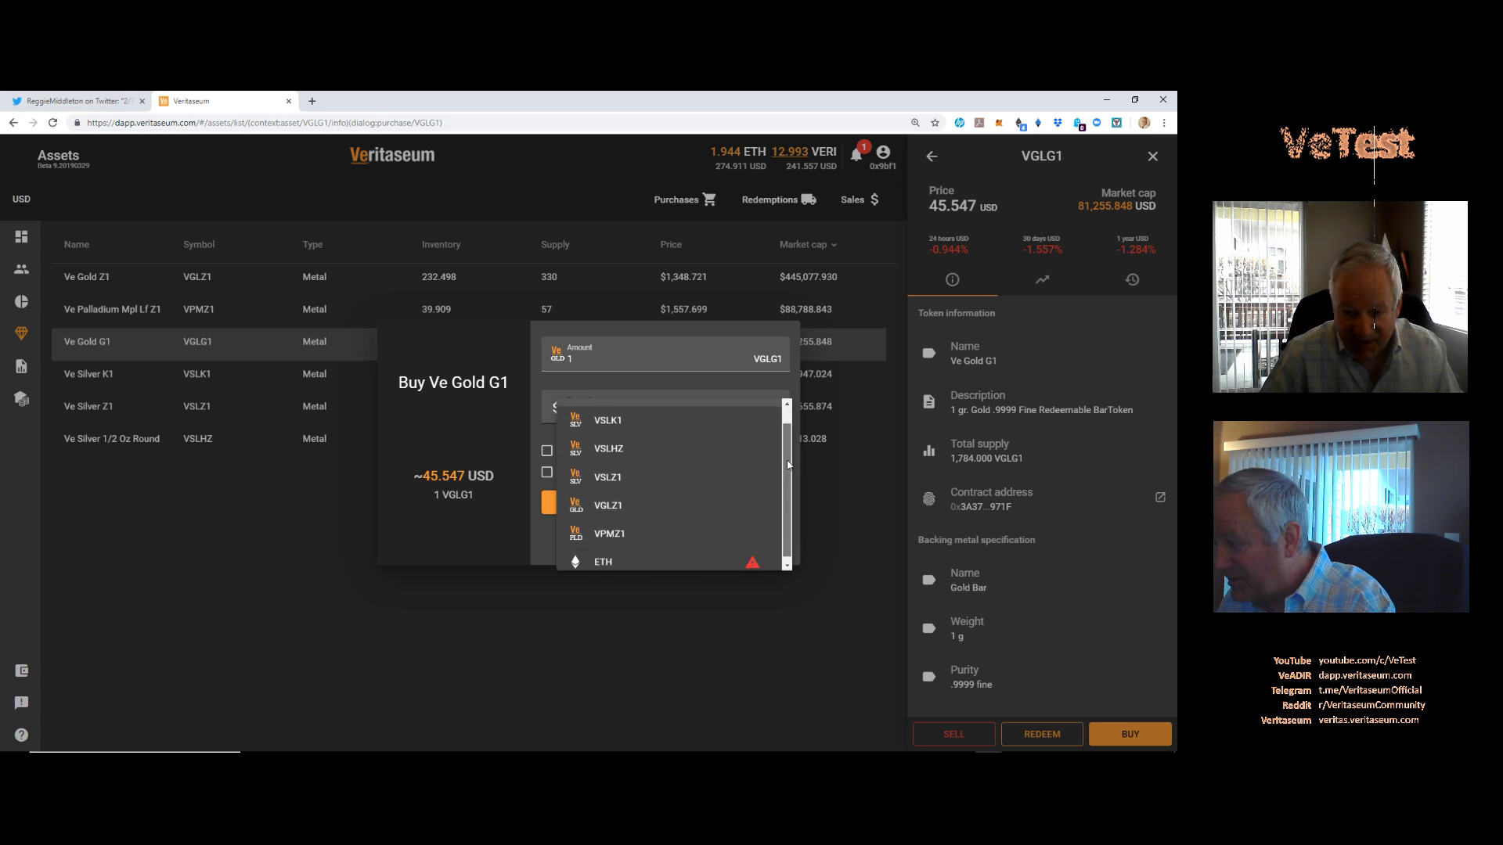
left_click(630, 450)
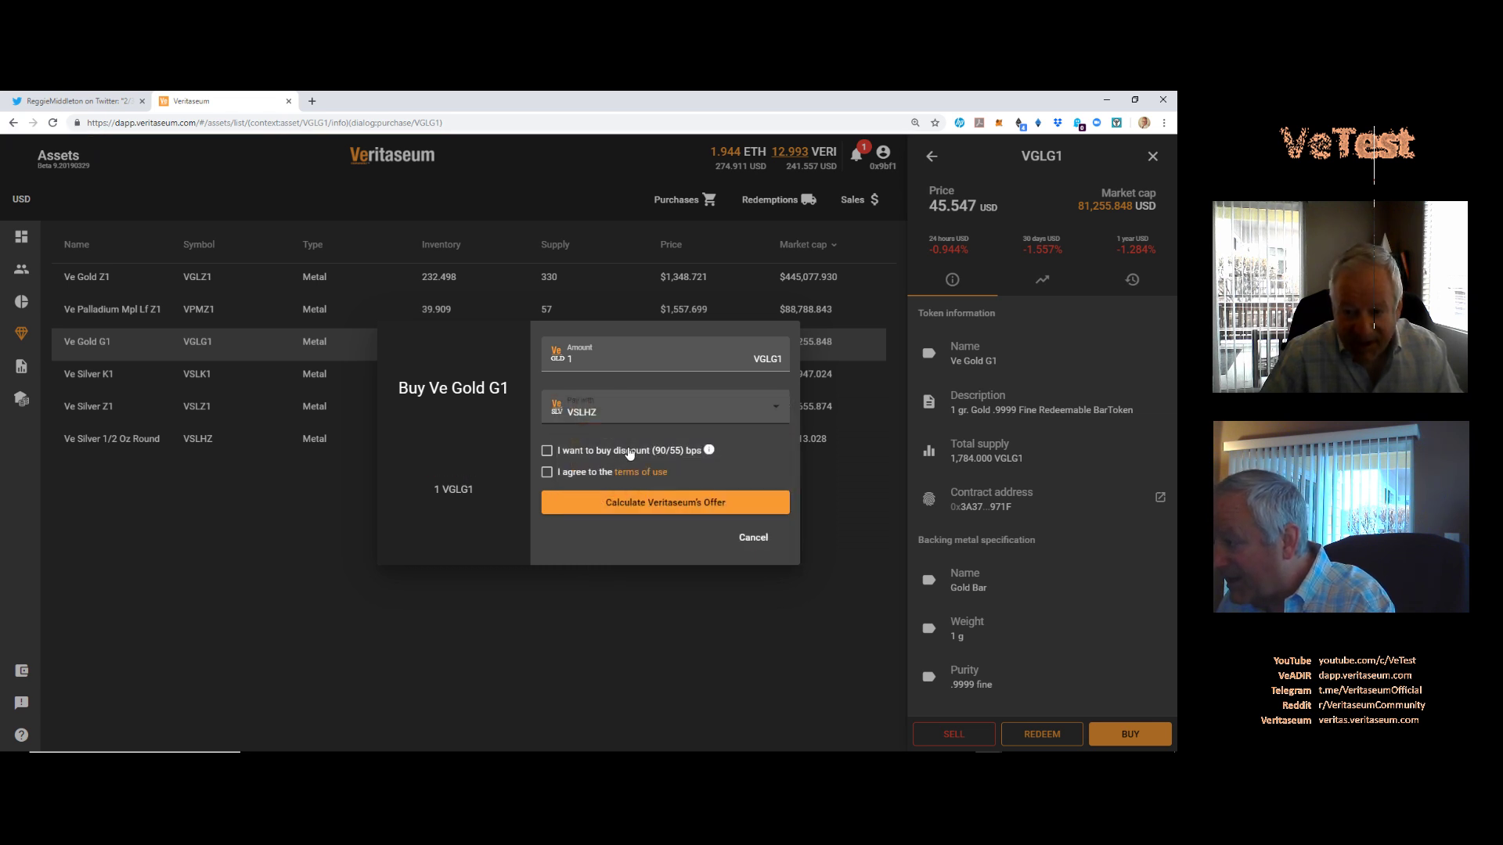
left_click(547, 453)
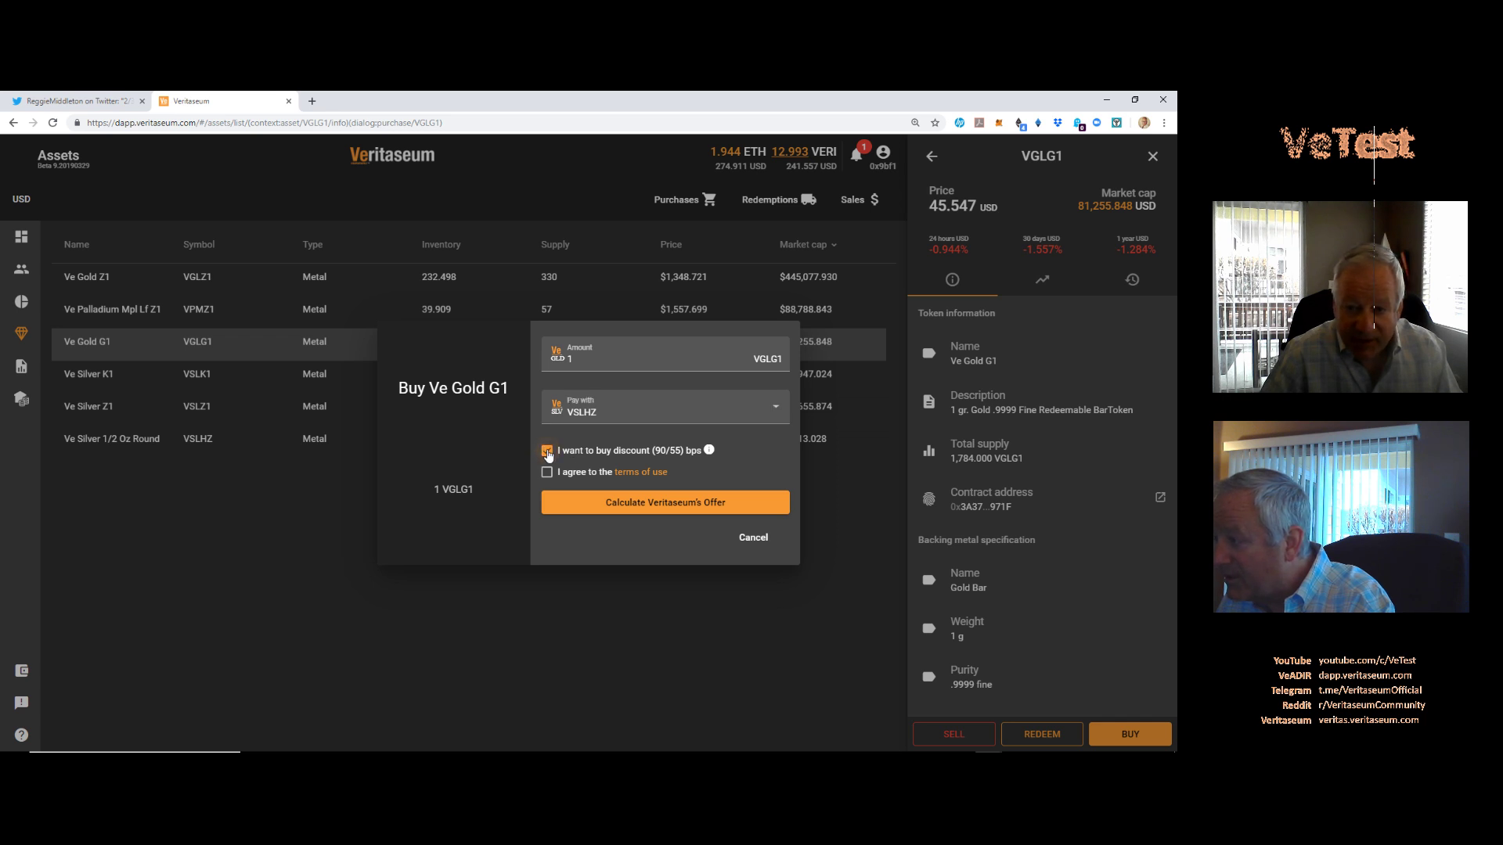
left_click(547, 473)
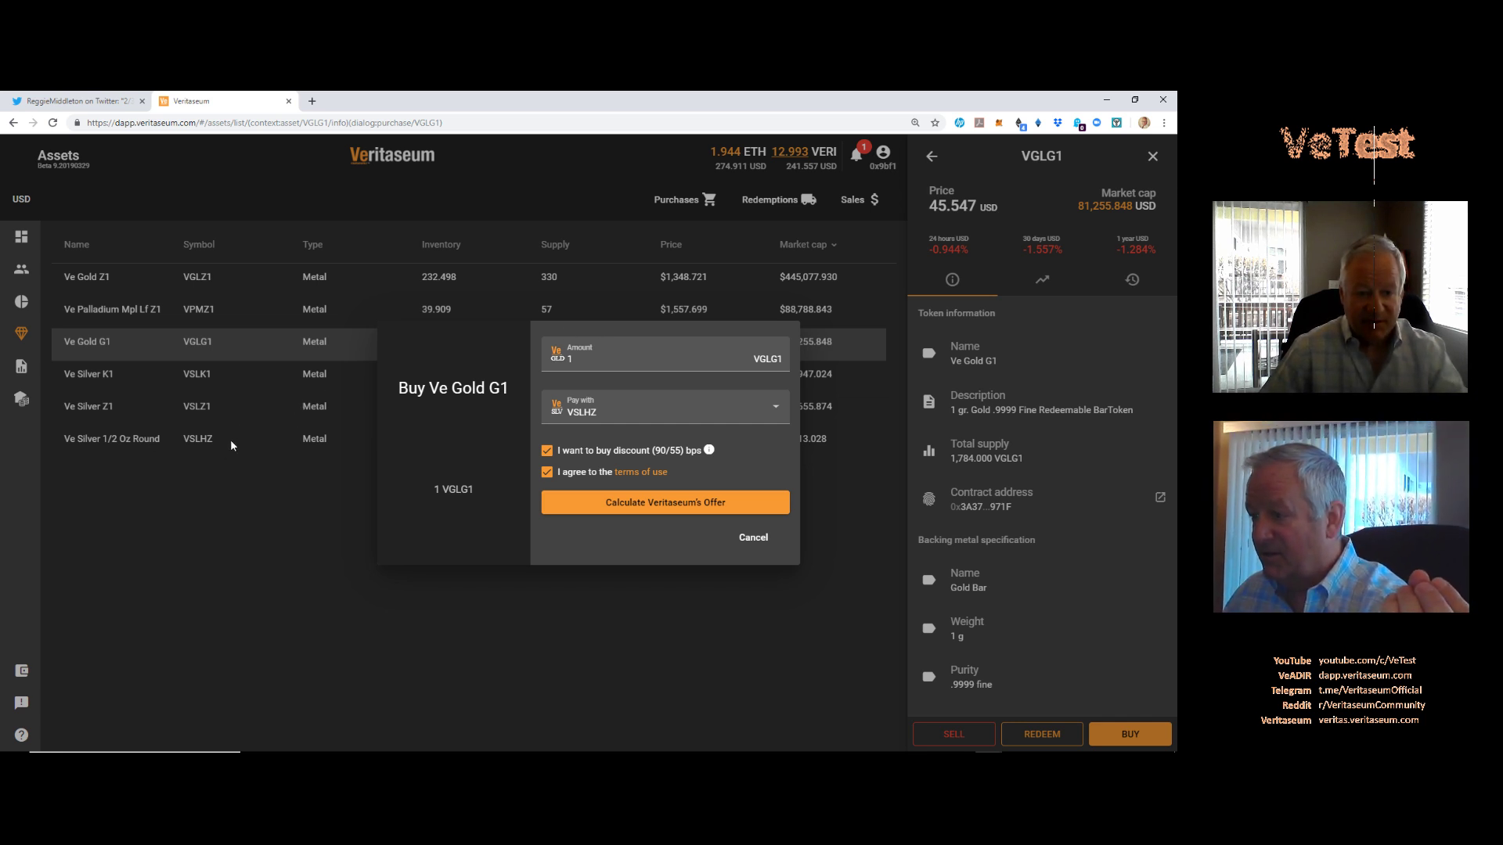
left_click(754, 540)
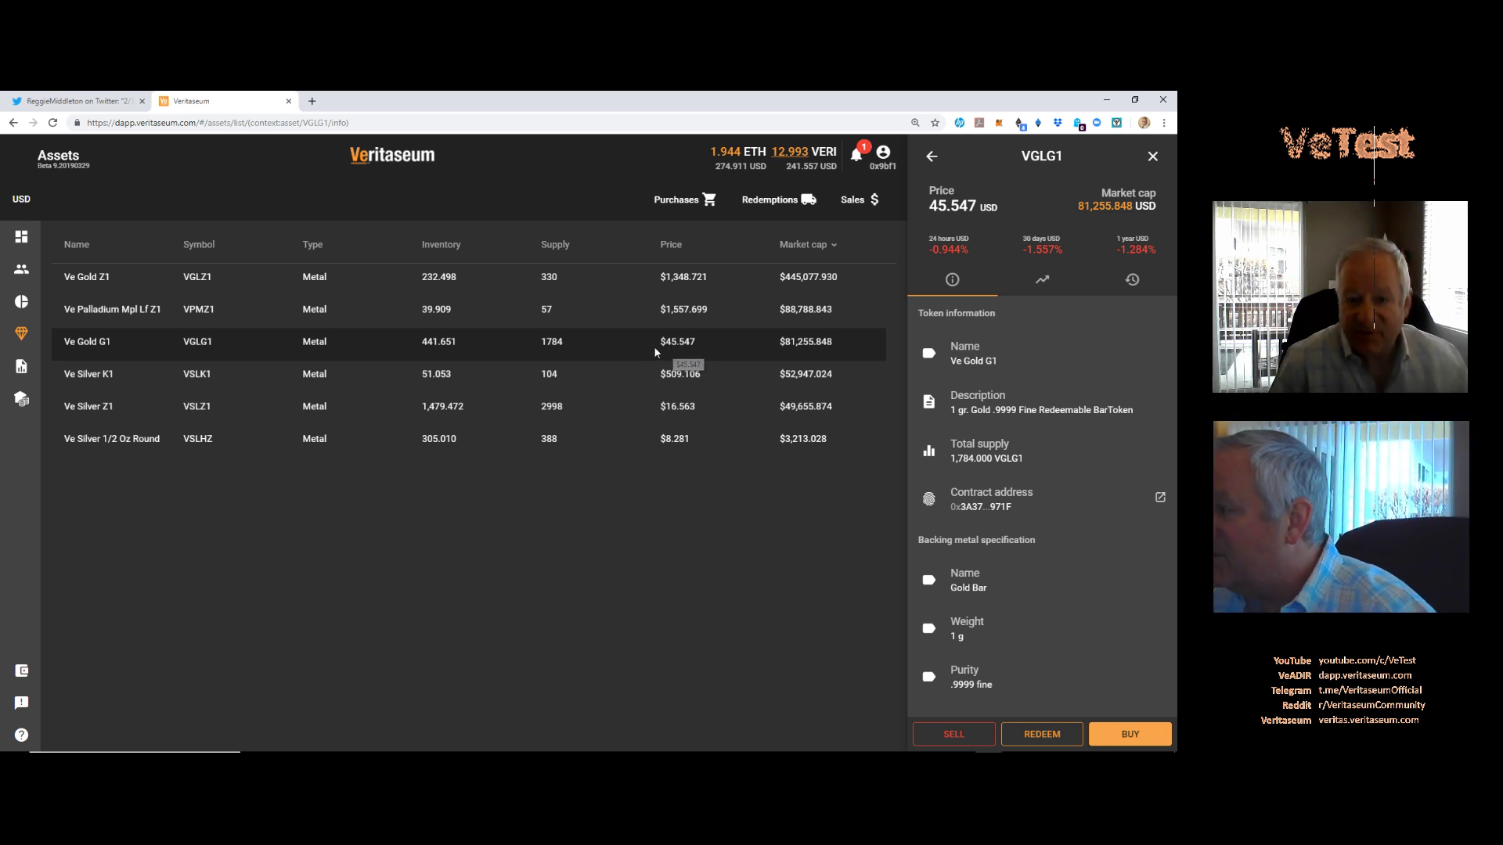
Step: Open the Ve Gold G1 purchase form and check the tweet's wording about buying a fractional gram of gold
left_click(1130, 736)
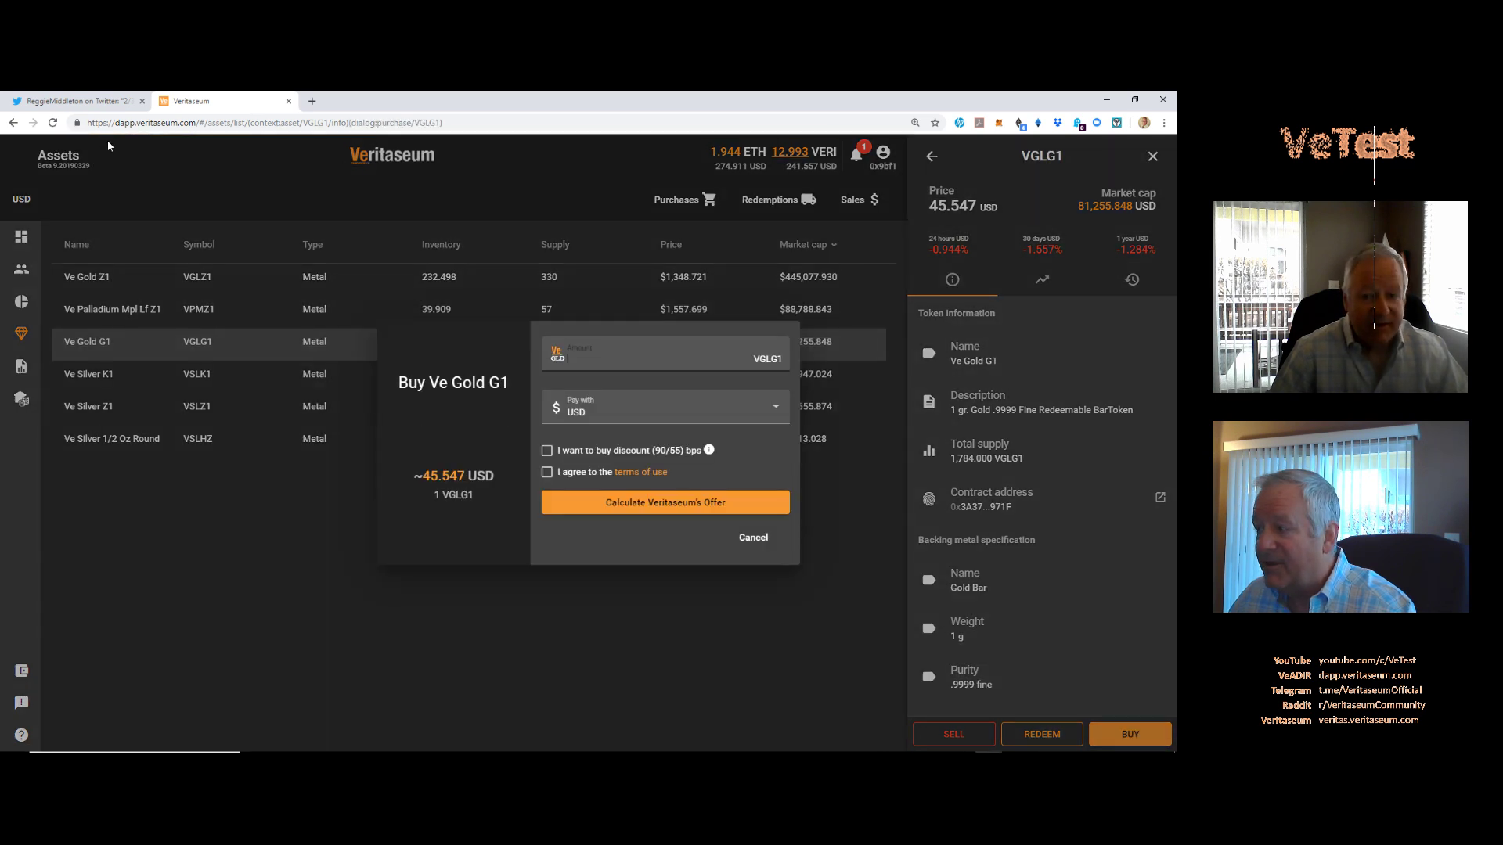
left_click(82, 101)
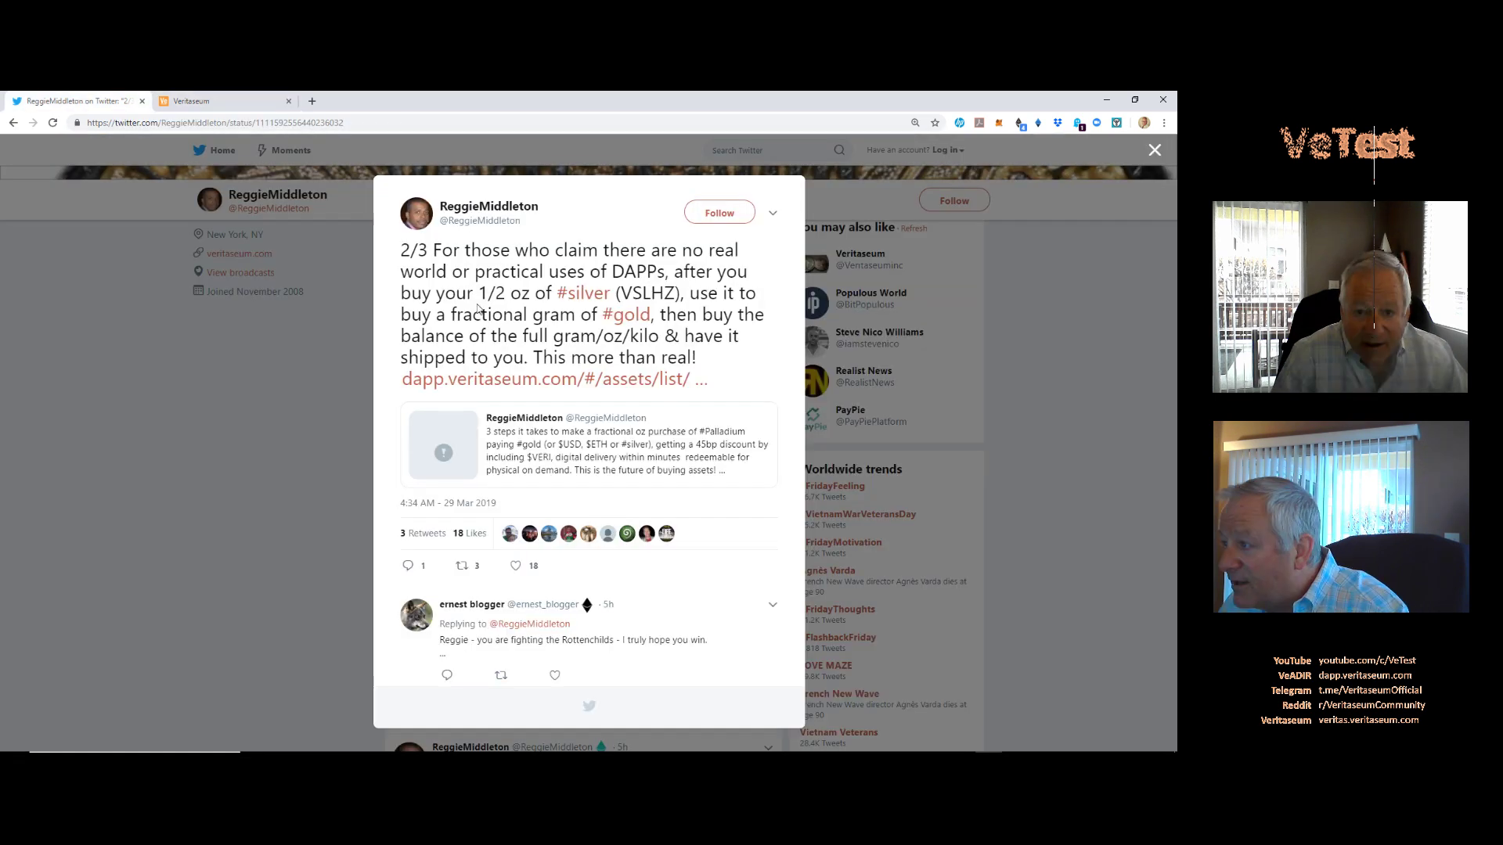
left_click_drag(411, 315, 578, 316)
left_click(204, 102)
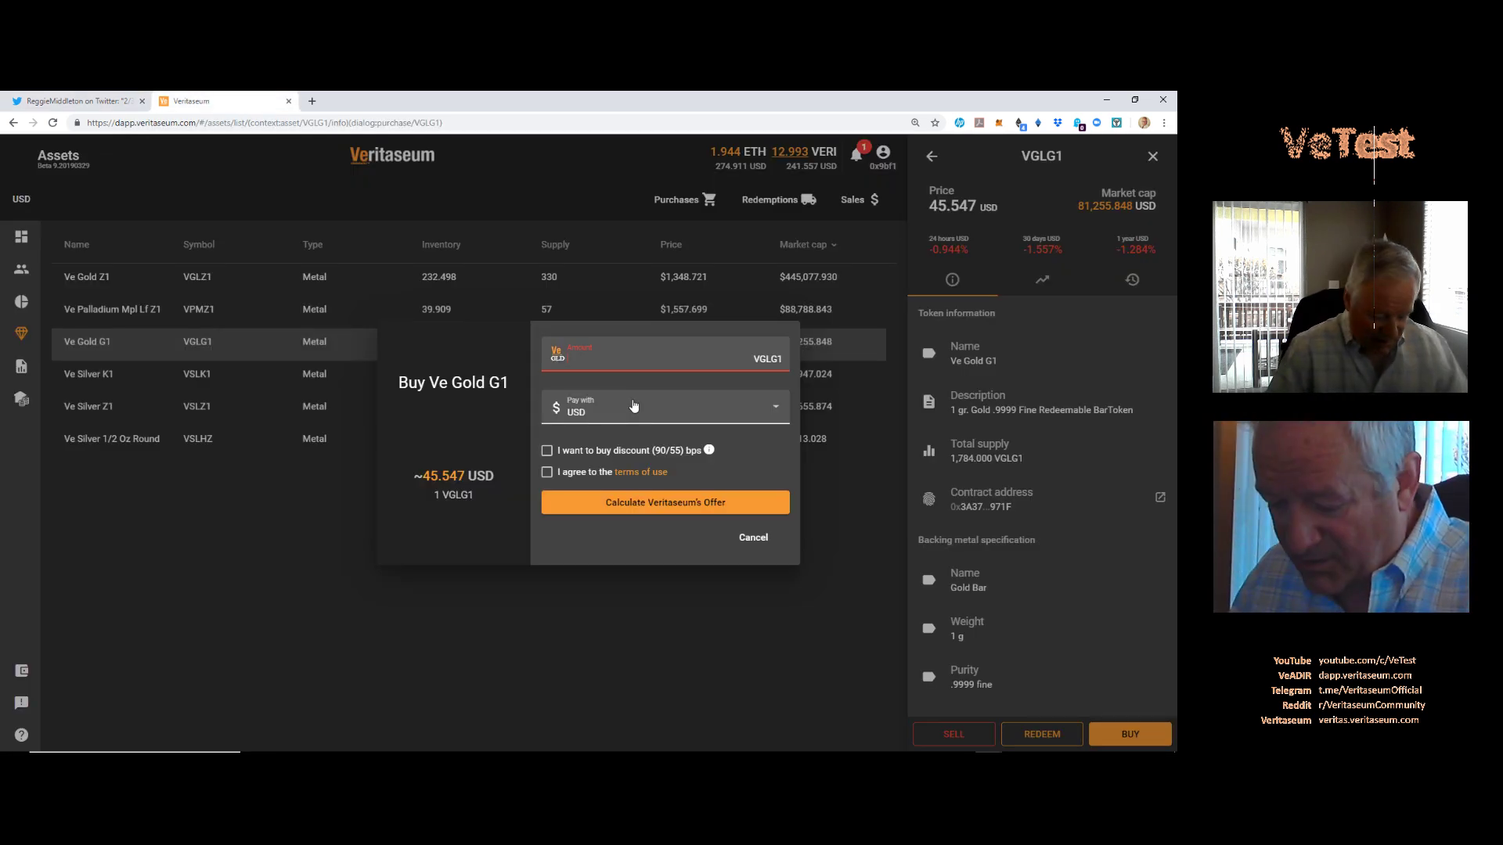
Step: Request an offer for 1 VGLG1 paid with VSLHZ, with the buy discount selected and the terms of use accepted
type("0.")
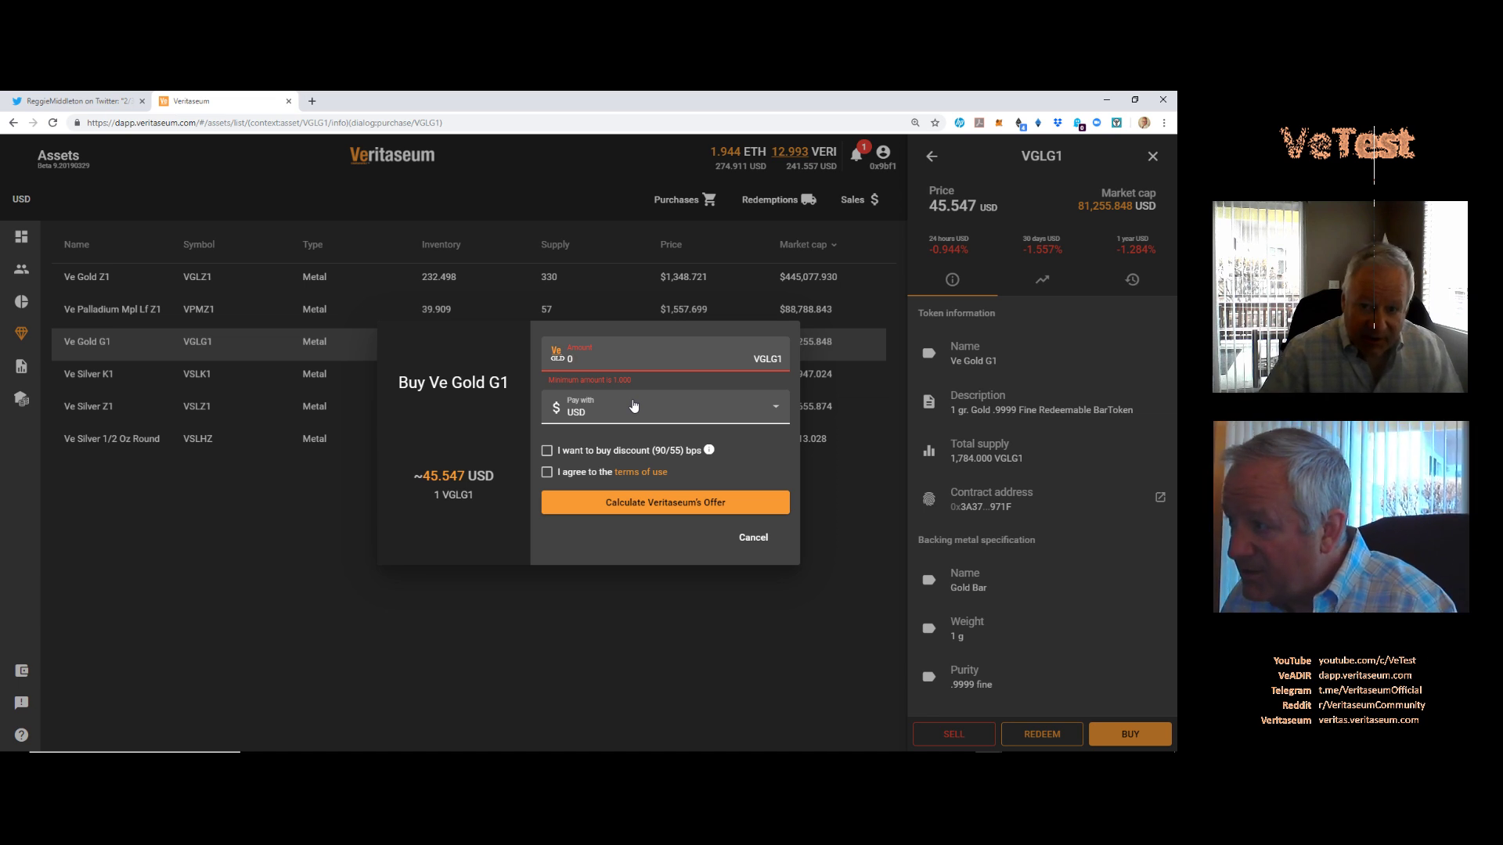
key("BackSpace")
type("1")
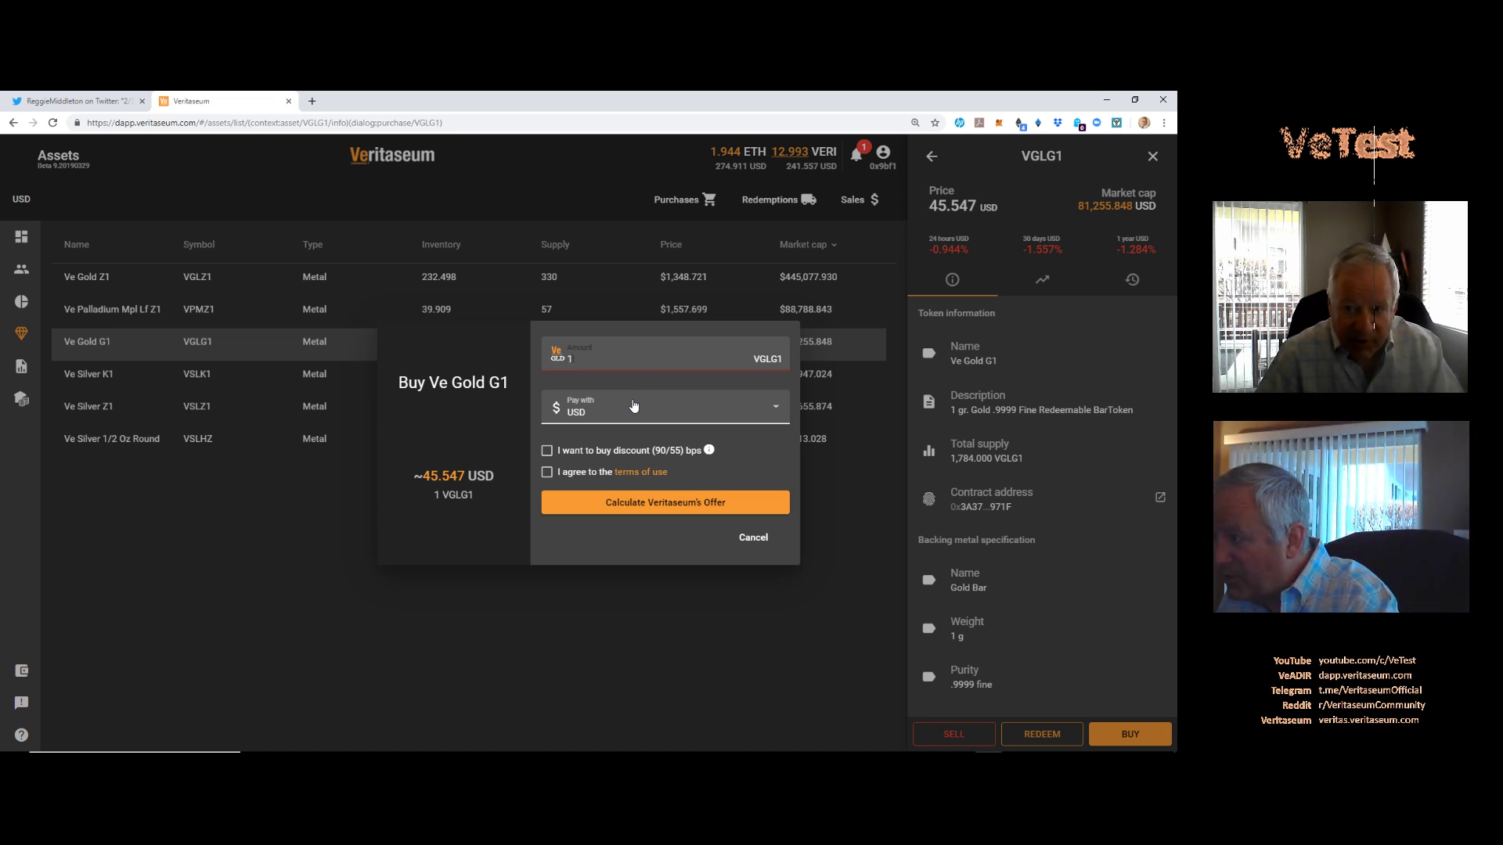
left_click(629, 422)
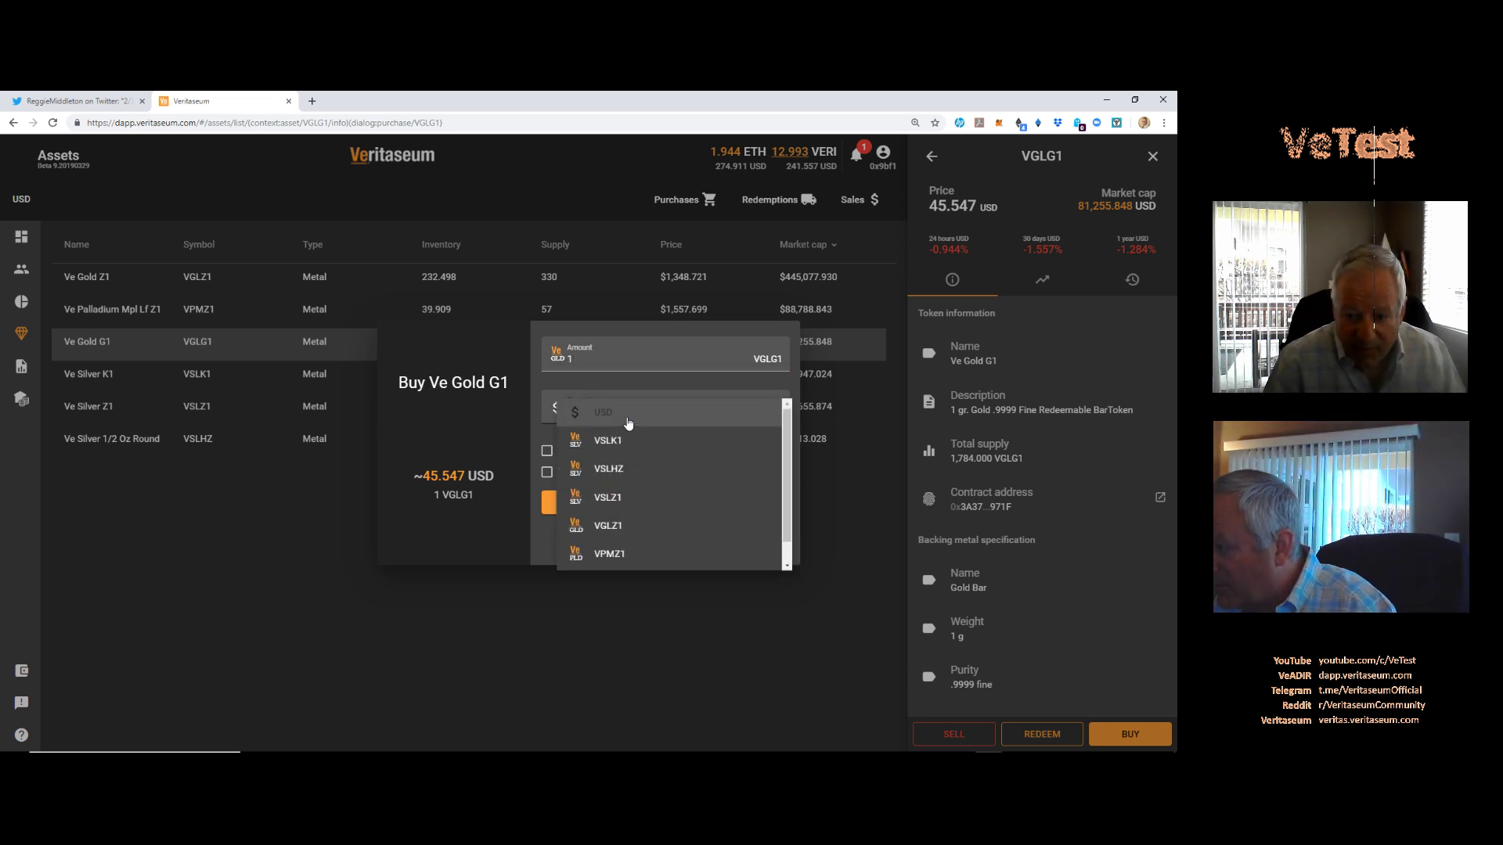
left_click(646, 467)
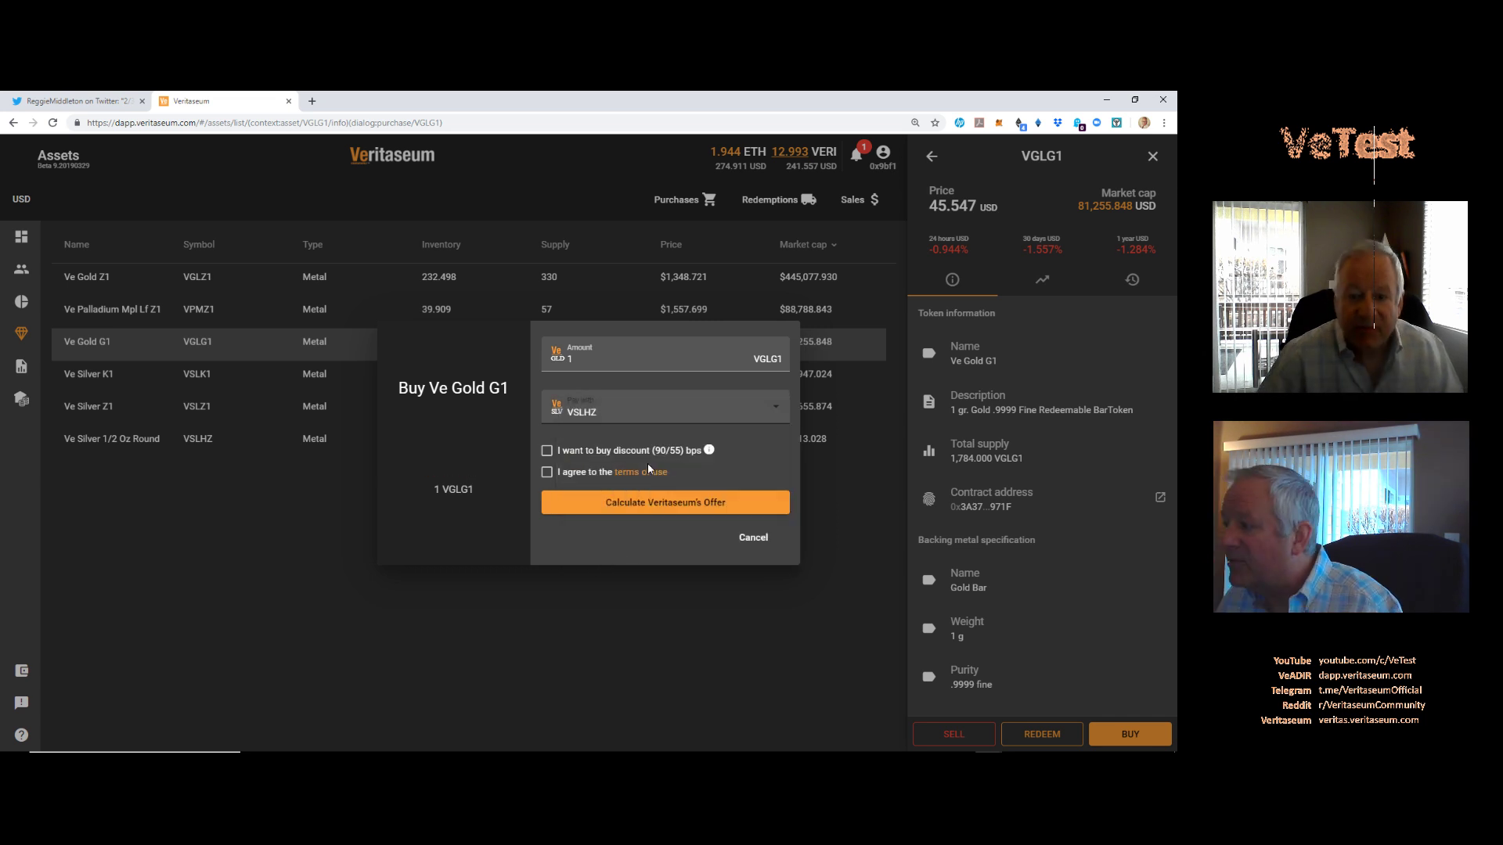
left_click(547, 451)
left_click(547, 473)
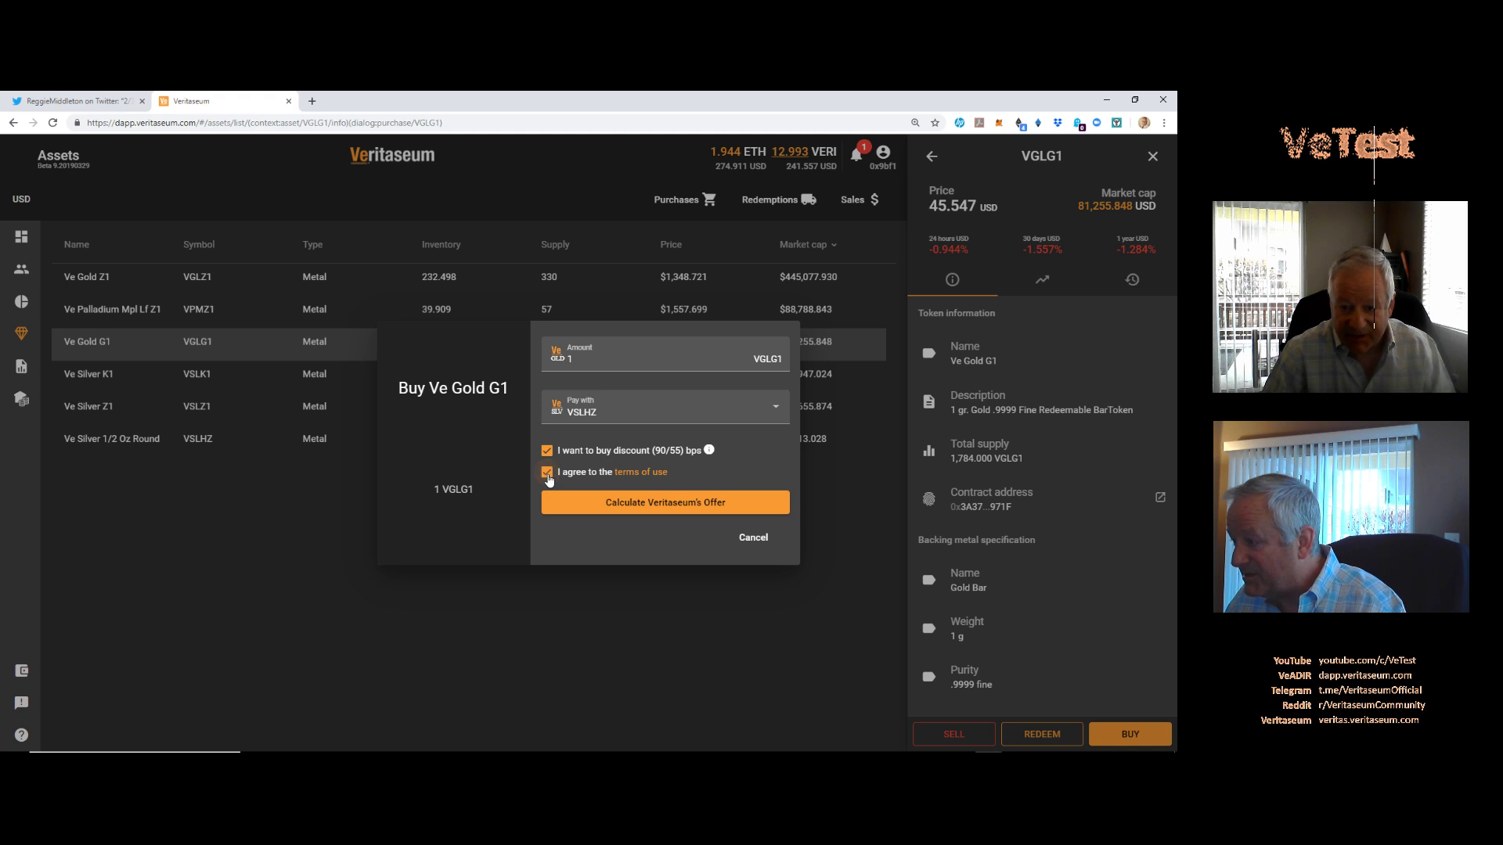
left_click(651, 509)
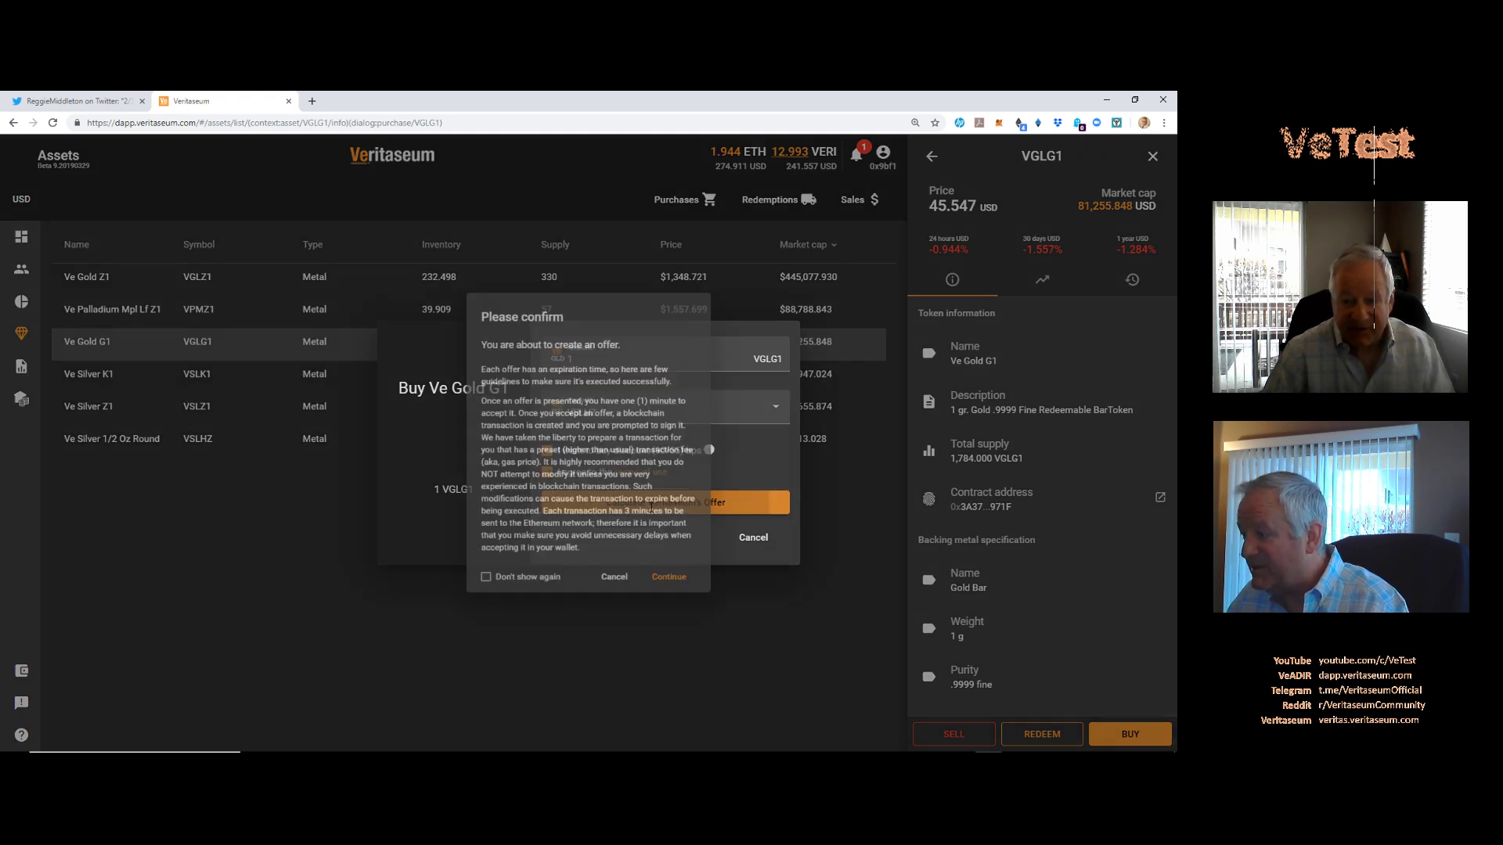
left_click(680, 590)
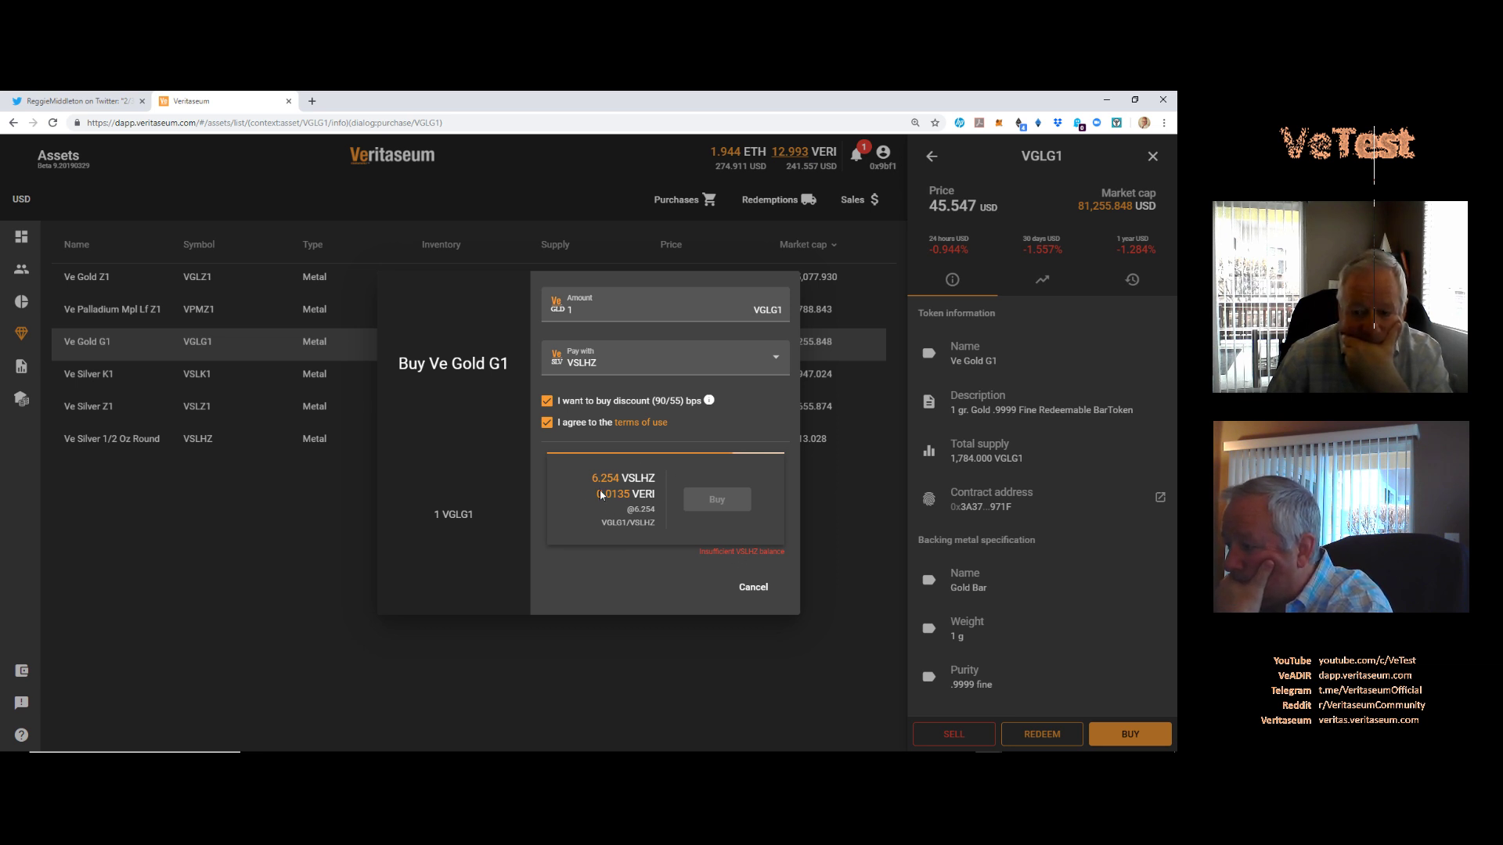
Step: Try to lower the Ve Gold G1 purchase amount to 0.2 and clear the amount again
left_click(598, 313)
key("BackSpace")
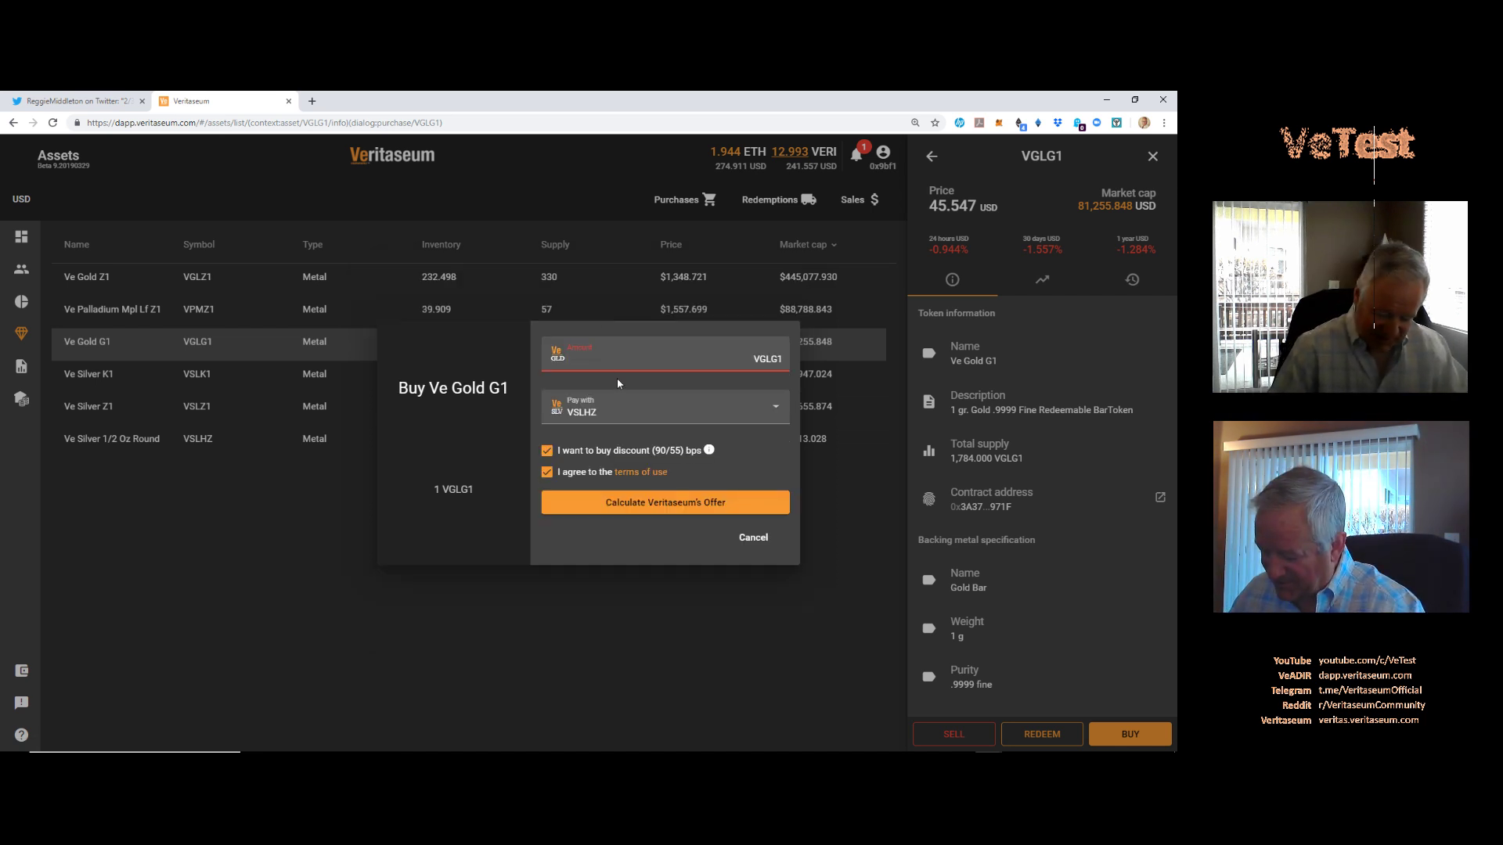
type("0.2")
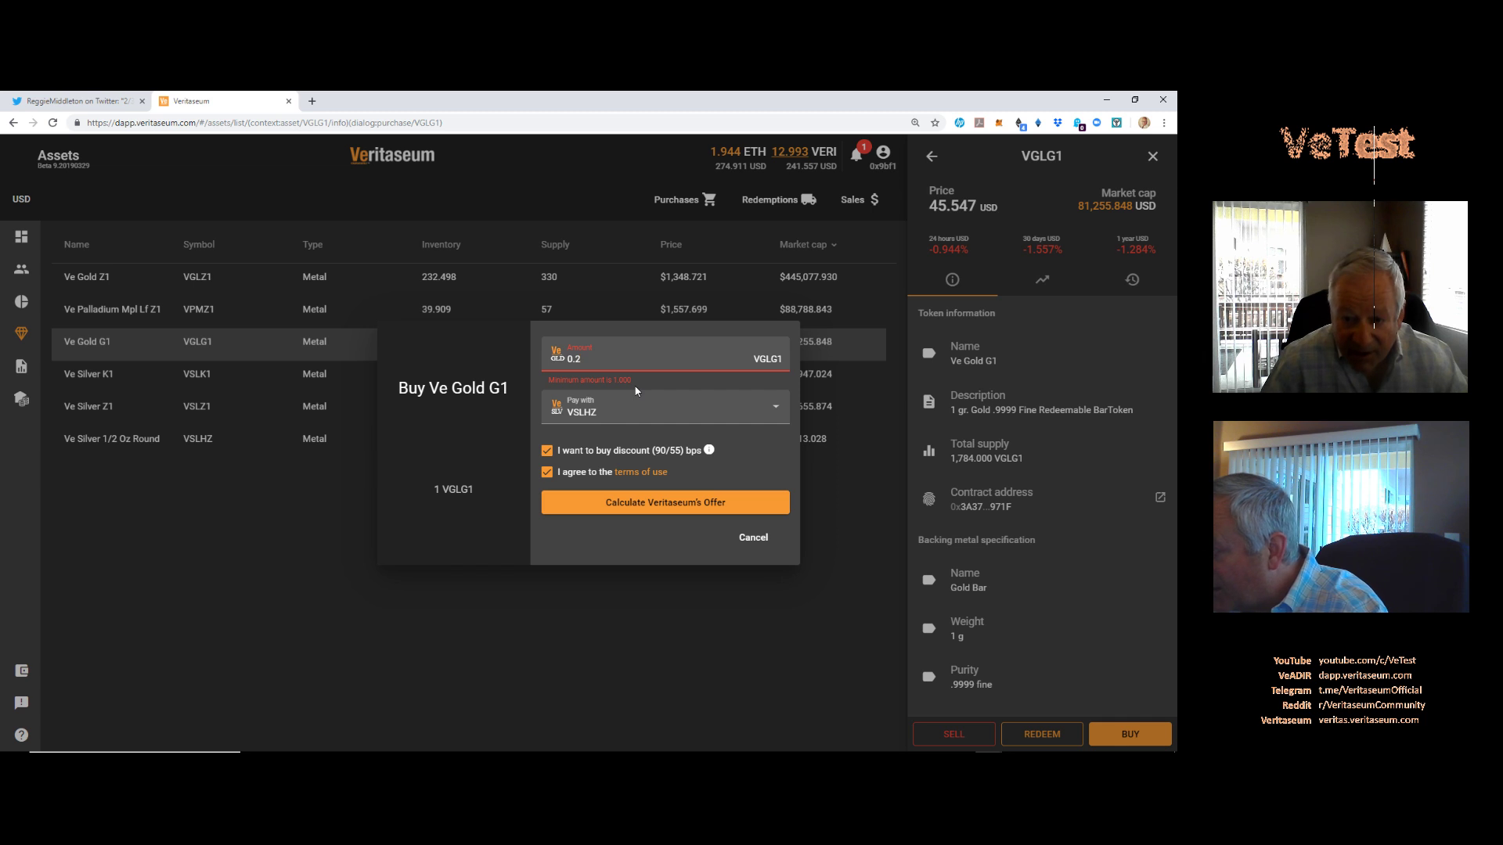
key("BackSpace")
key("BackSpace")
key("BackSpace")
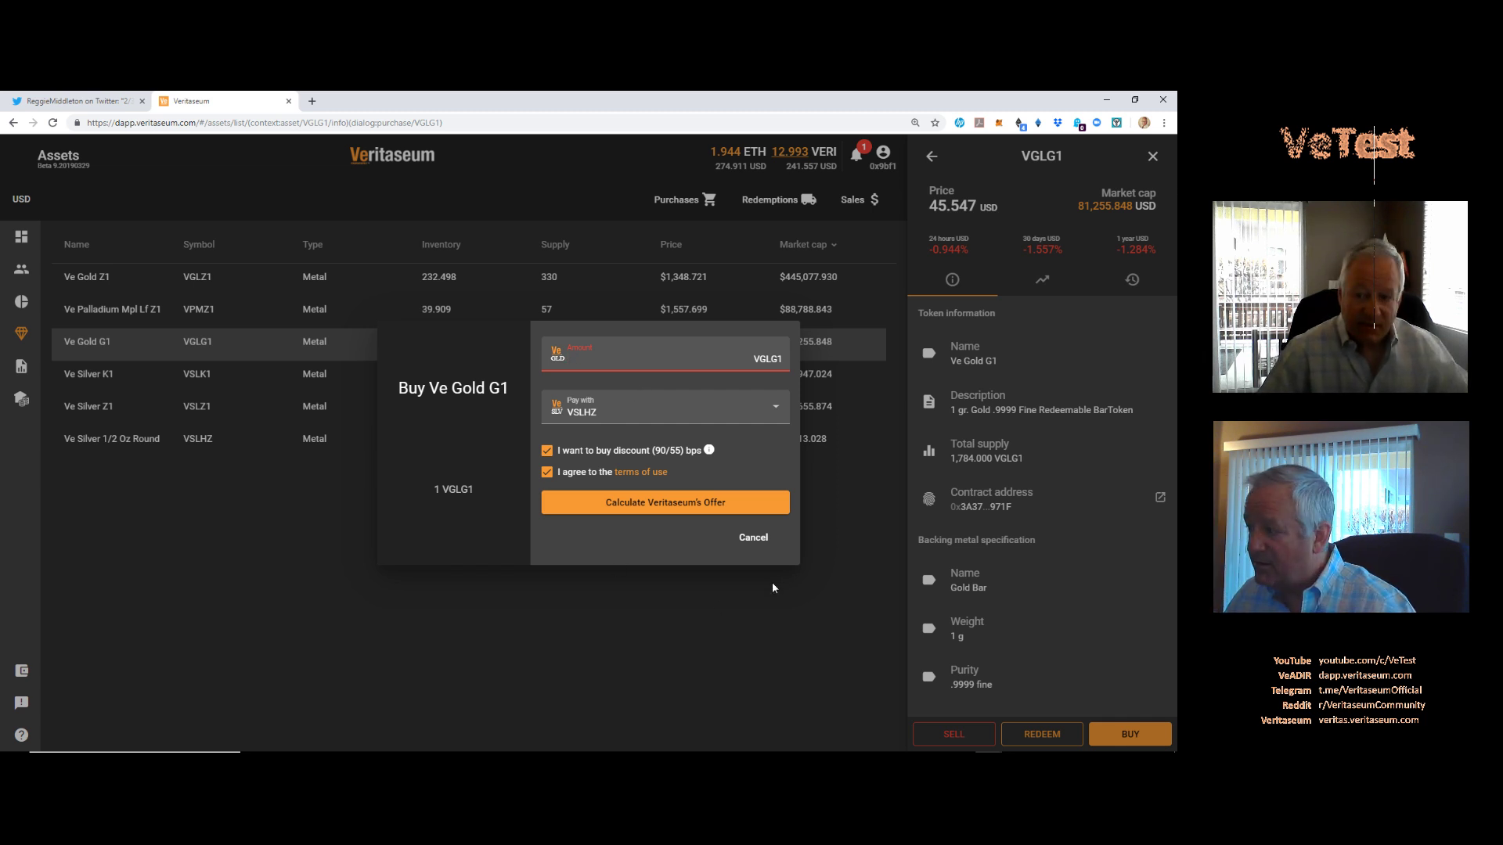
Step: Recalculate the VSLHZ offer with the amount set to 1 VGLG1 and close the purchase form without buying
type("1")
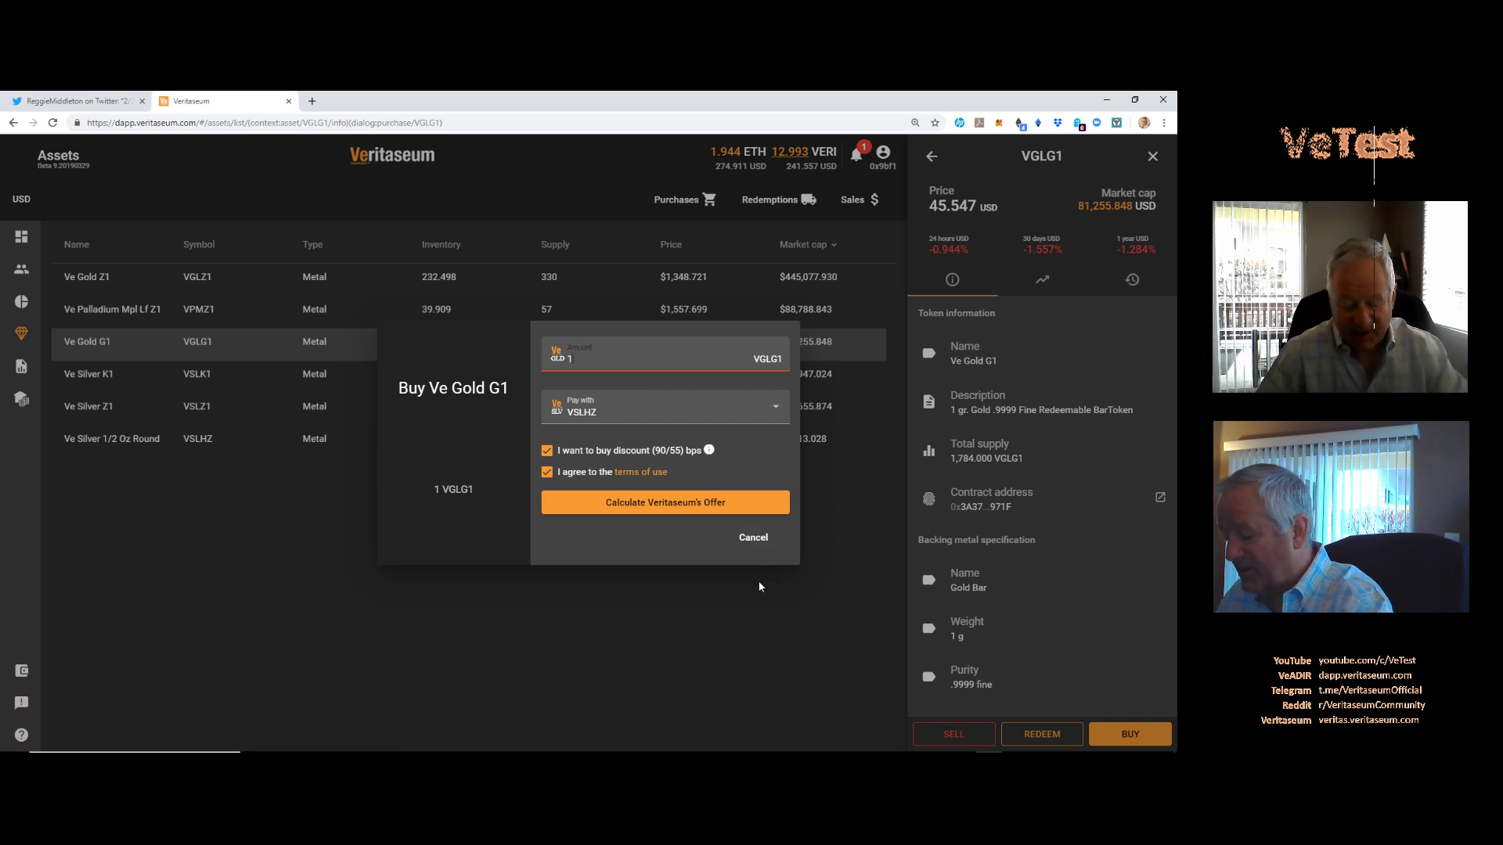
left_click(705, 503)
left_click(695, 594)
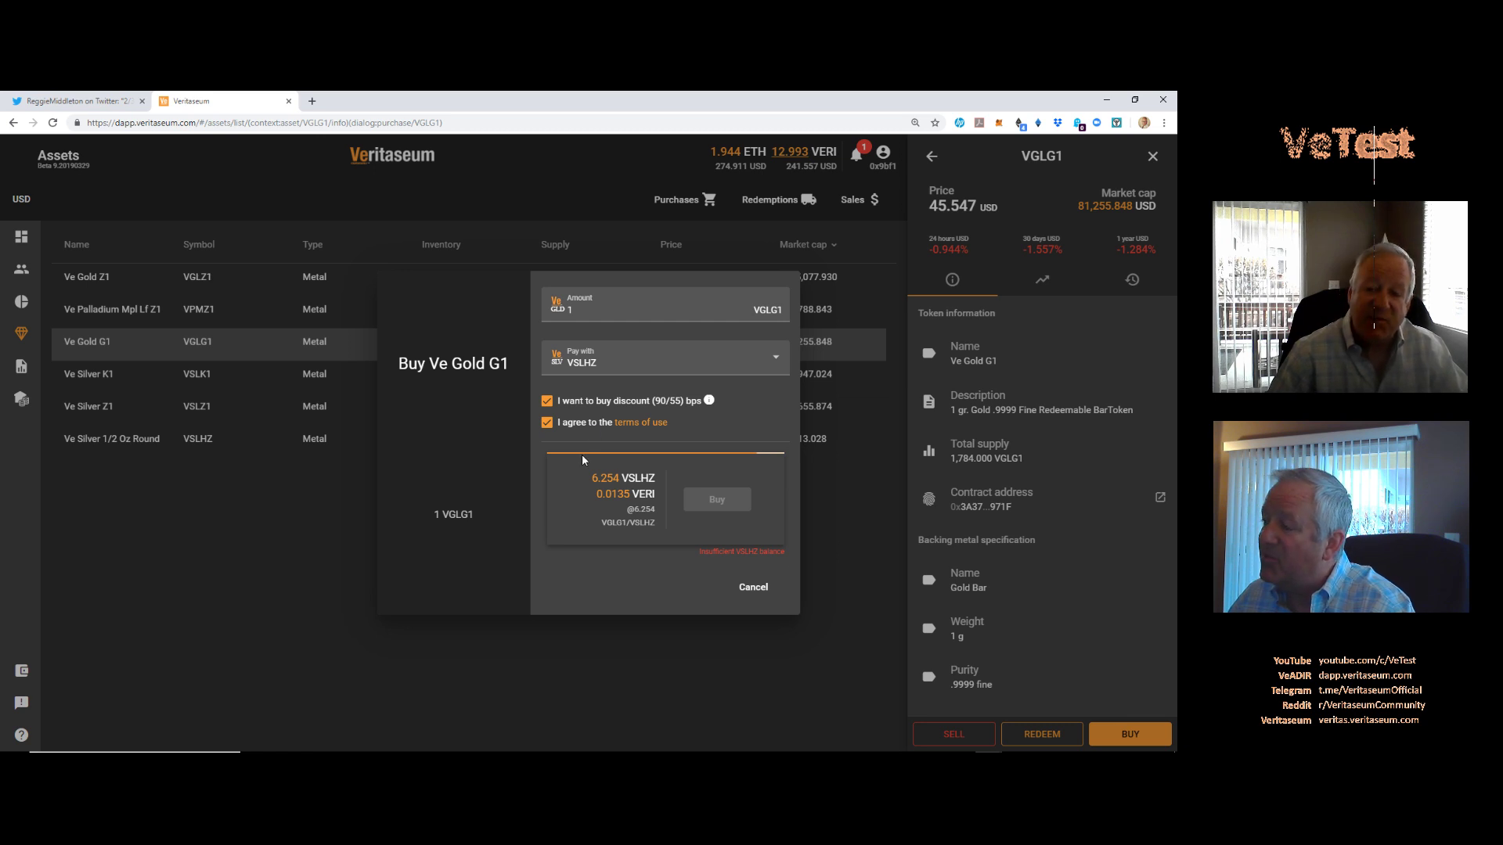
key("Escape")
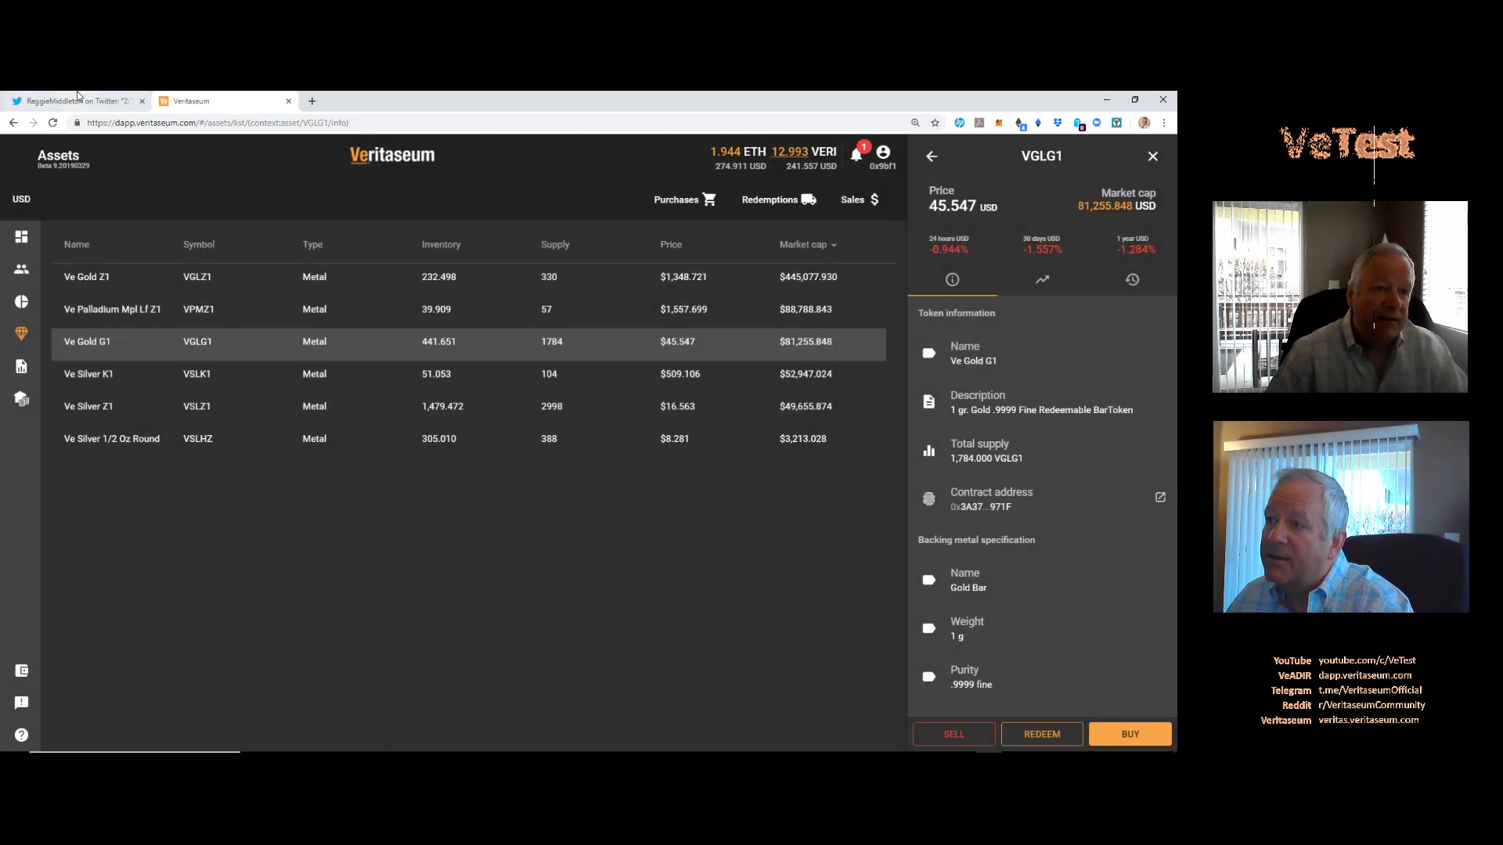
Step: Recheck the fractional gram tweet and view the Ve Gold G1 transaction history in the Veritaseum wallet
left_click(79, 102)
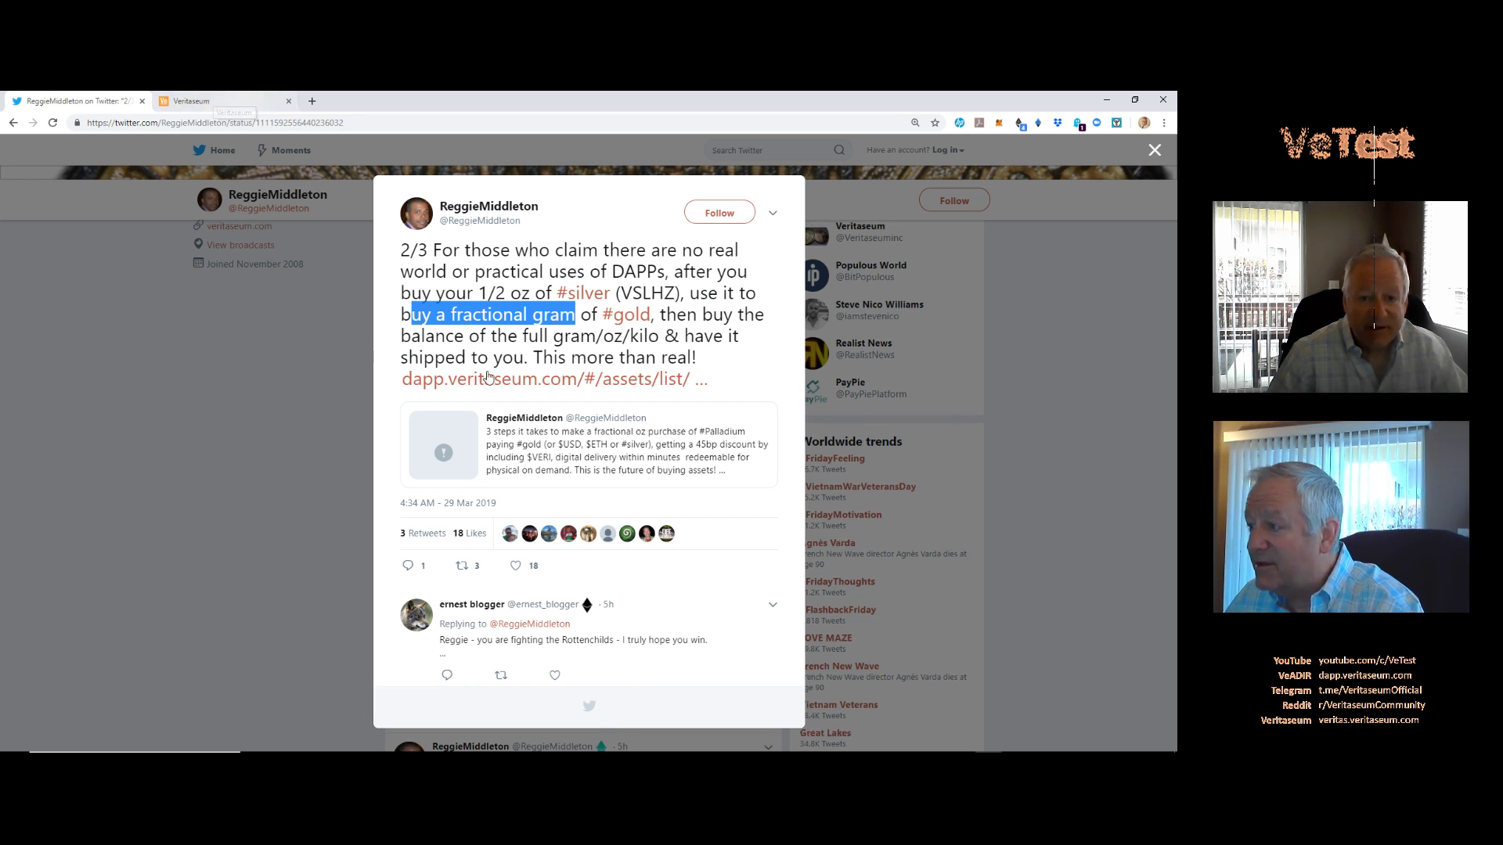
left_click(243, 103)
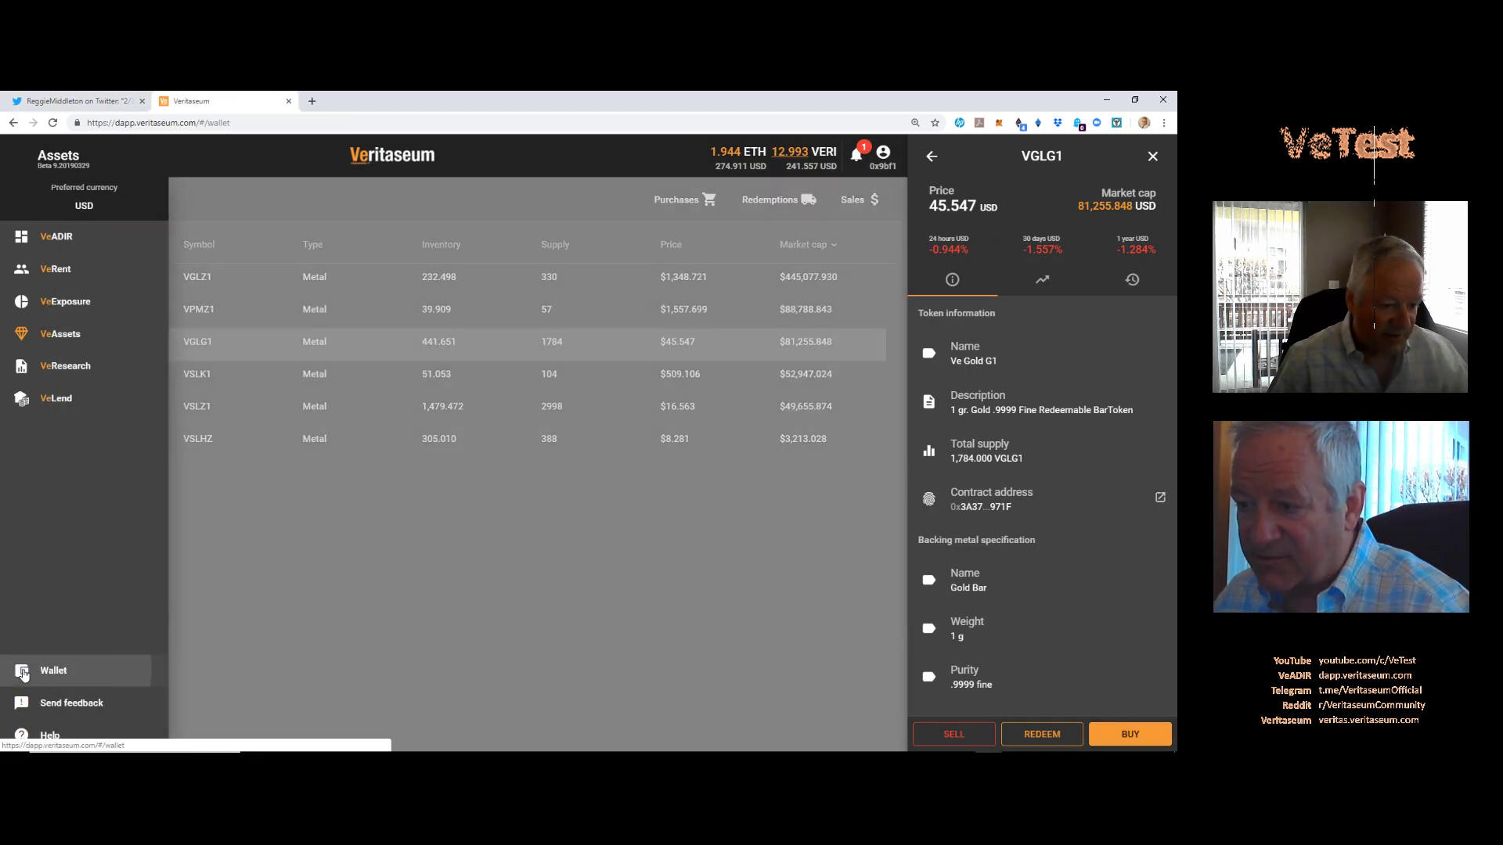
left_click(23, 672)
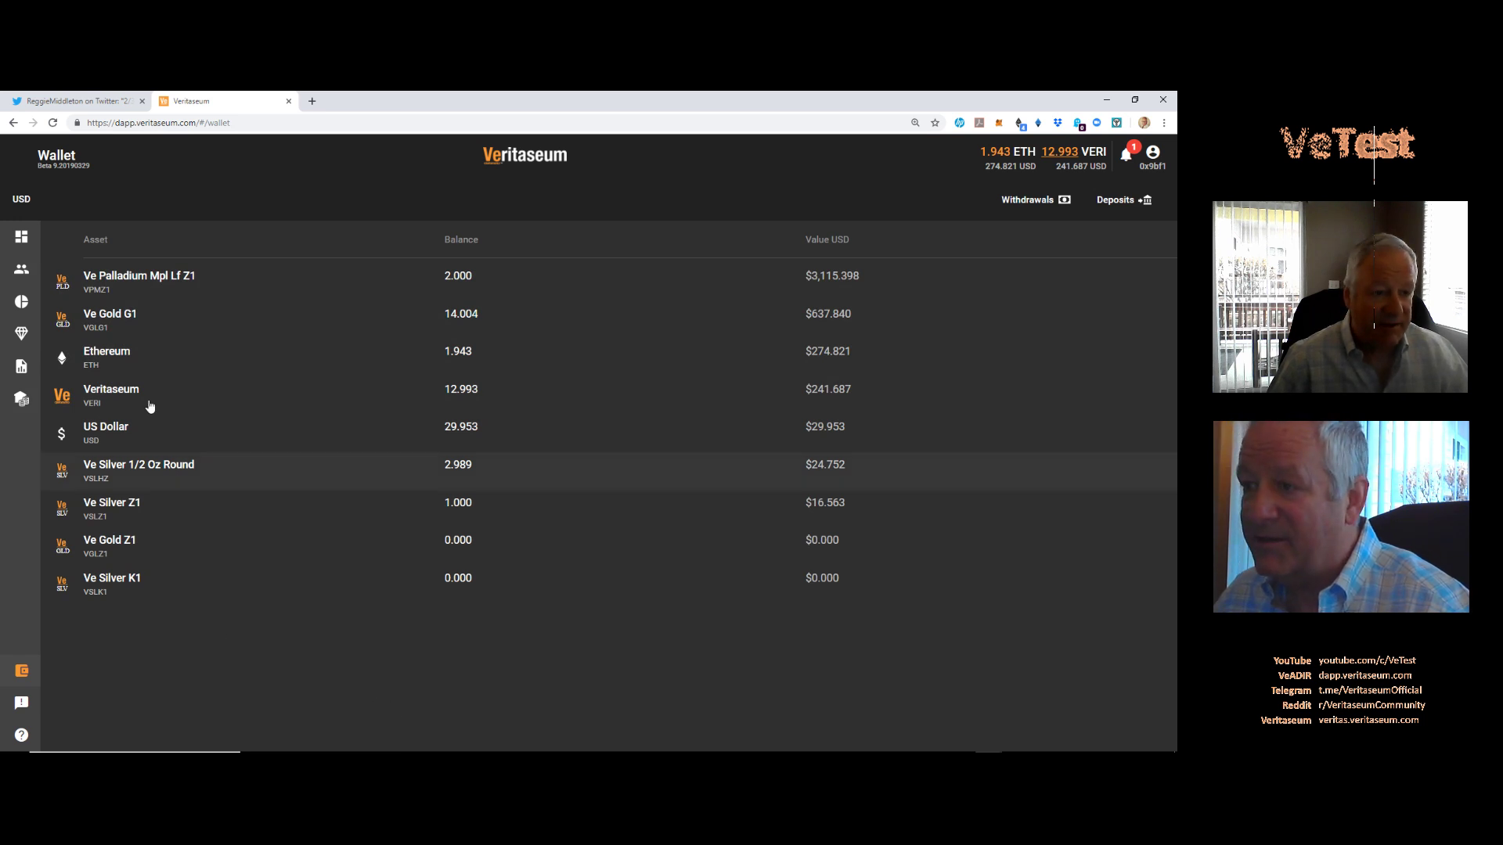
left_click(147, 322)
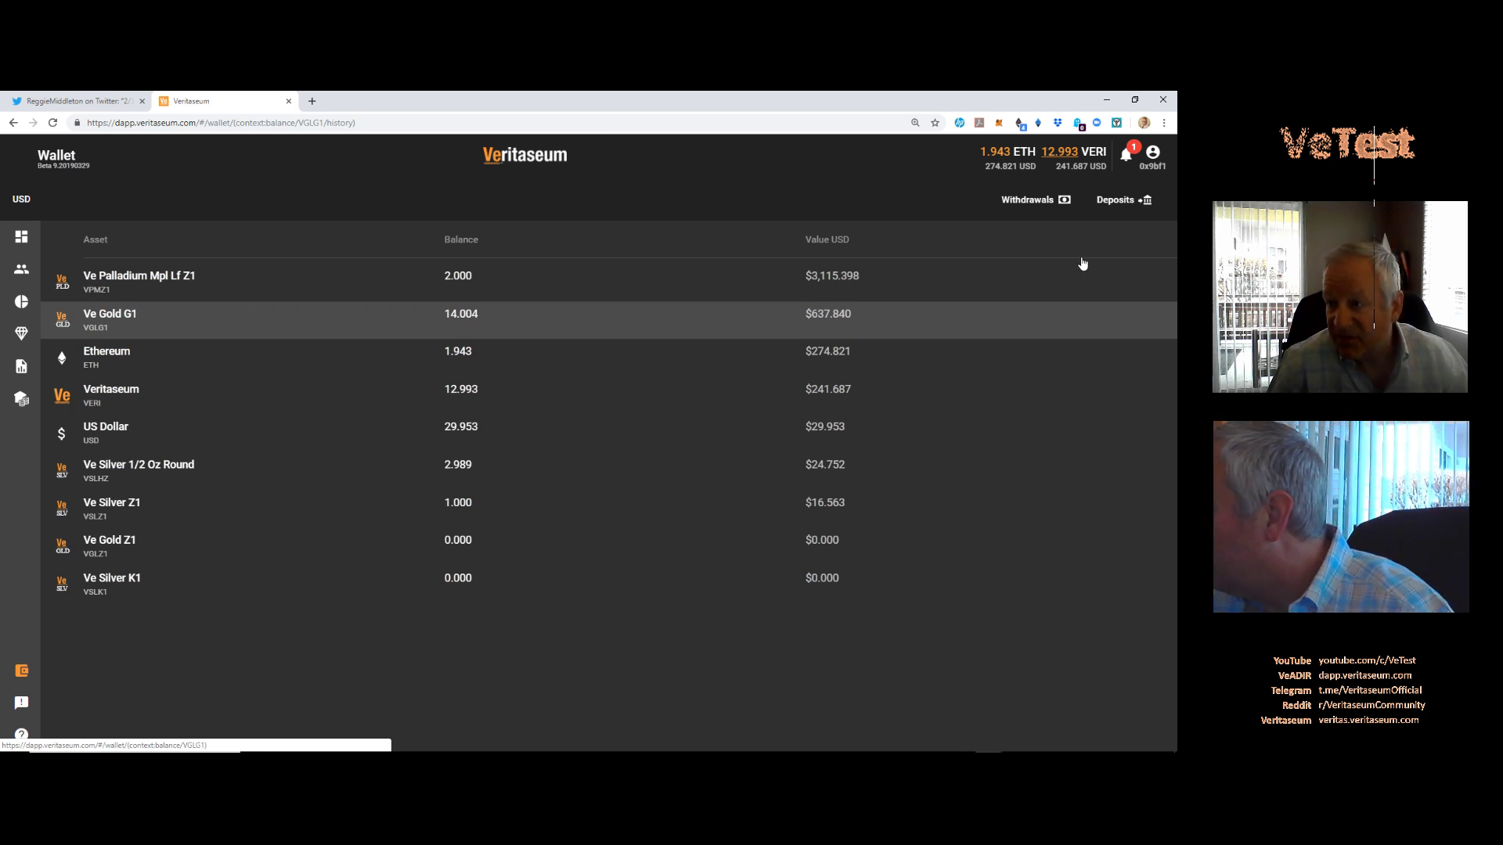
left_click(775, 313)
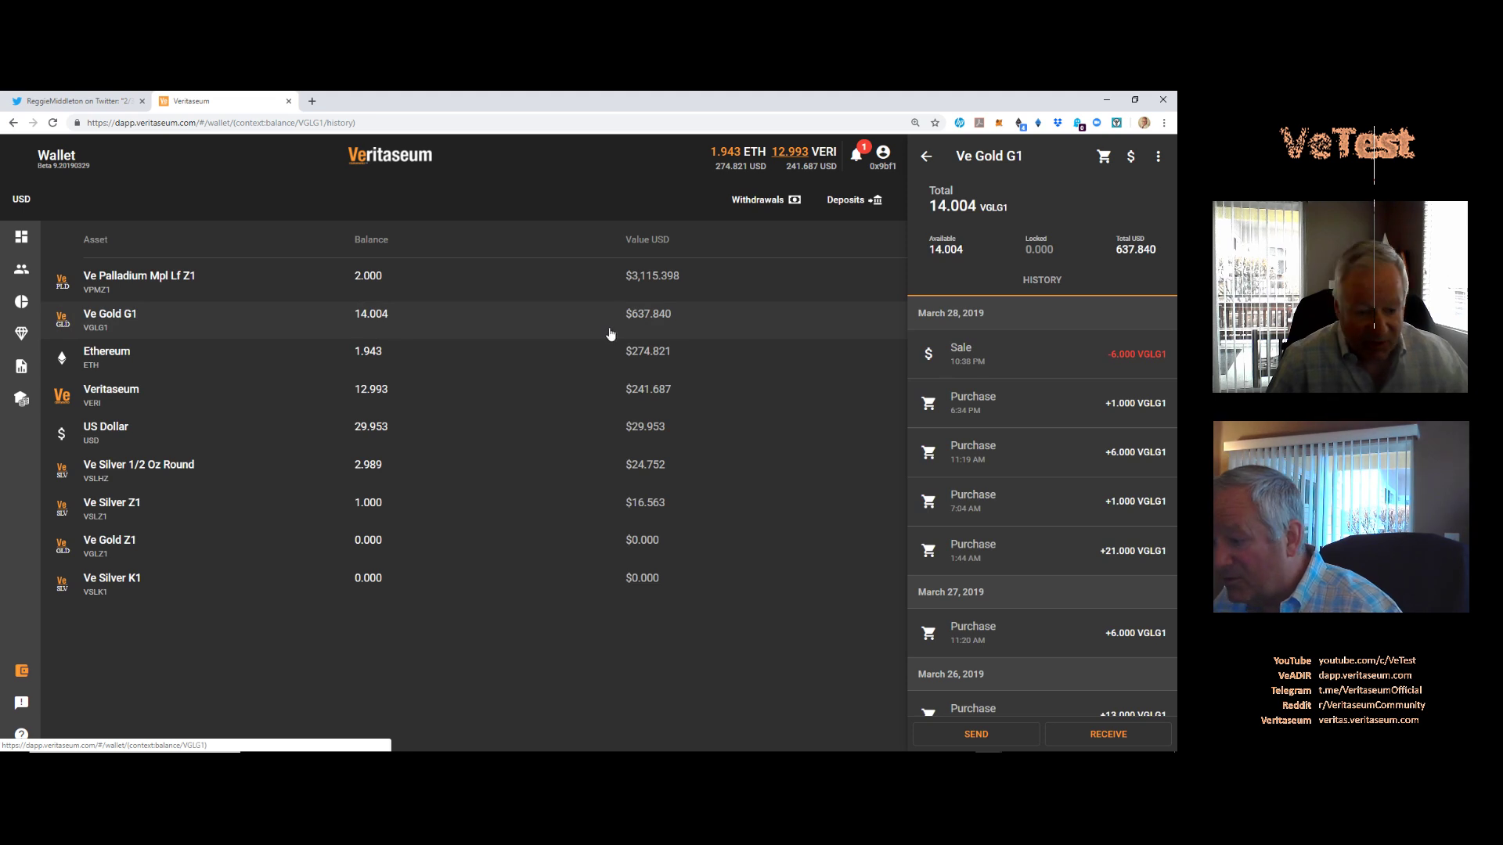
mouse_move(24, 674)
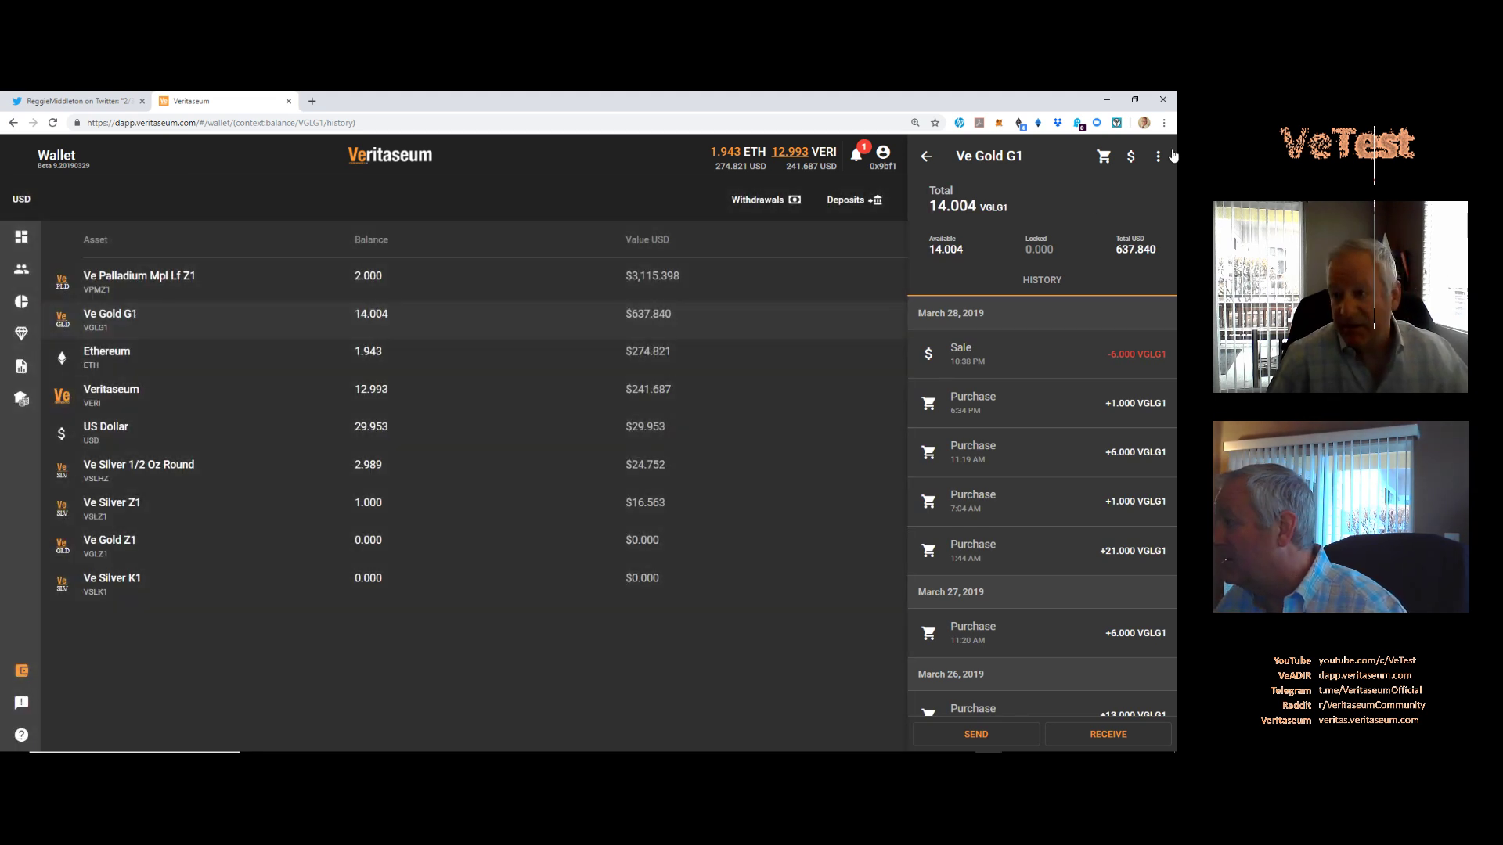
Step: Try fractional purchase amounts of 0.5 and 0.1 VGLG1 in the Ve Gold G1 purchase form, clearing the amount again
left_click(1109, 158)
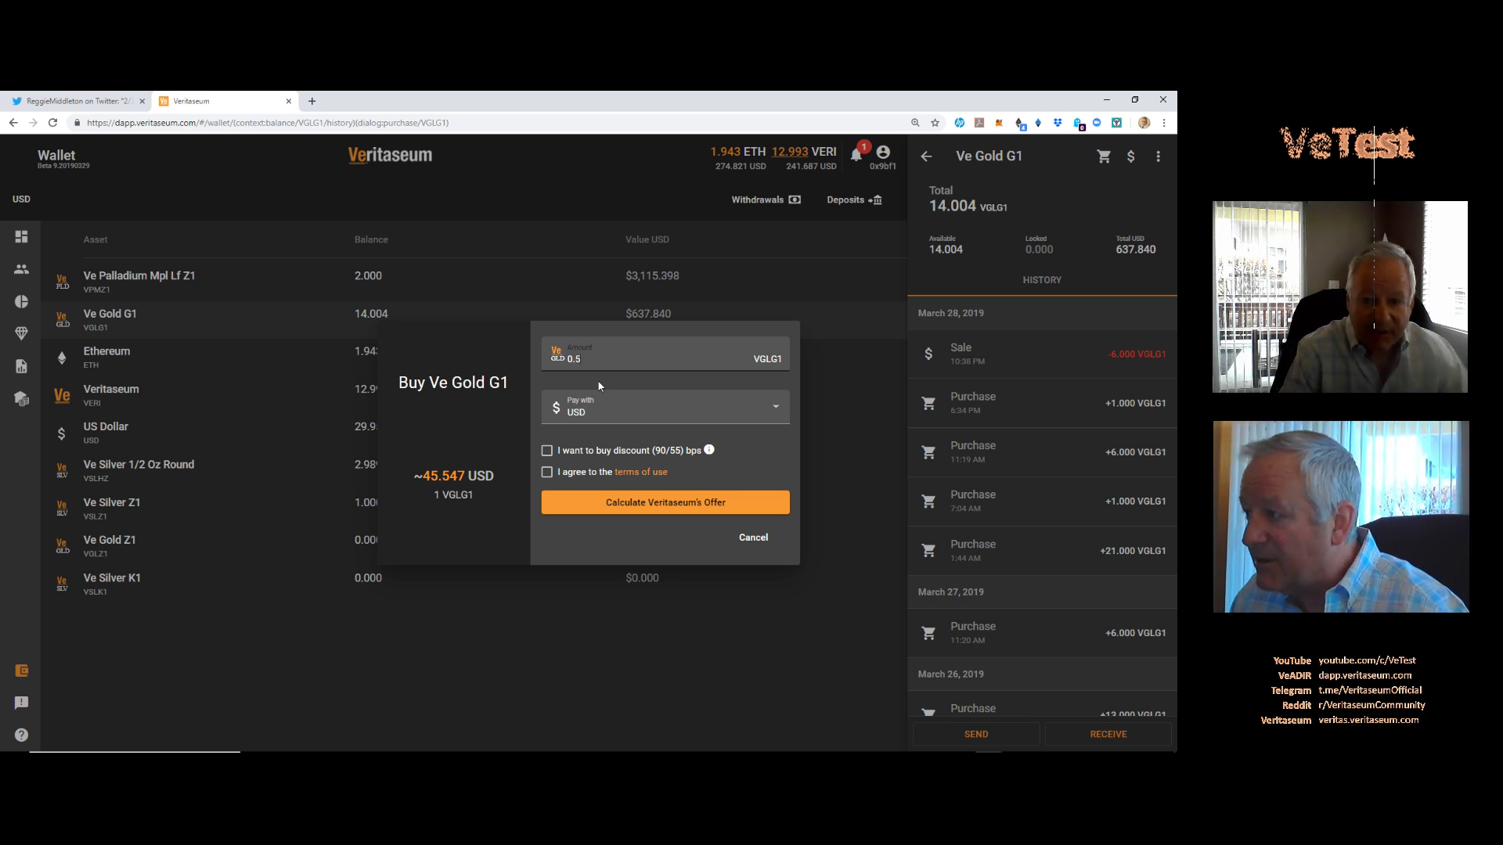
key("BackSpace")
key("BackSpace")
key("BackSpace")
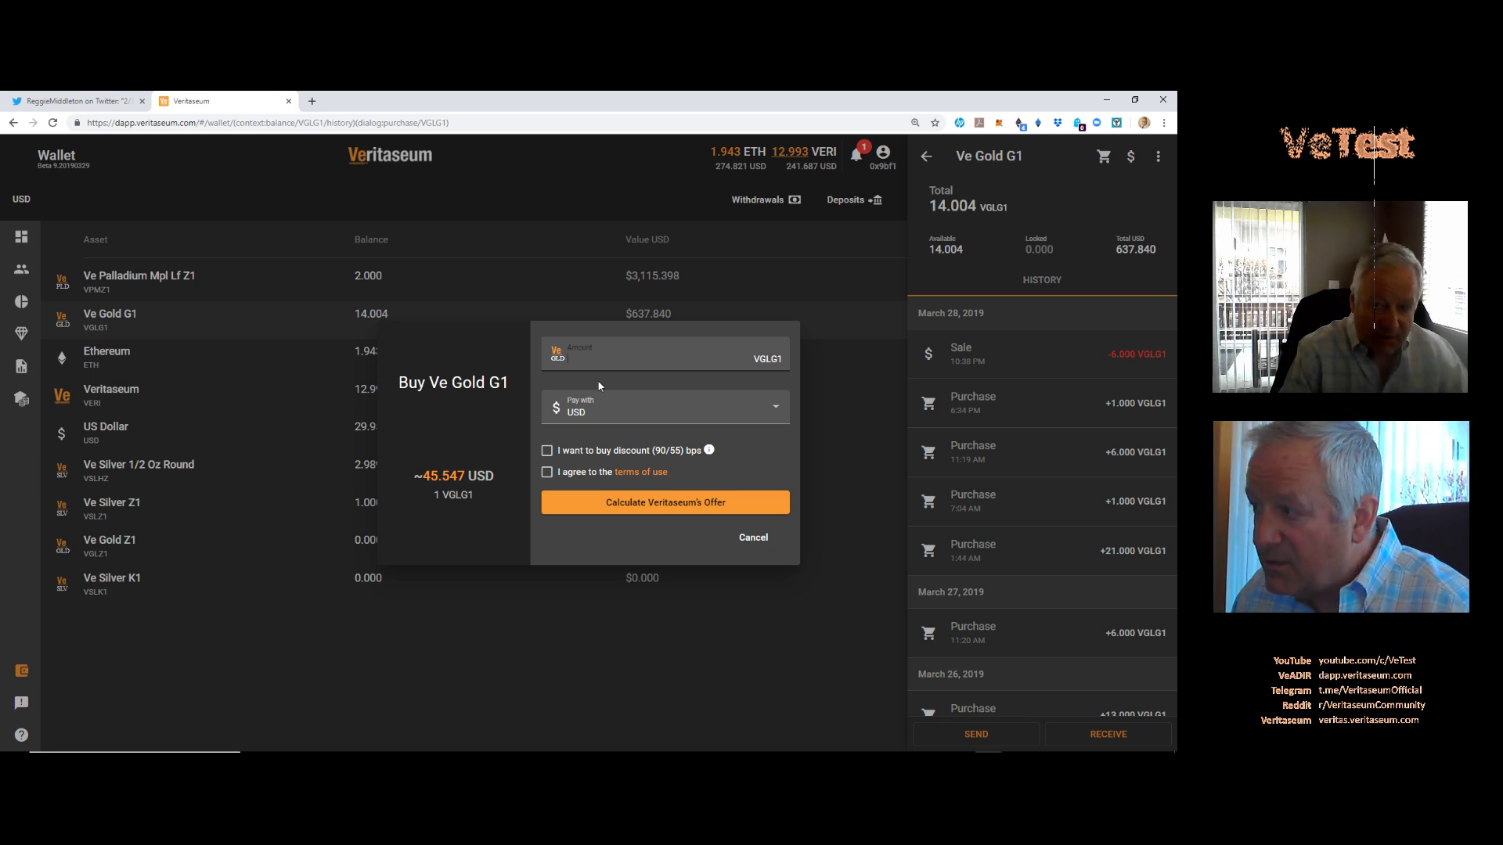
type("0.1")
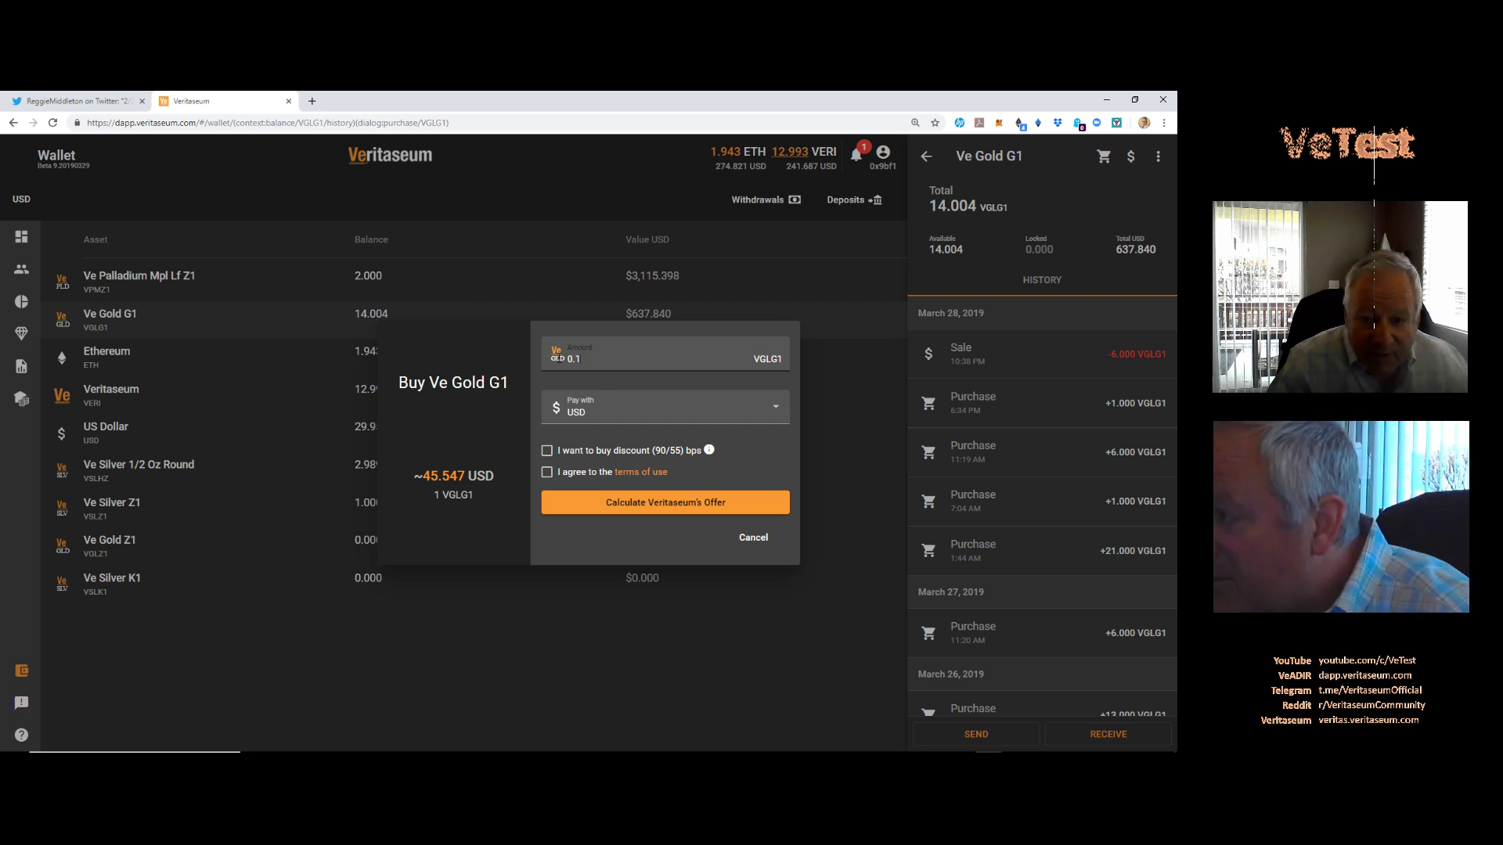
left_click(604, 413)
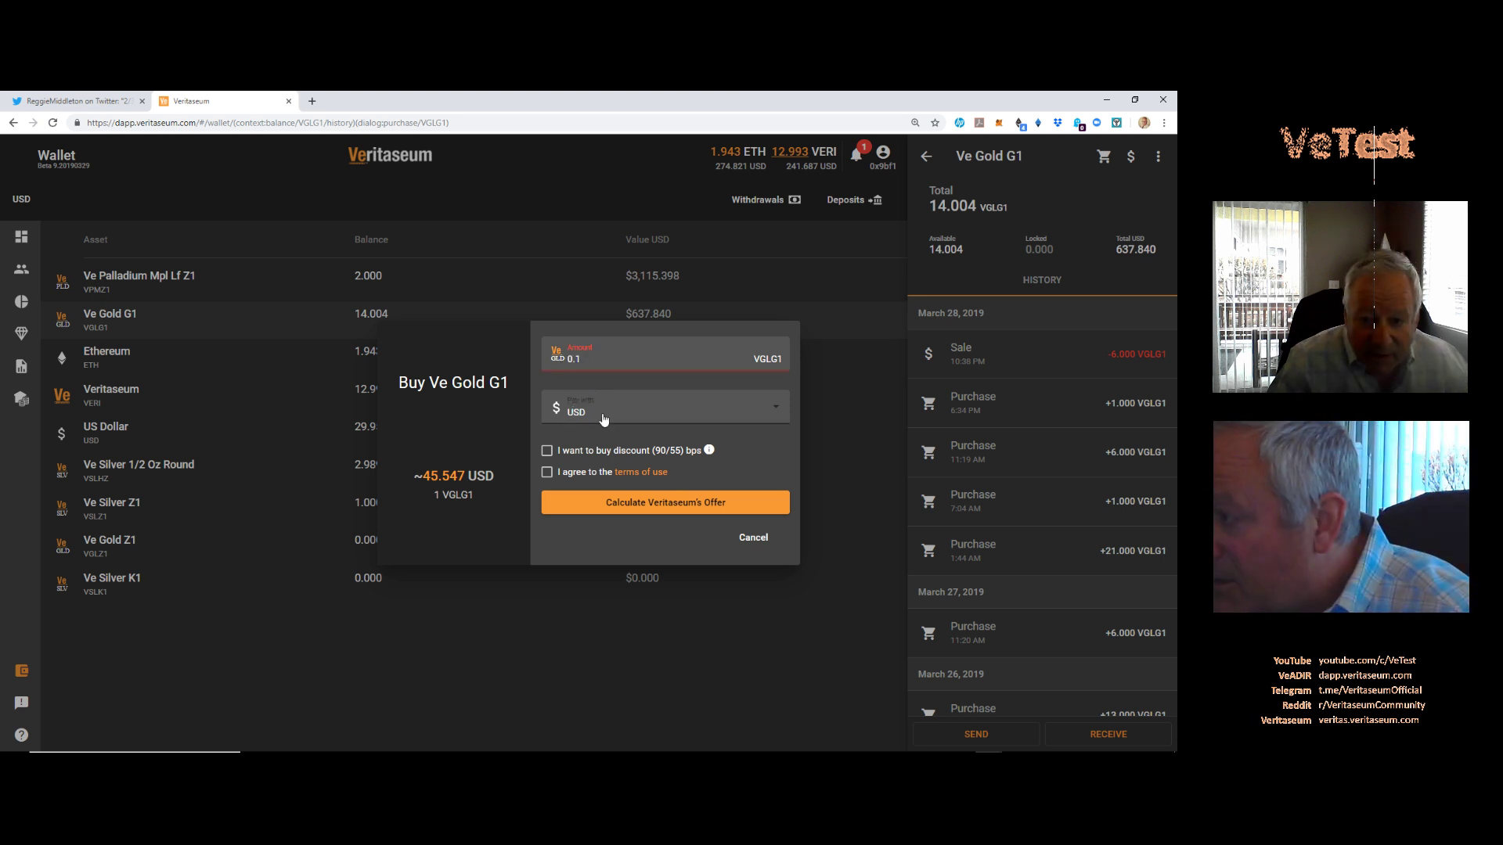
left_click(575, 358)
key("BackSpace")
key("BackSpace")
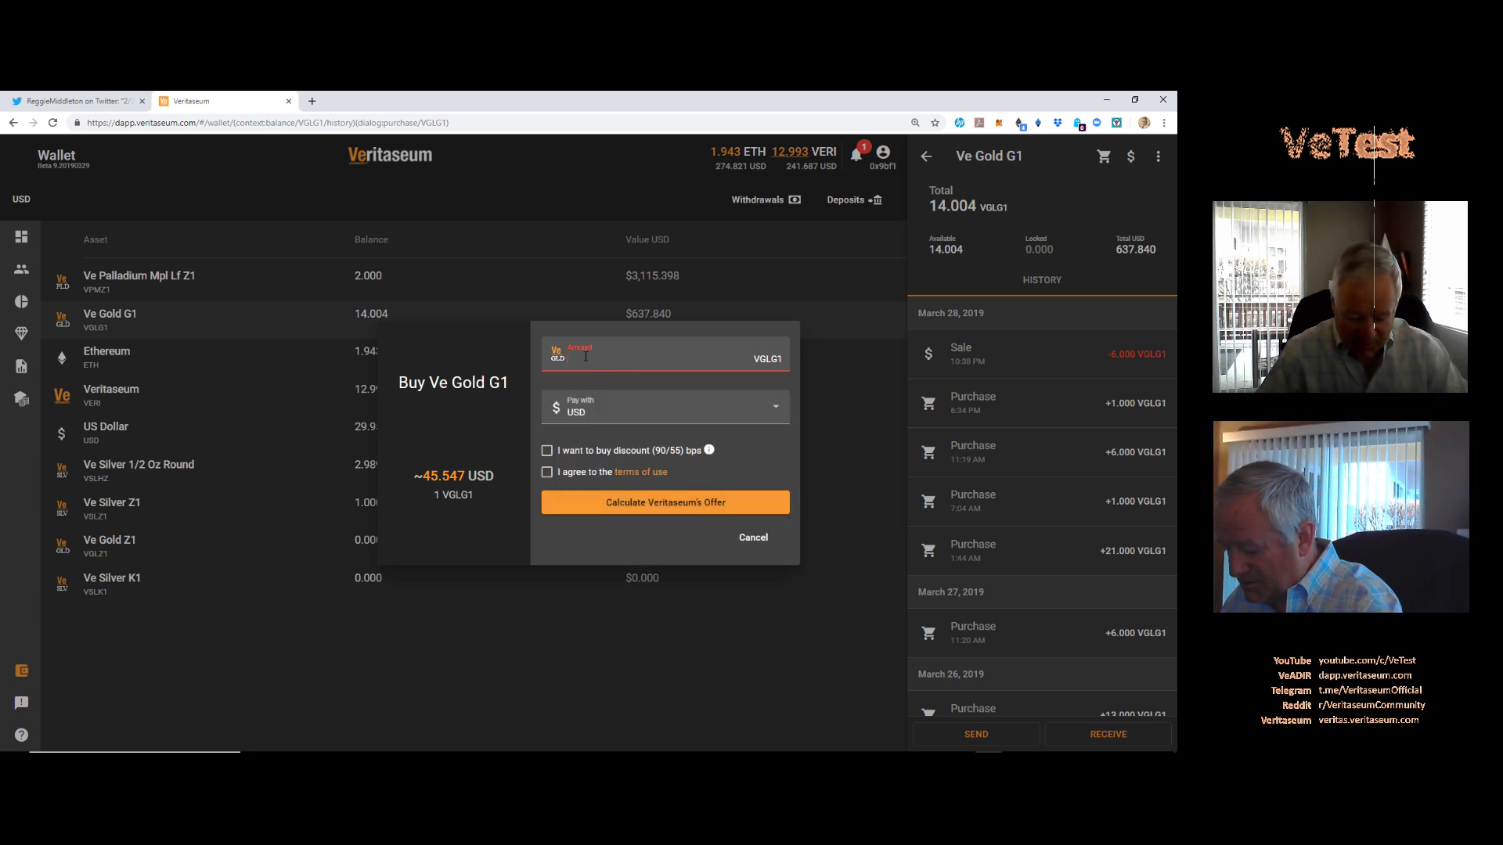
Step: Calculate the offer for 1 VGLG1 paid with VSLHZ, with buy discount and terms of use accepted, and cancel the purchase
left_click(586, 392)
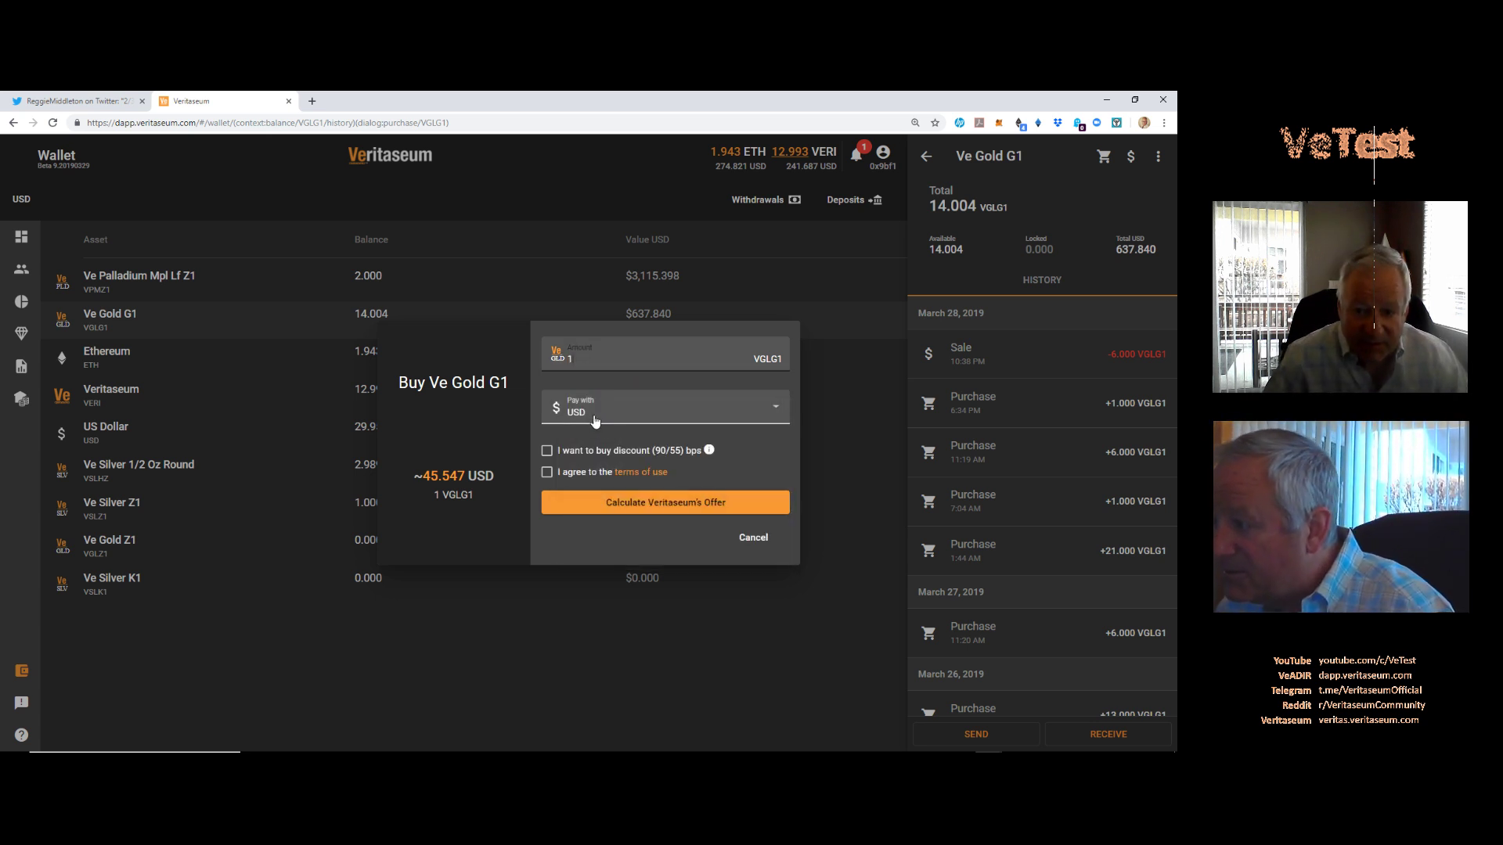
left_click(597, 418)
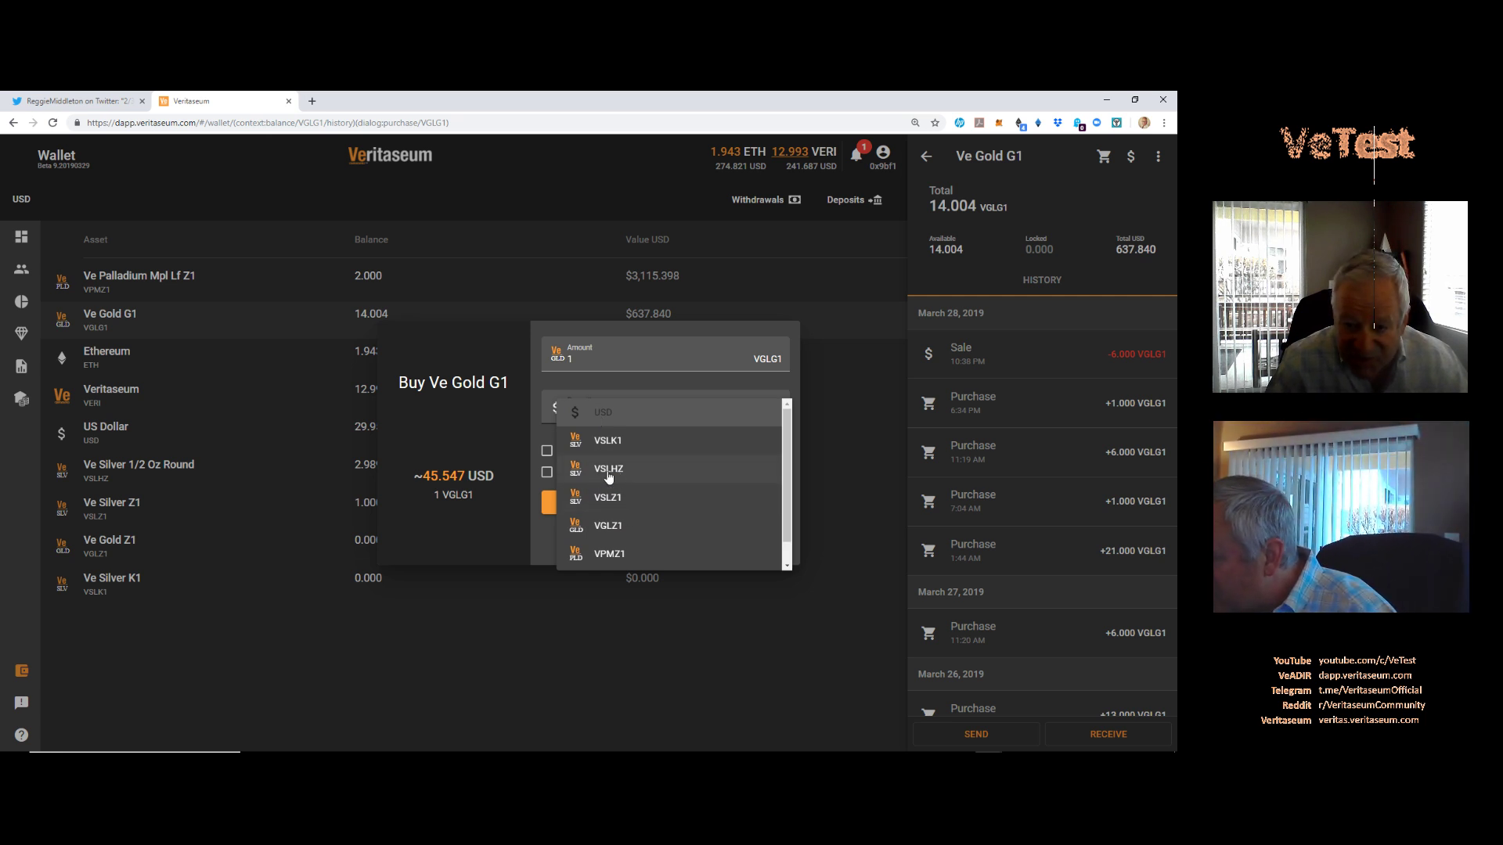
left_click(656, 473)
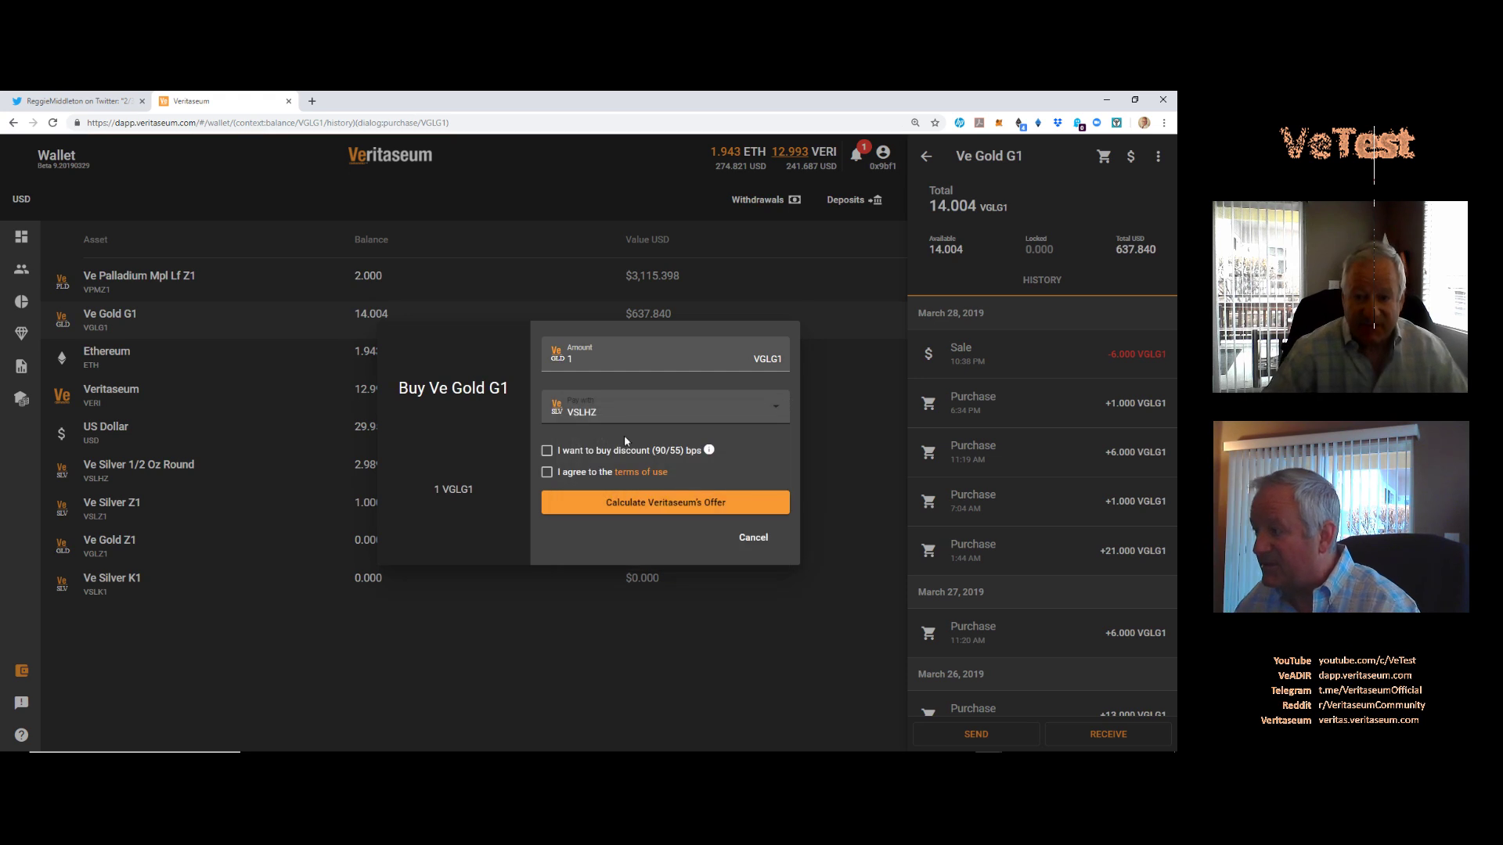
left_click(547, 473)
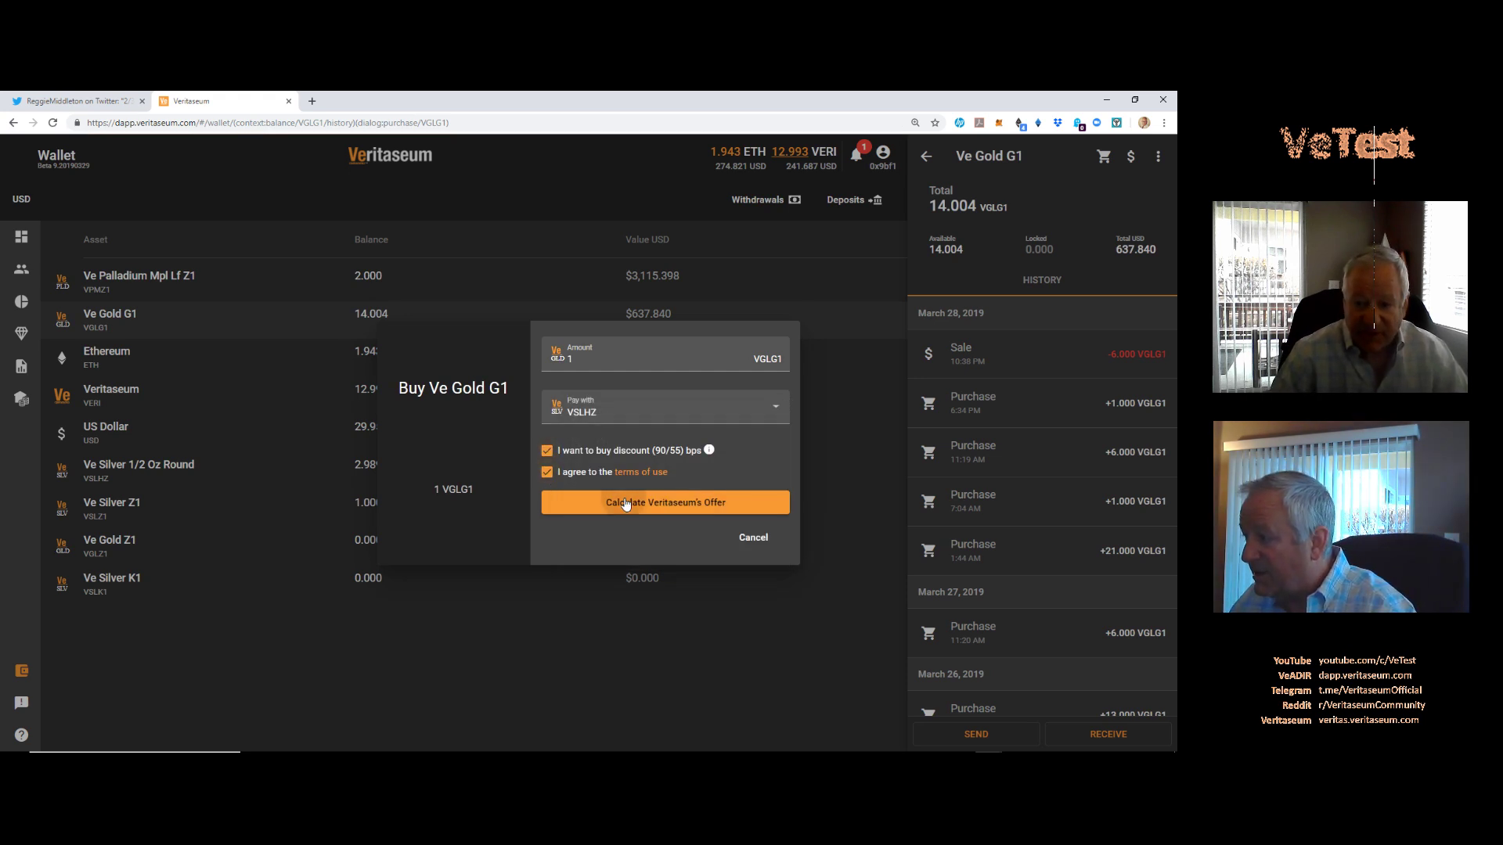
left_click(618, 502)
left_click(675, 592)
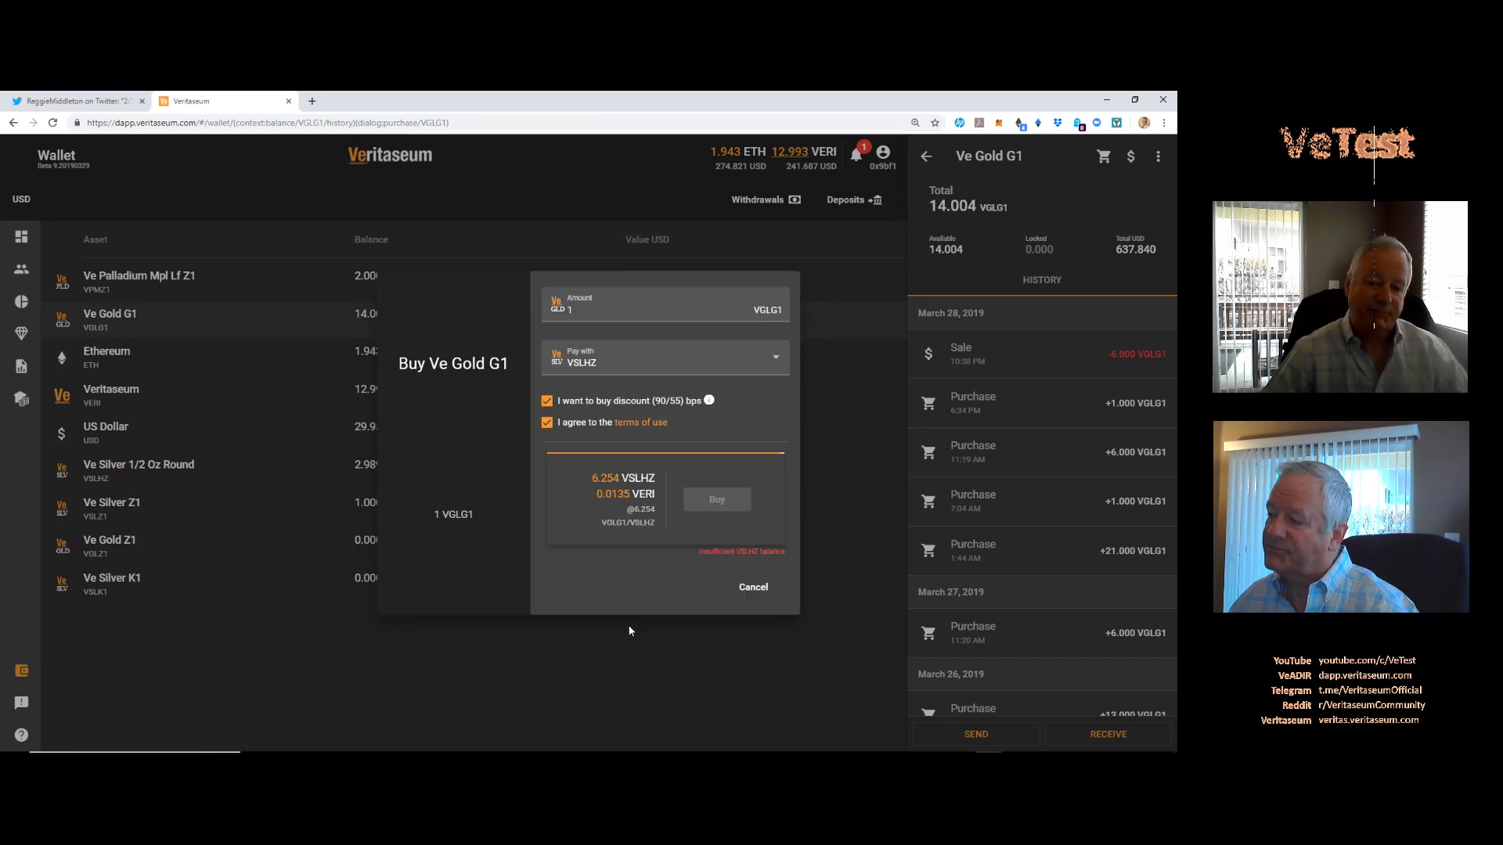
left_click(753, 587)
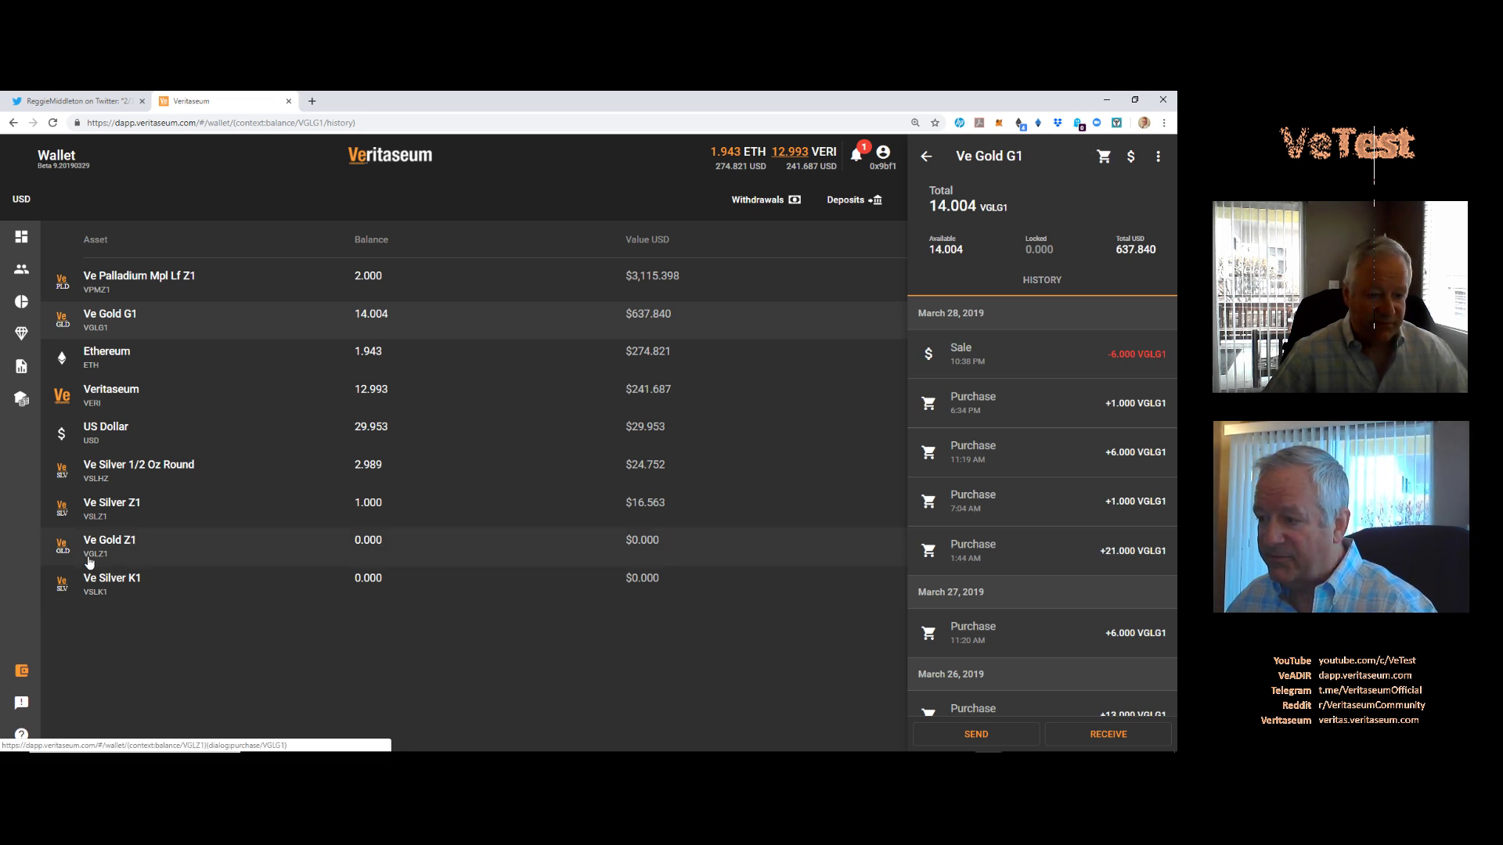
Step: Start a Ve Gold Z1 purchase from the wallet for 1 VGLZ1, with VSLHZ as the payment asset
left_click(143, 551)
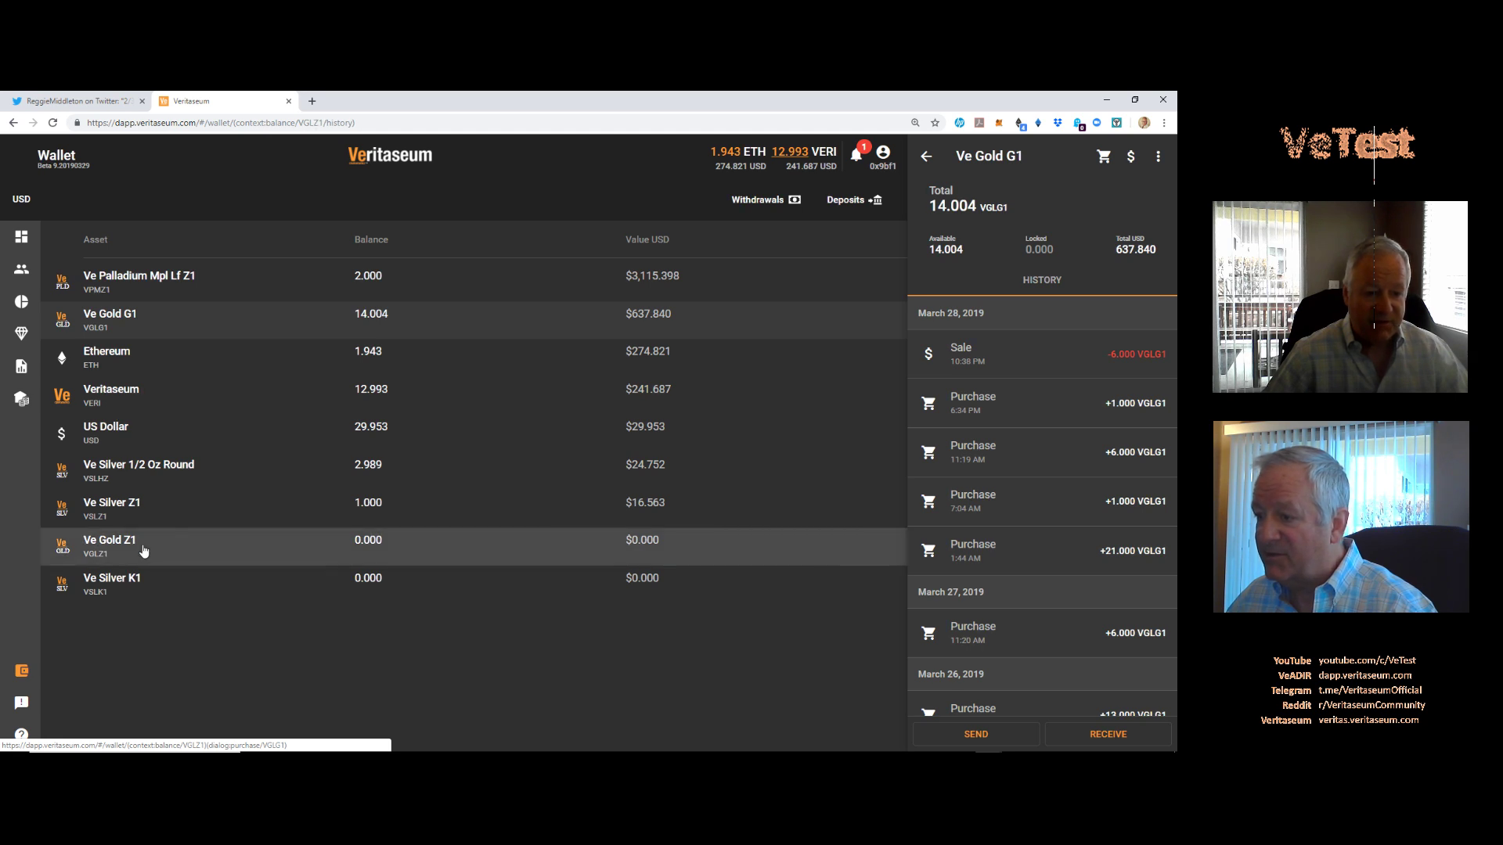
left_click(1103, 161)
left_click(593, 363)
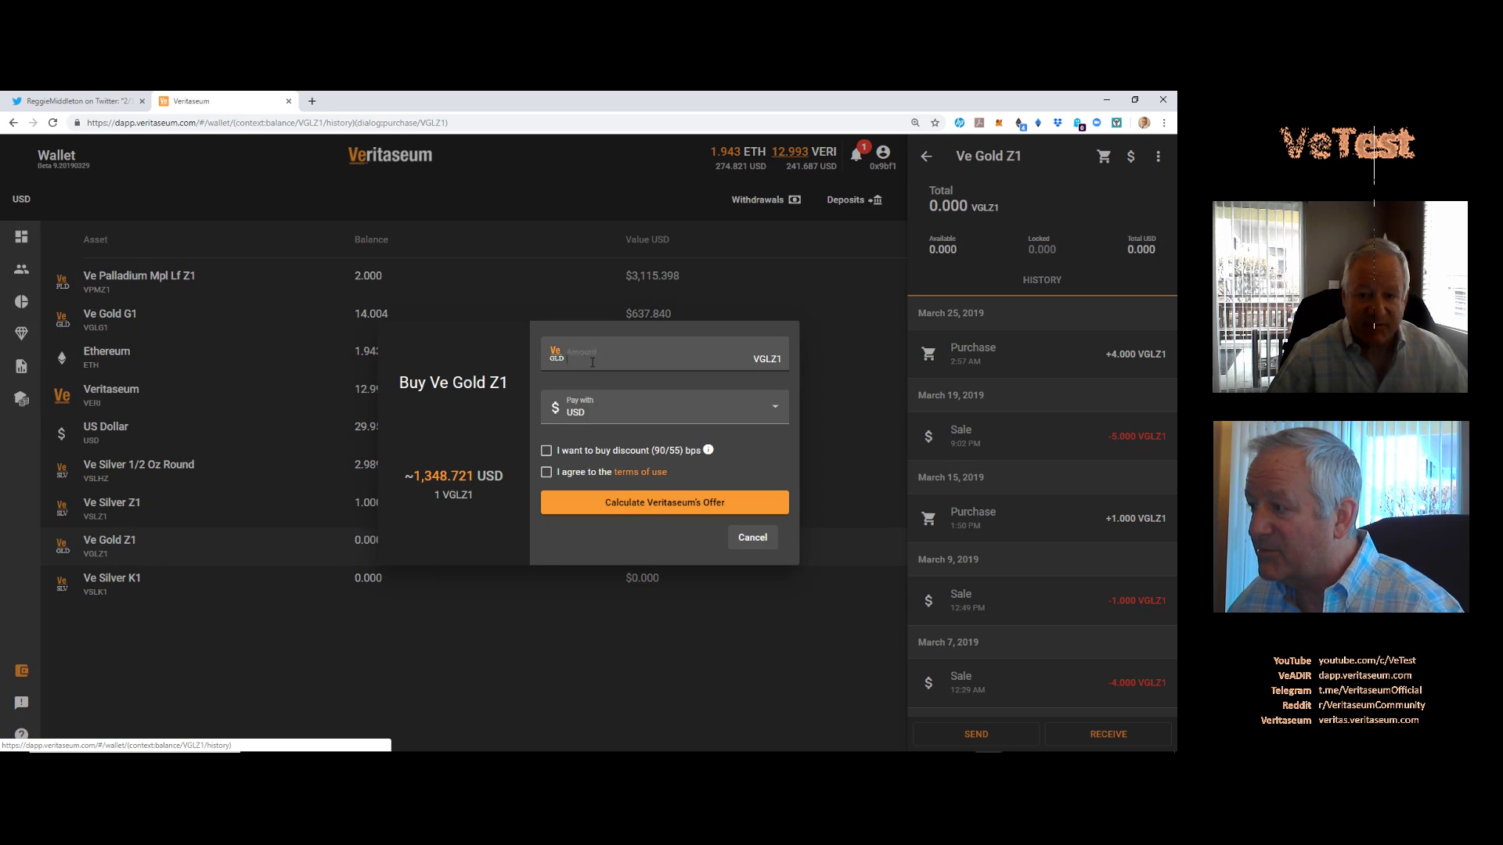
type("1")
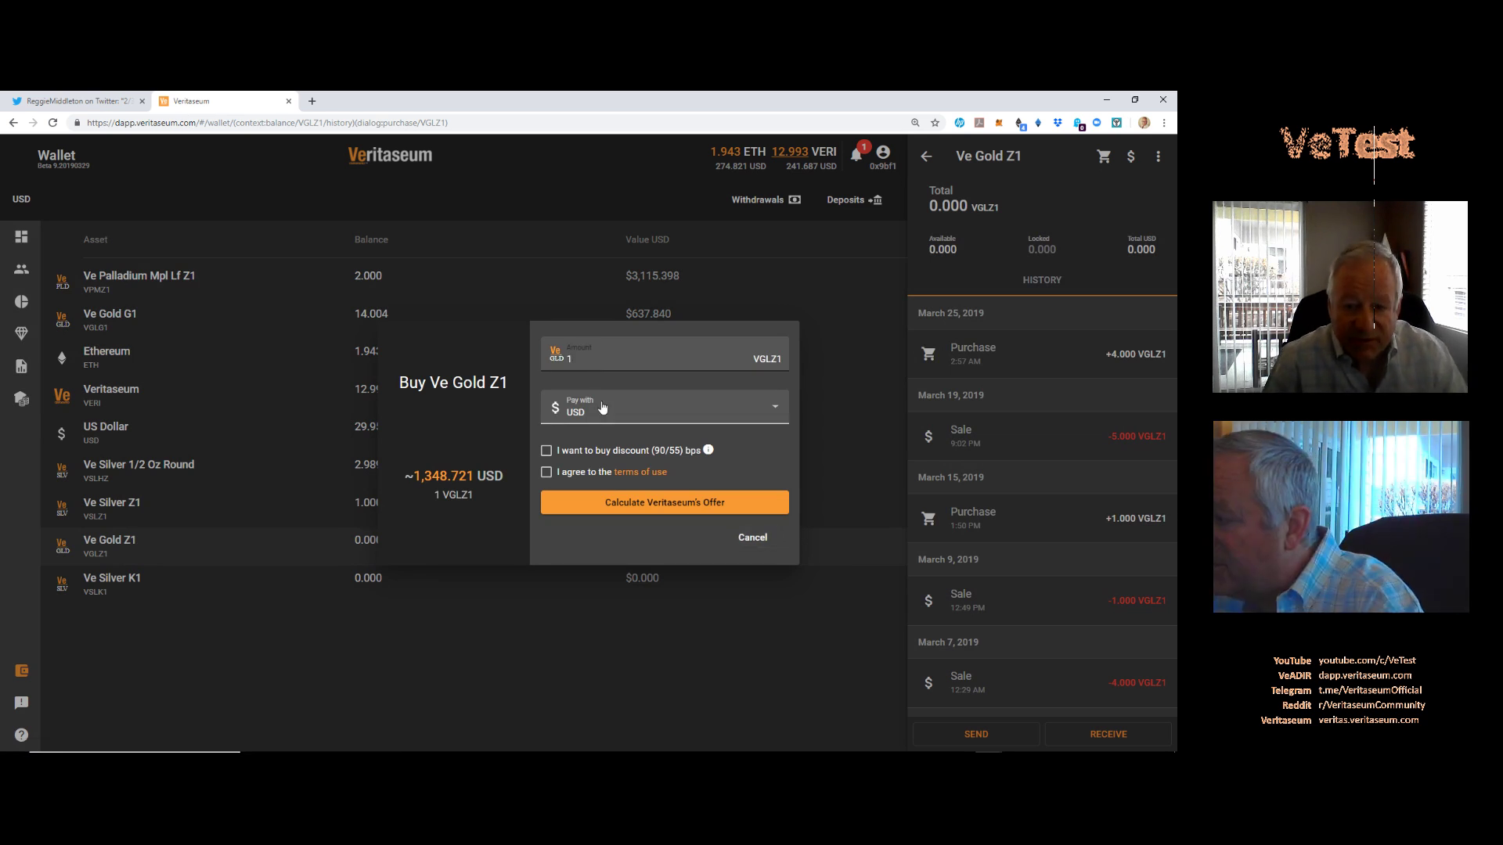
left_click(602, 408)
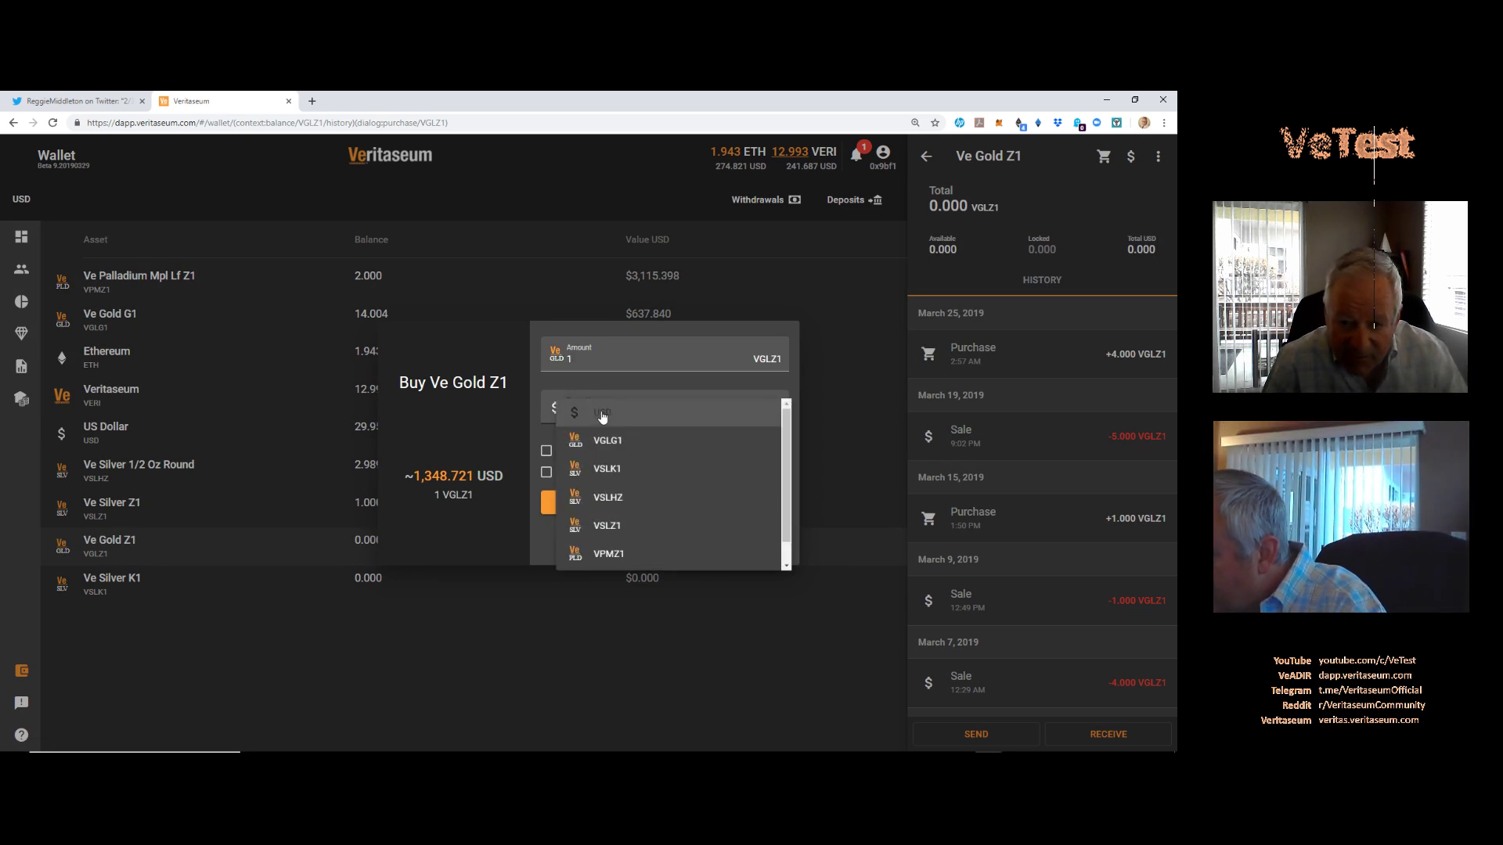
left_click(608, 498)
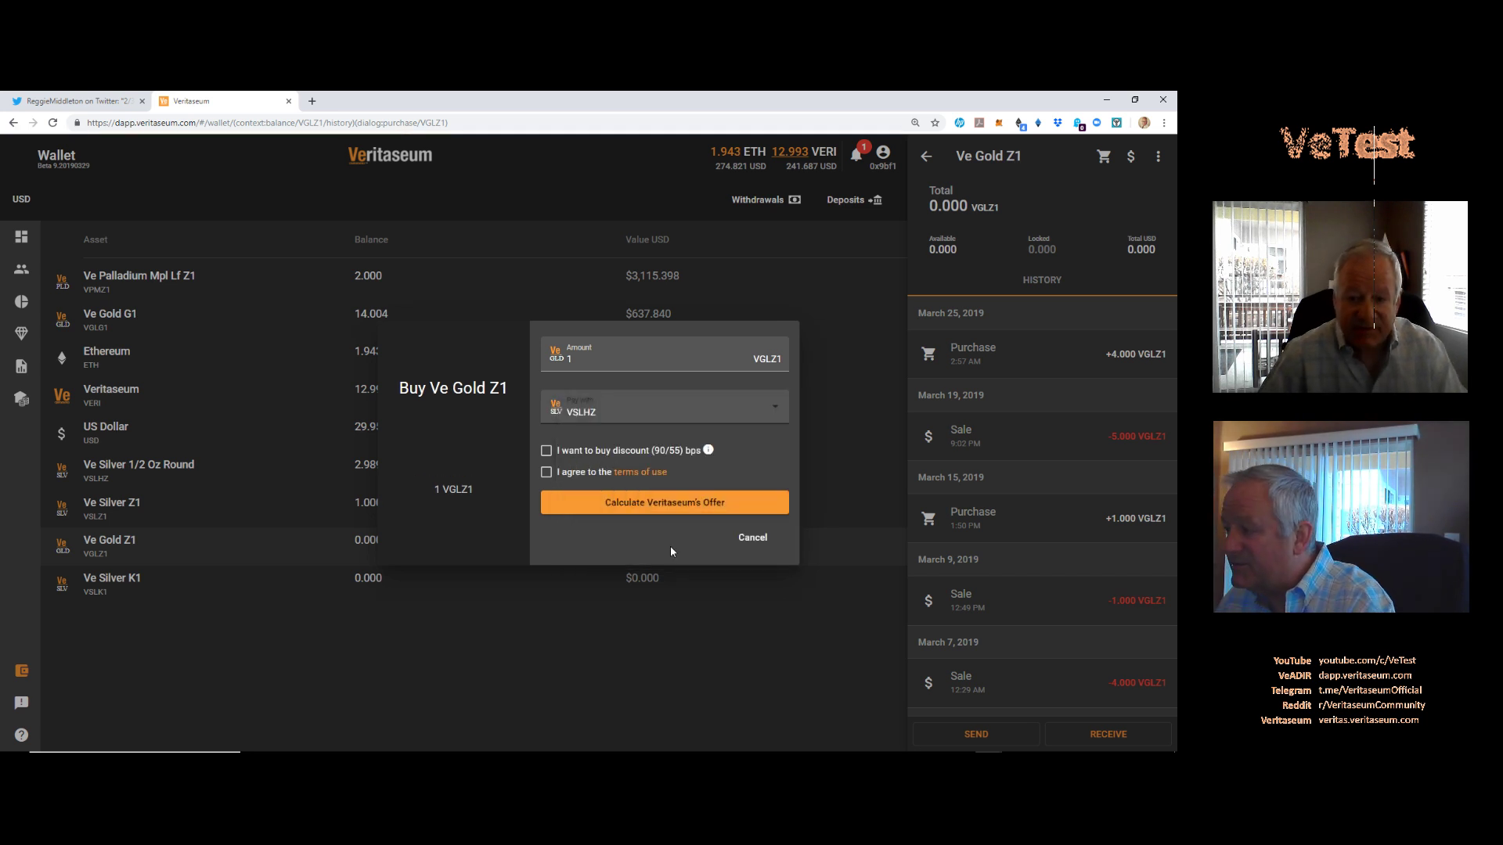
Step: Calculate the Ve Gold Z1 offer with the buy discount and terms of use accepted, and cancel without buying
left_click(547, 451)
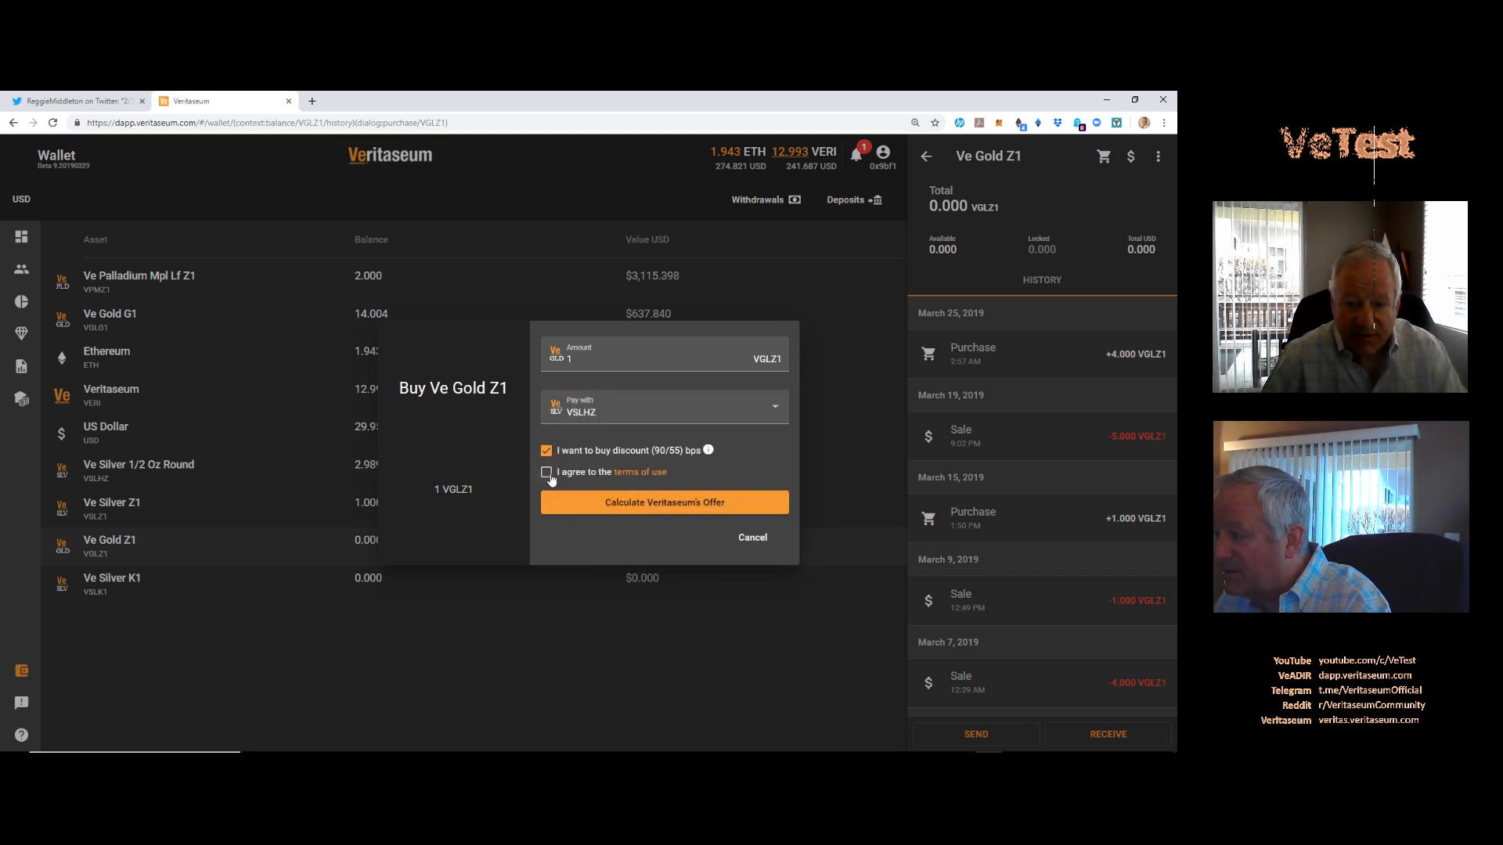
left_click(548, 473)
left_click(650, 501)
left_click(693, 590)
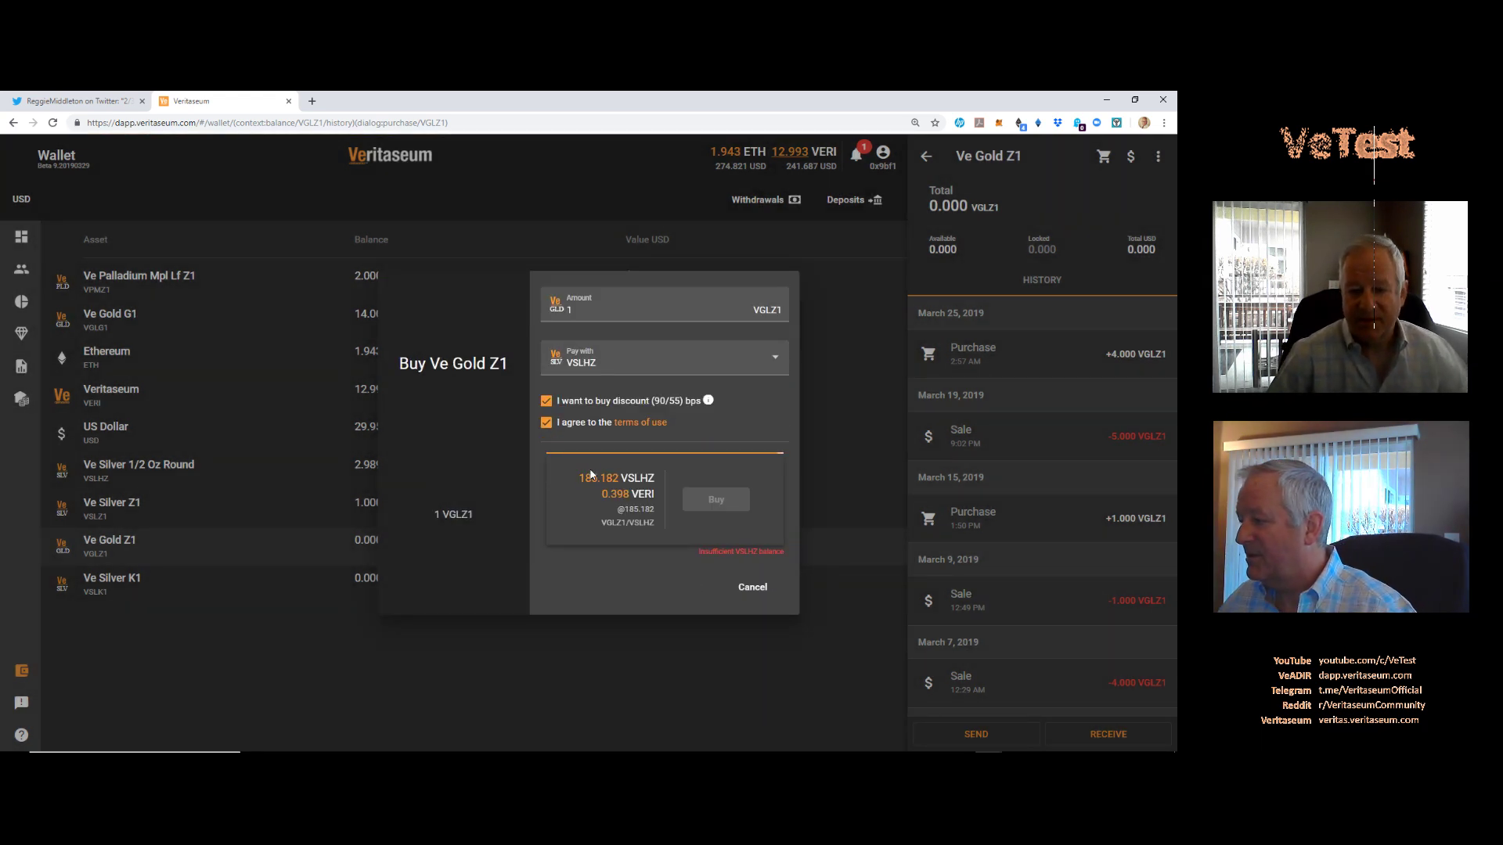
left_click(752, 588)
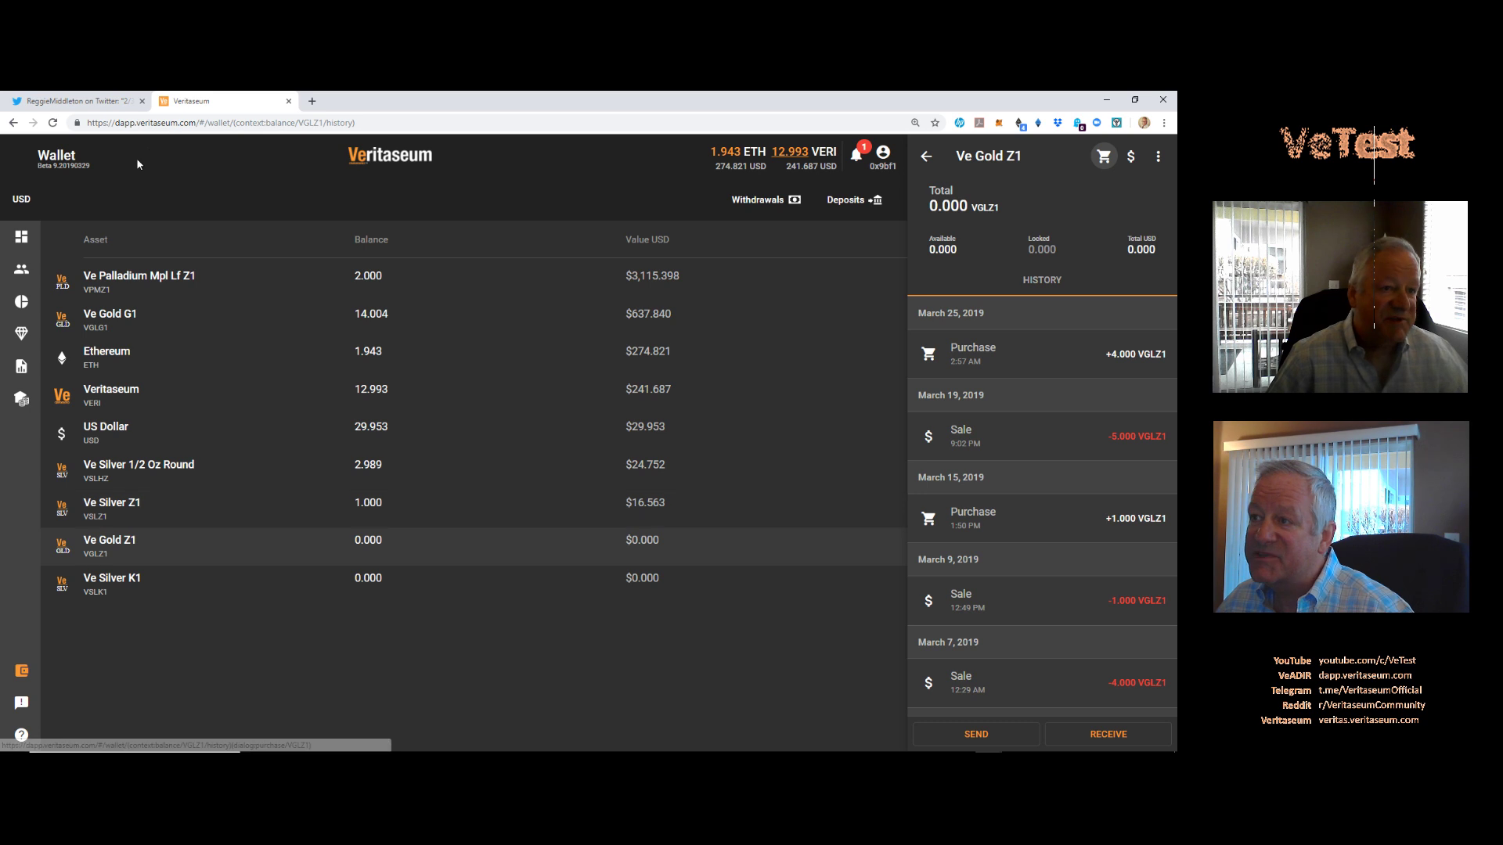
Step: Highlight "buy a fractional gram" in the Twitter post about VSLHZ and return to the Veritaseum wallet
left_click(104, 102)
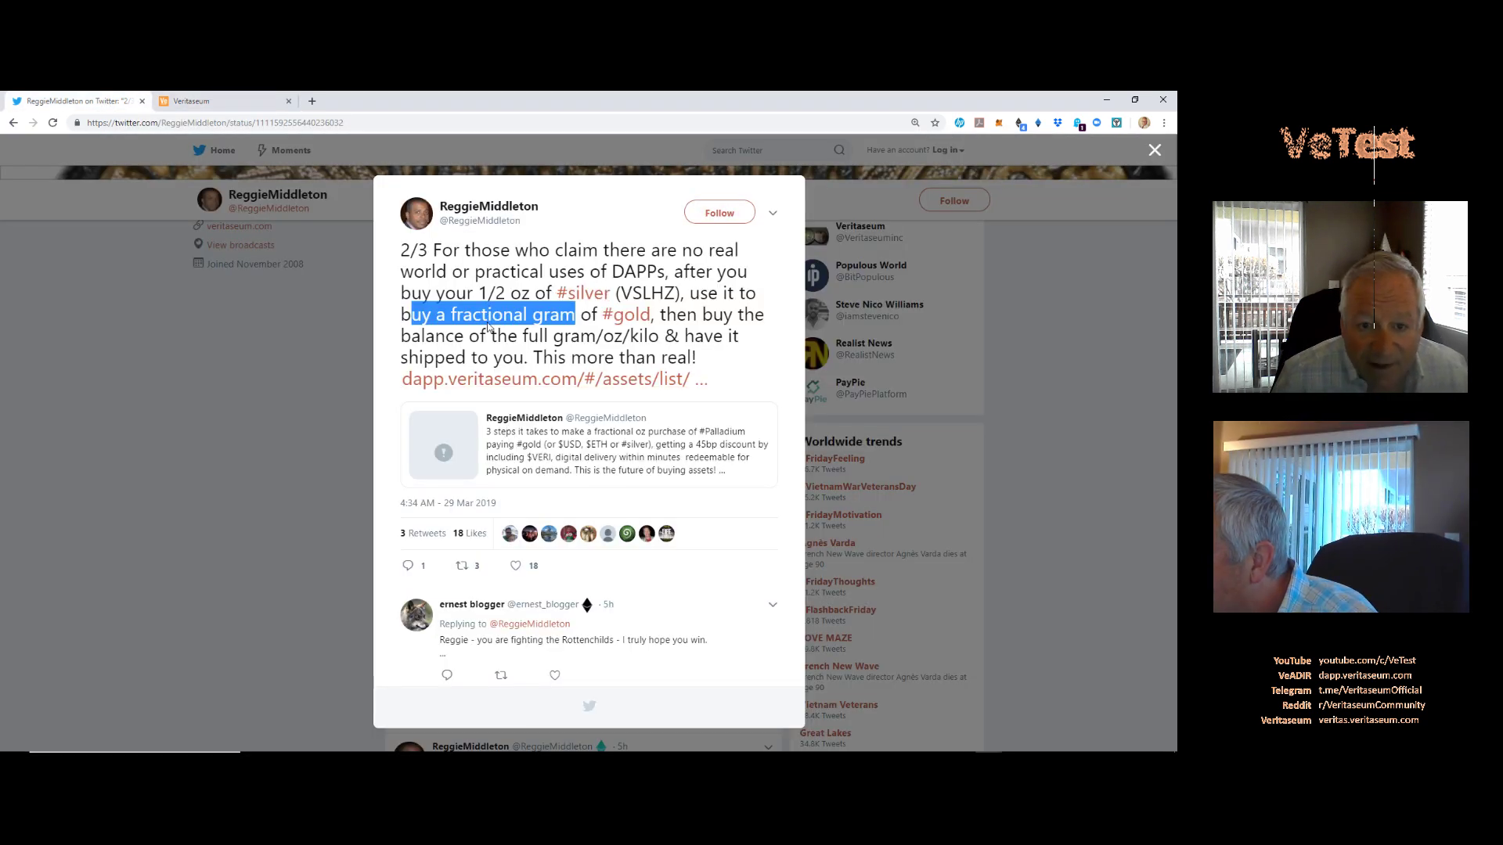
left_click_drag(387, 320, 575, 321)
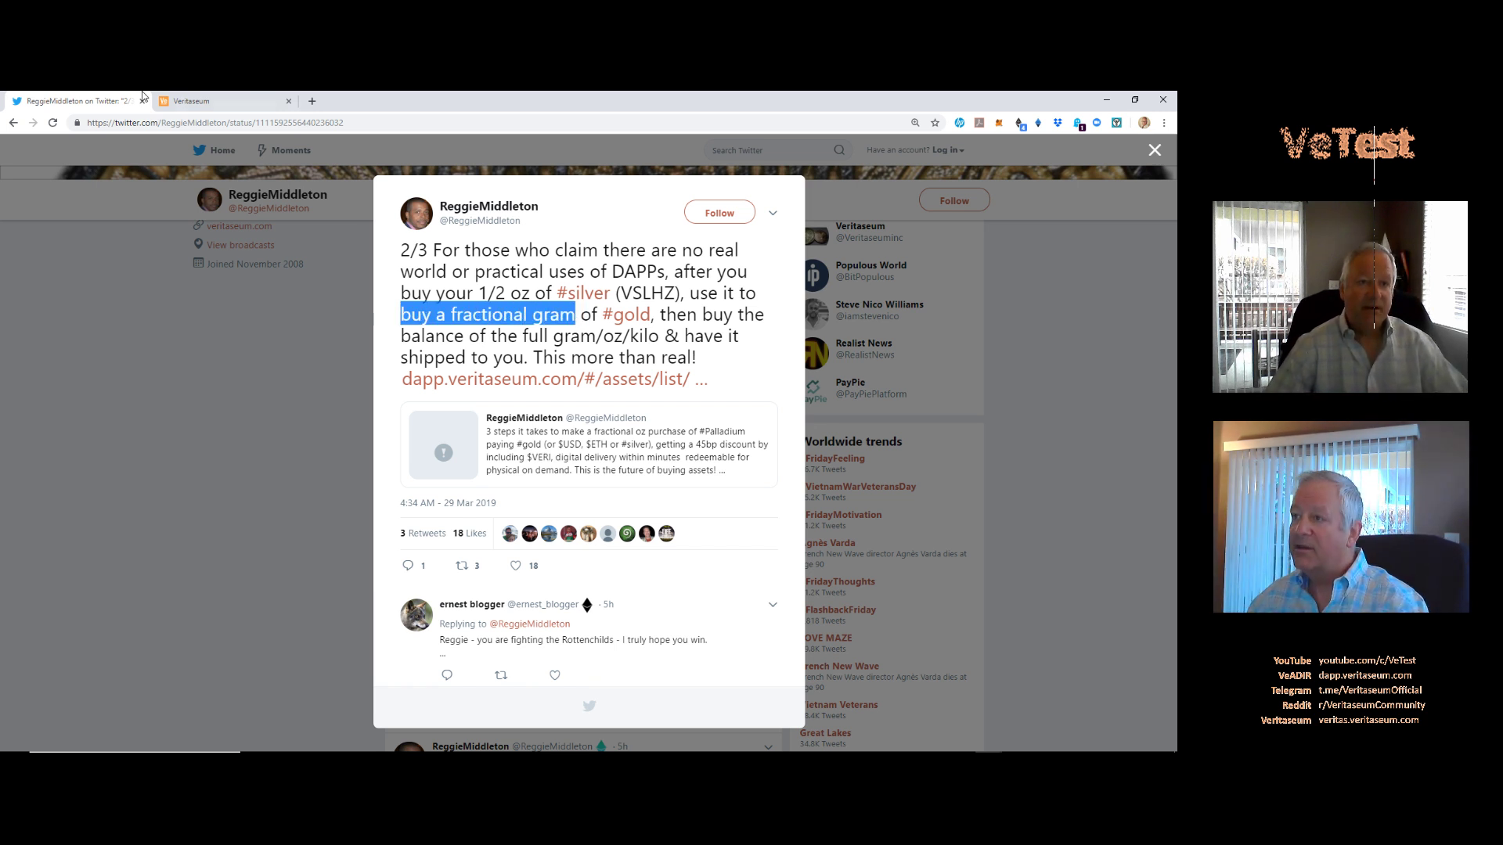
left_click(250, 101)
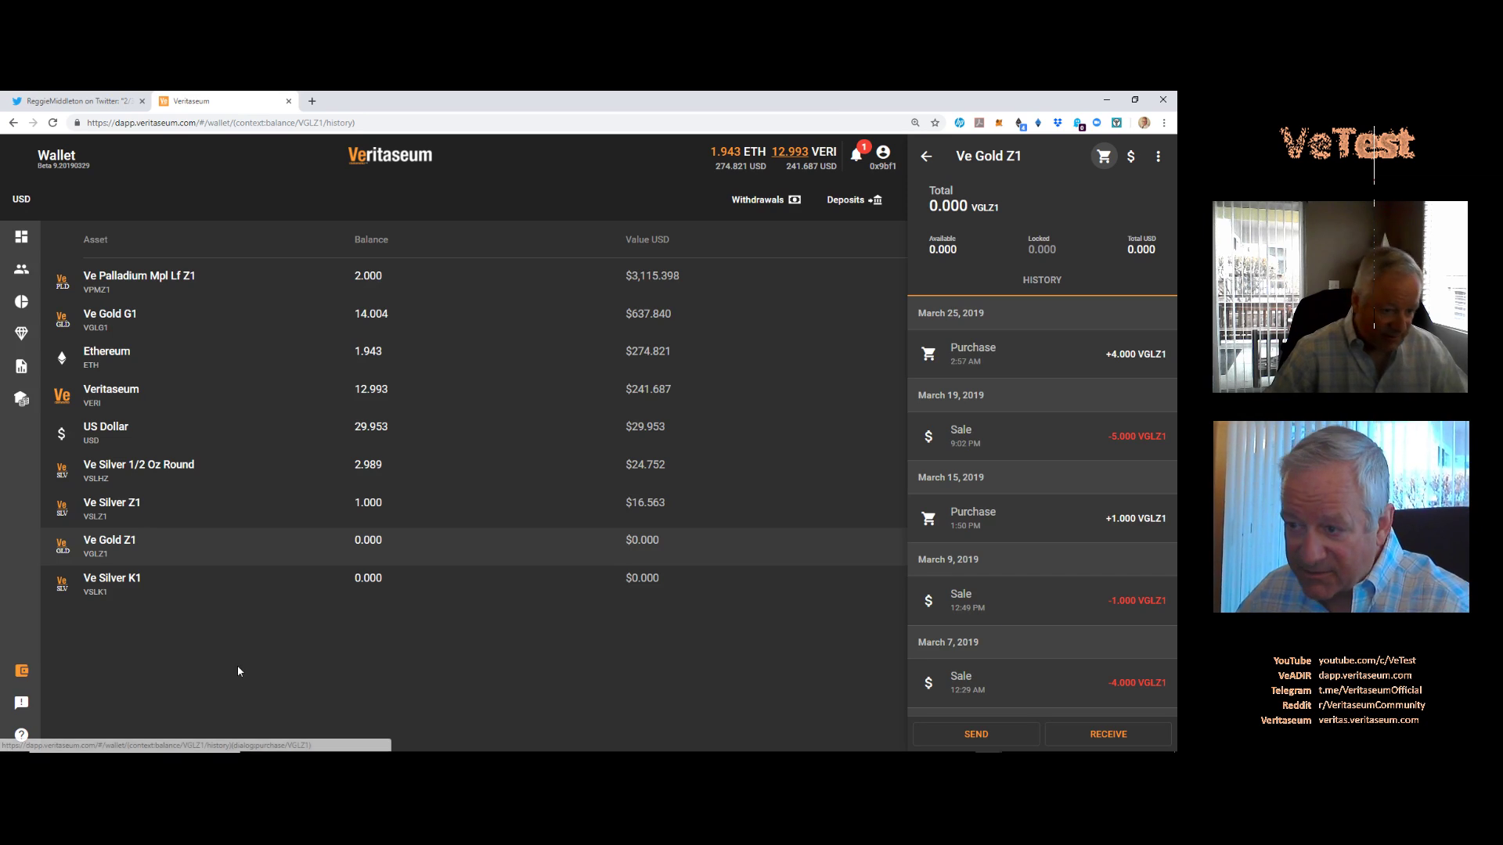